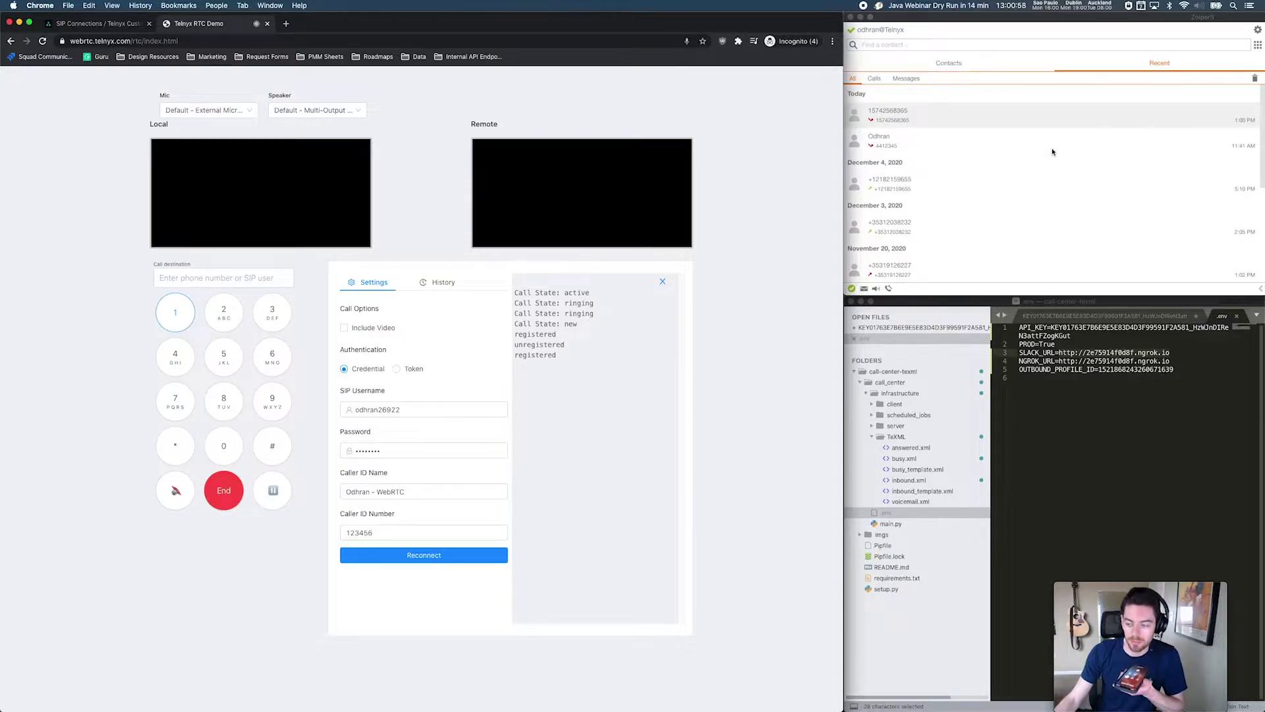
pyautogui.click(229, 500)
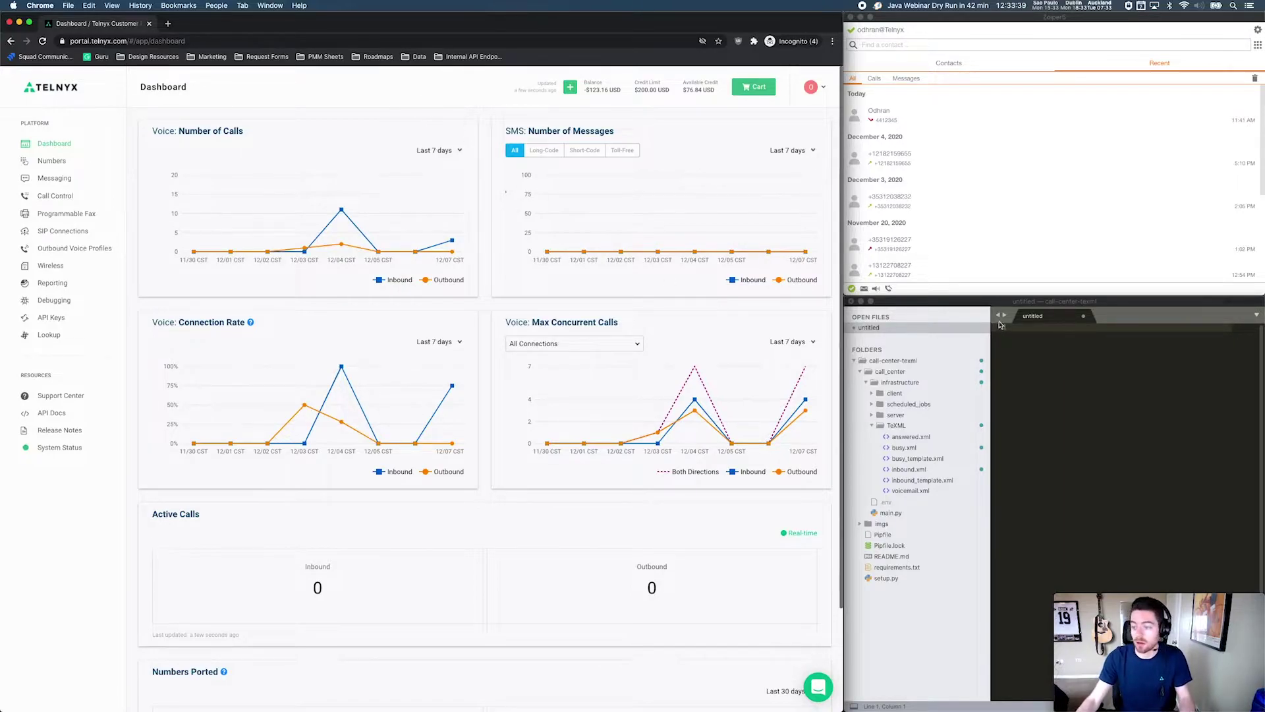
pyautogui.click(957, 397)
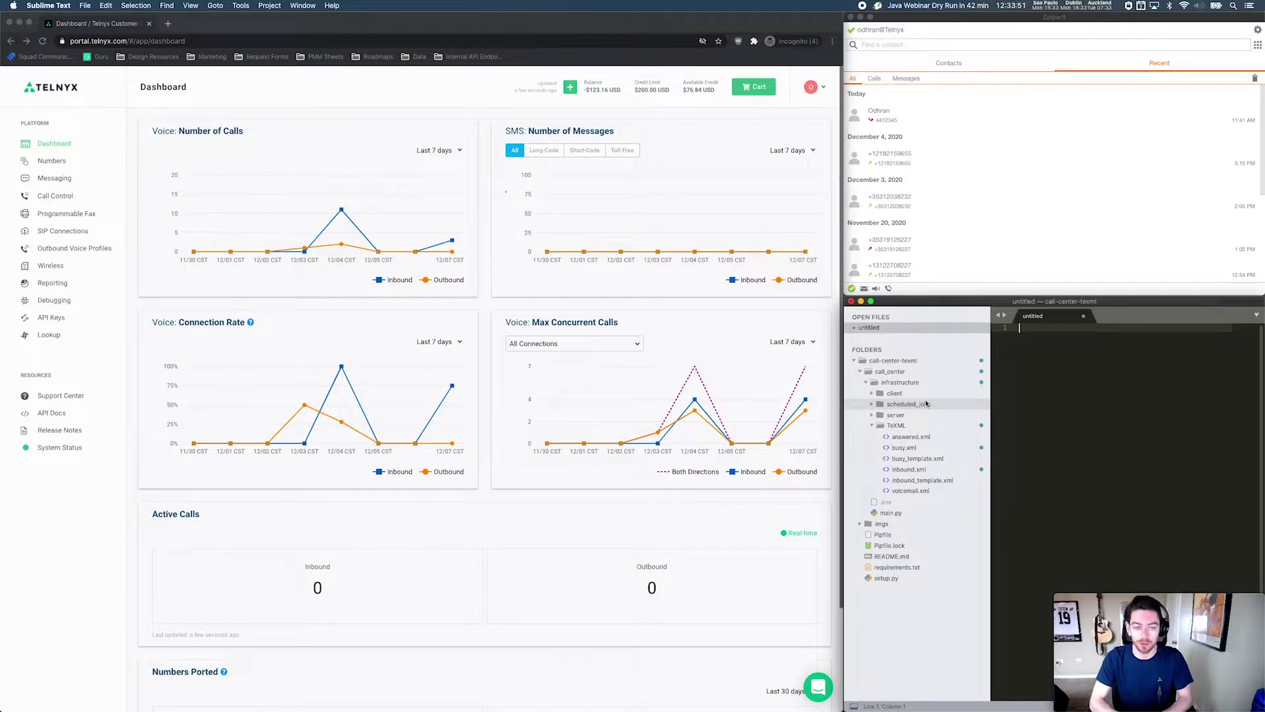
pyautogui.click(414, 107)
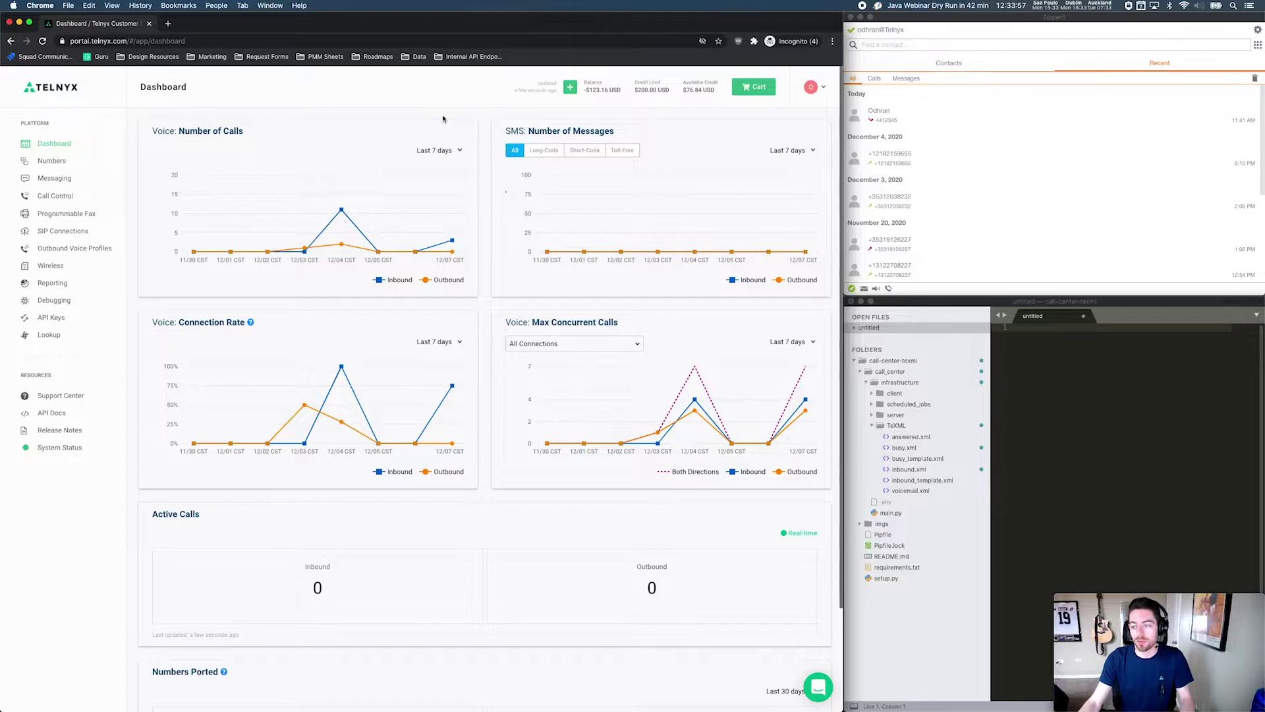
# Step: Generate a new API key in the Telnyx portal
pyautogui.click(53, 317)
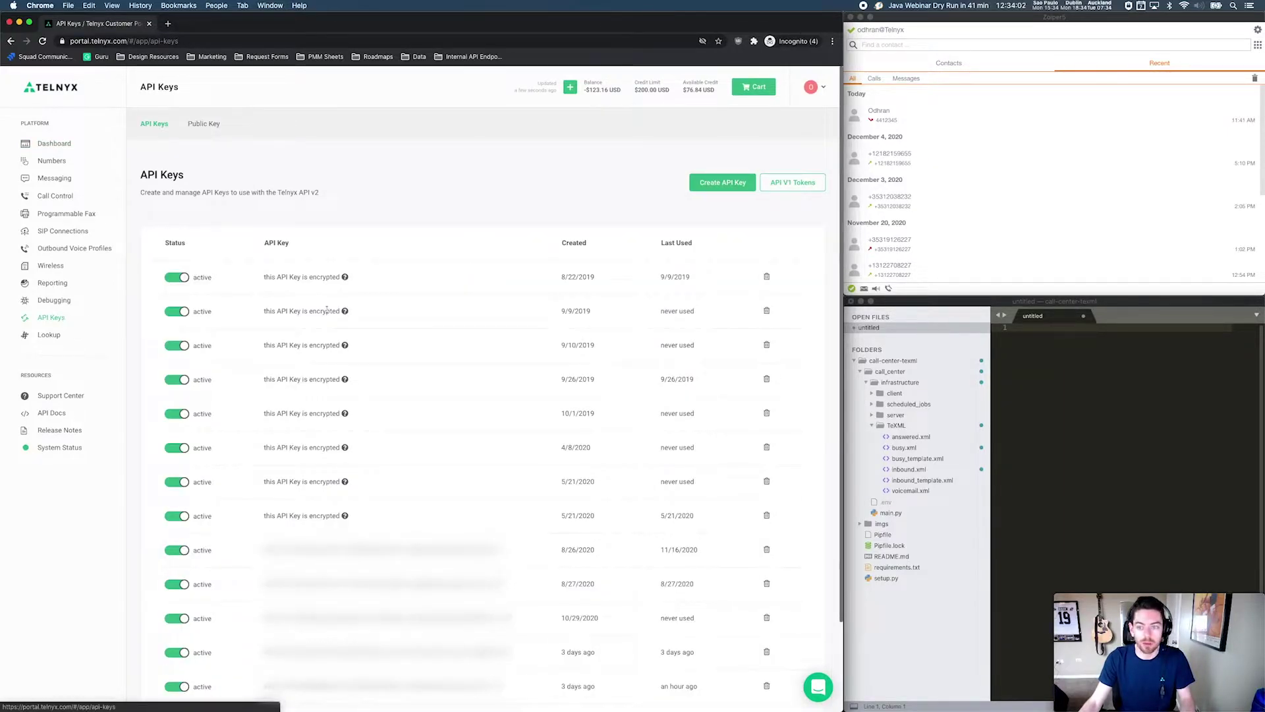
pyautogui.click(707, 184)
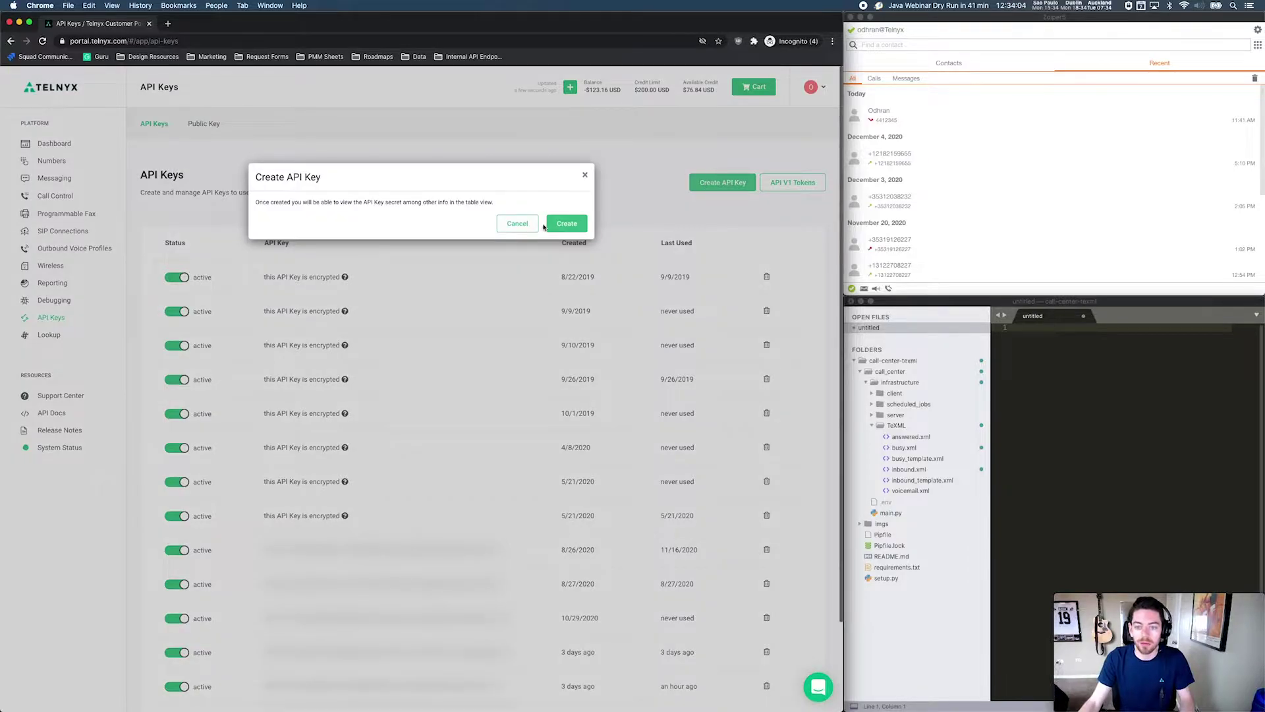
pyautogui.click(564, 224)
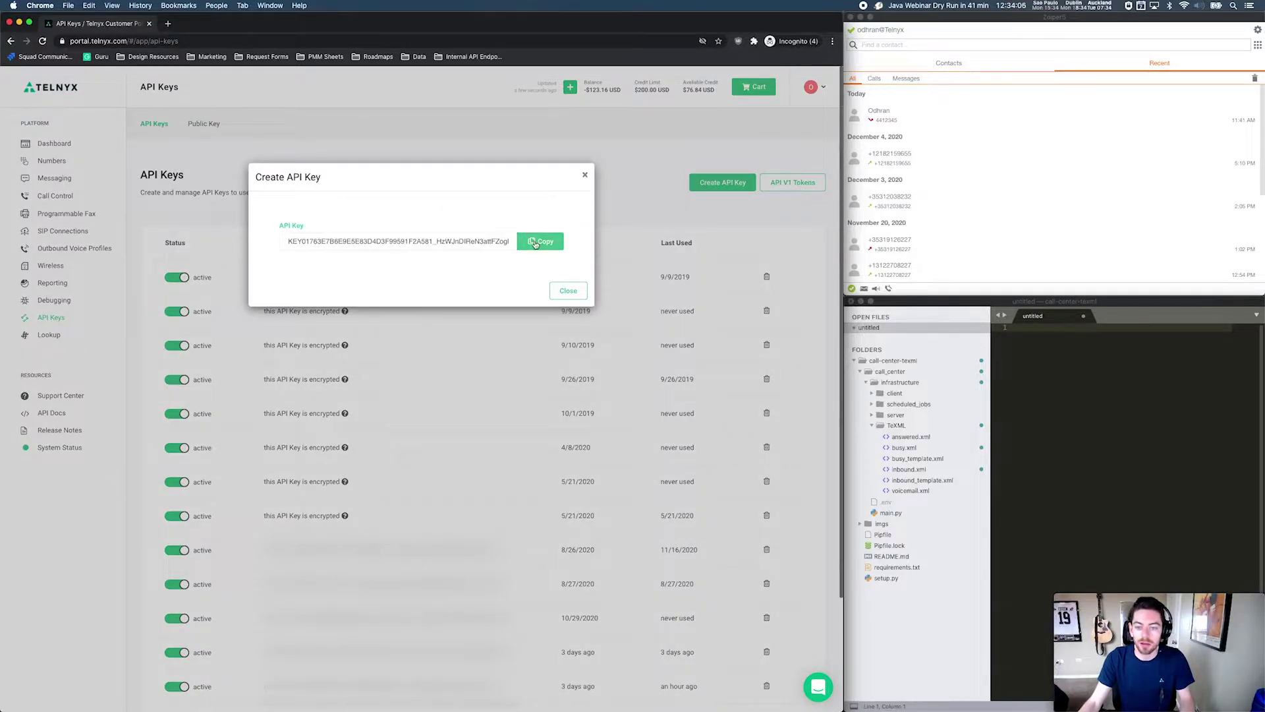
# Step: Copy the new API key into the untitled file in Sublime Text and close the portal's key dialog
pyautogui.click(540, 241)
pyautogui.click(1086, 347)
pyautogui.press('super+v')
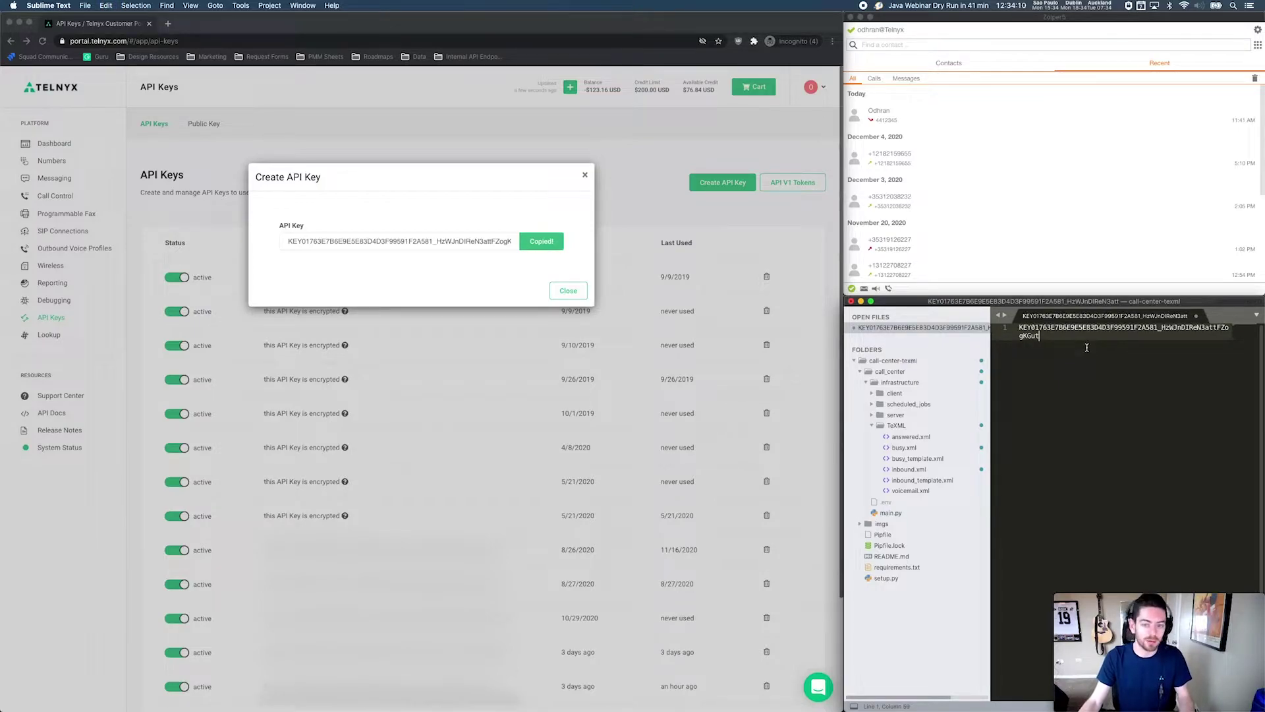
pyautogui.click(577, 293)
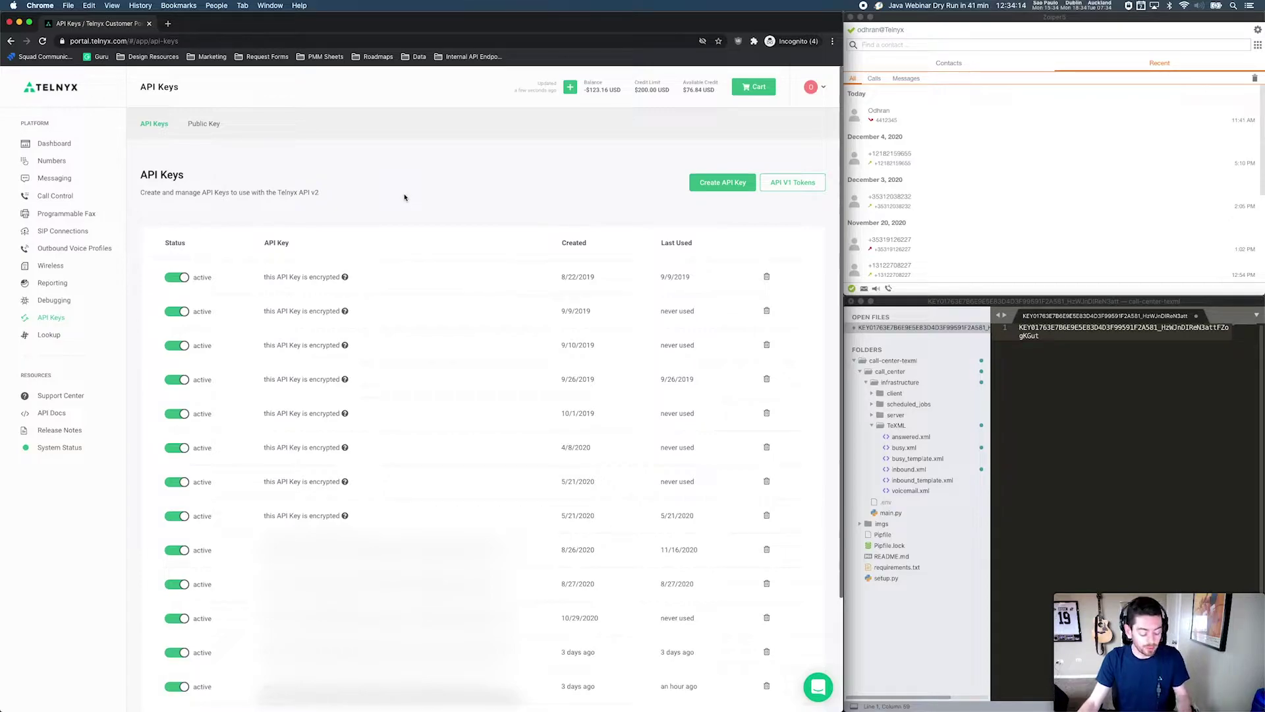
# Step: Switch to Terminal and start an ngrok HTTP tunnel on port 8080 with ./ngrok http 8080
pyautogui.press('super+Tab')
pyautogui.press('super+Tab')
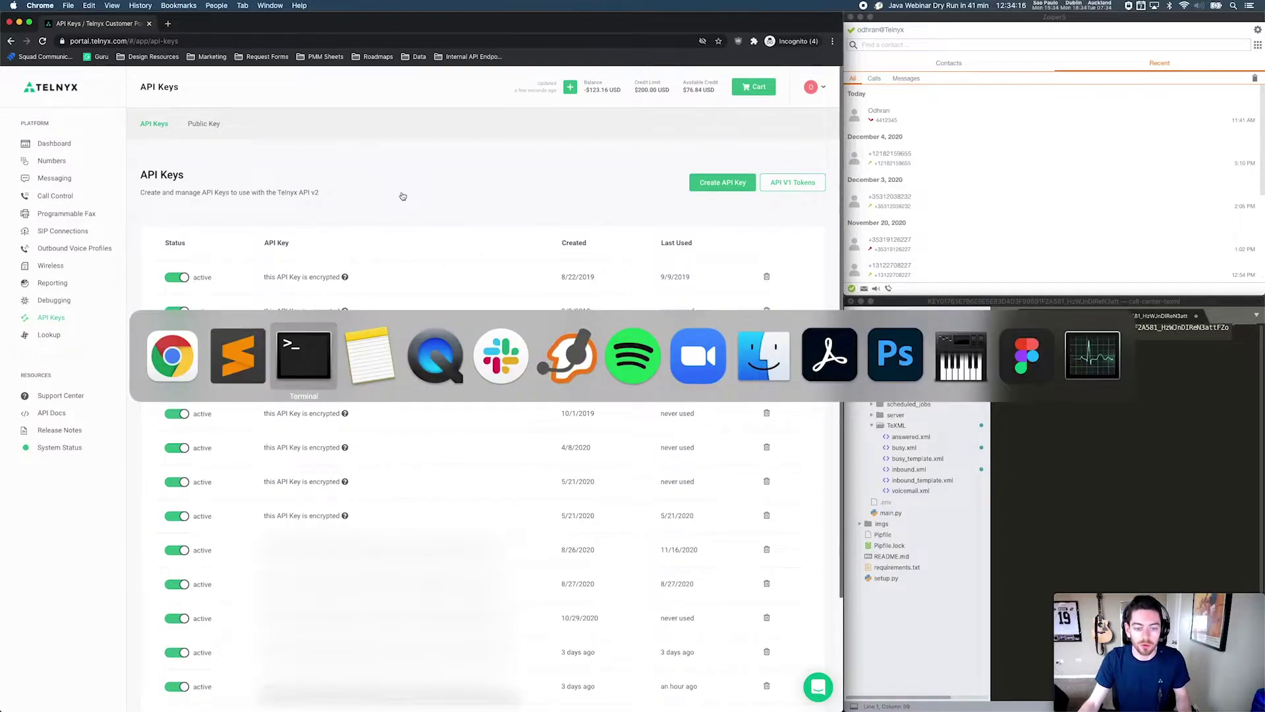
pyautogui.write('./')
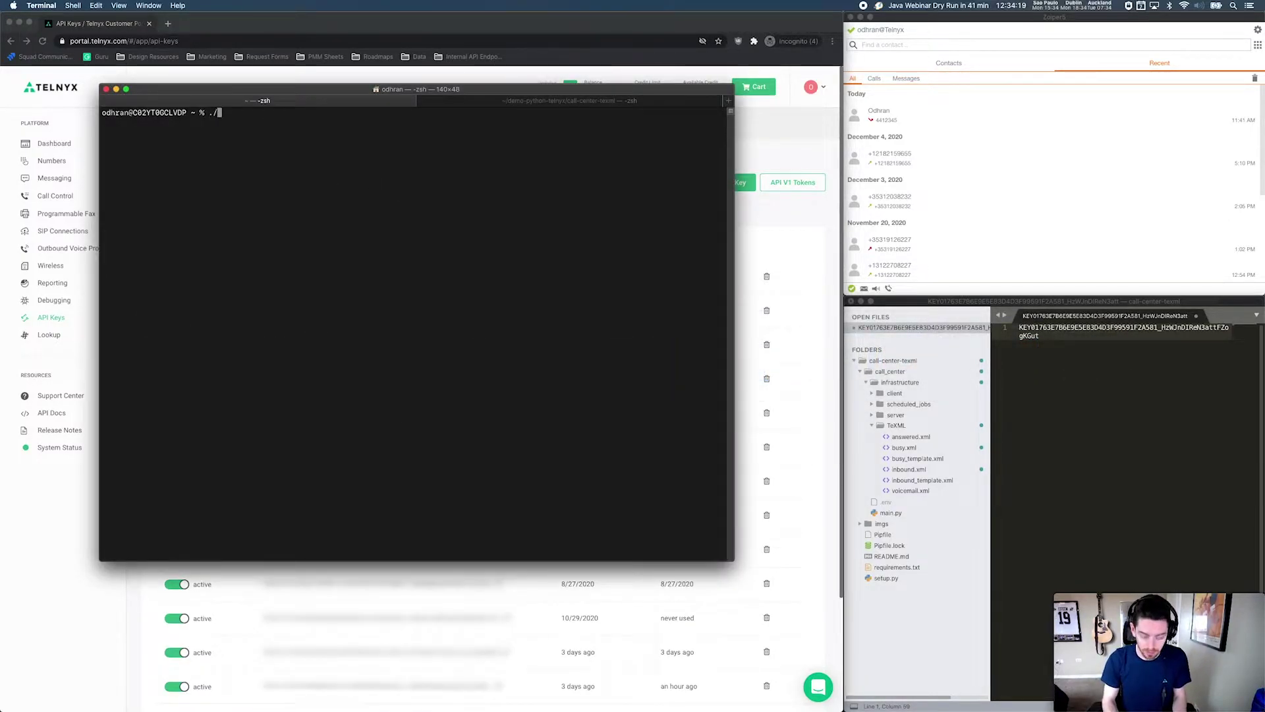
pyautogui.write('ngrok ')
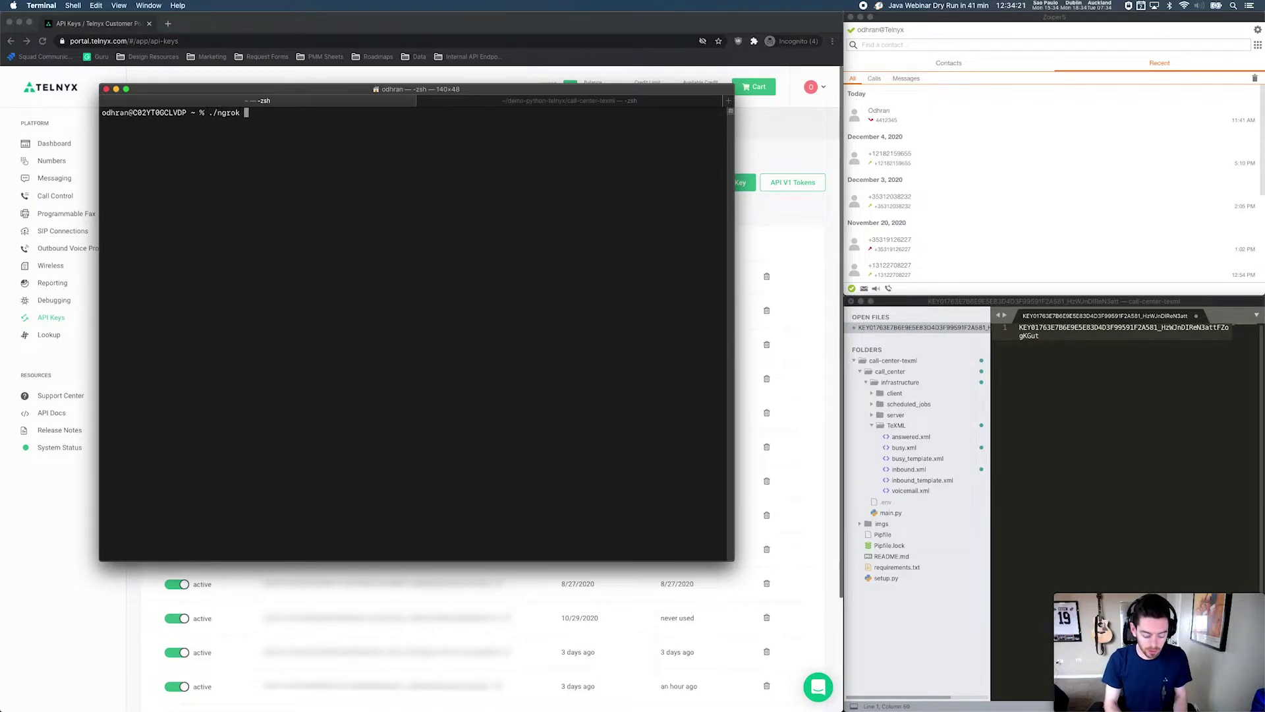
pyautogui.write('http 8080')
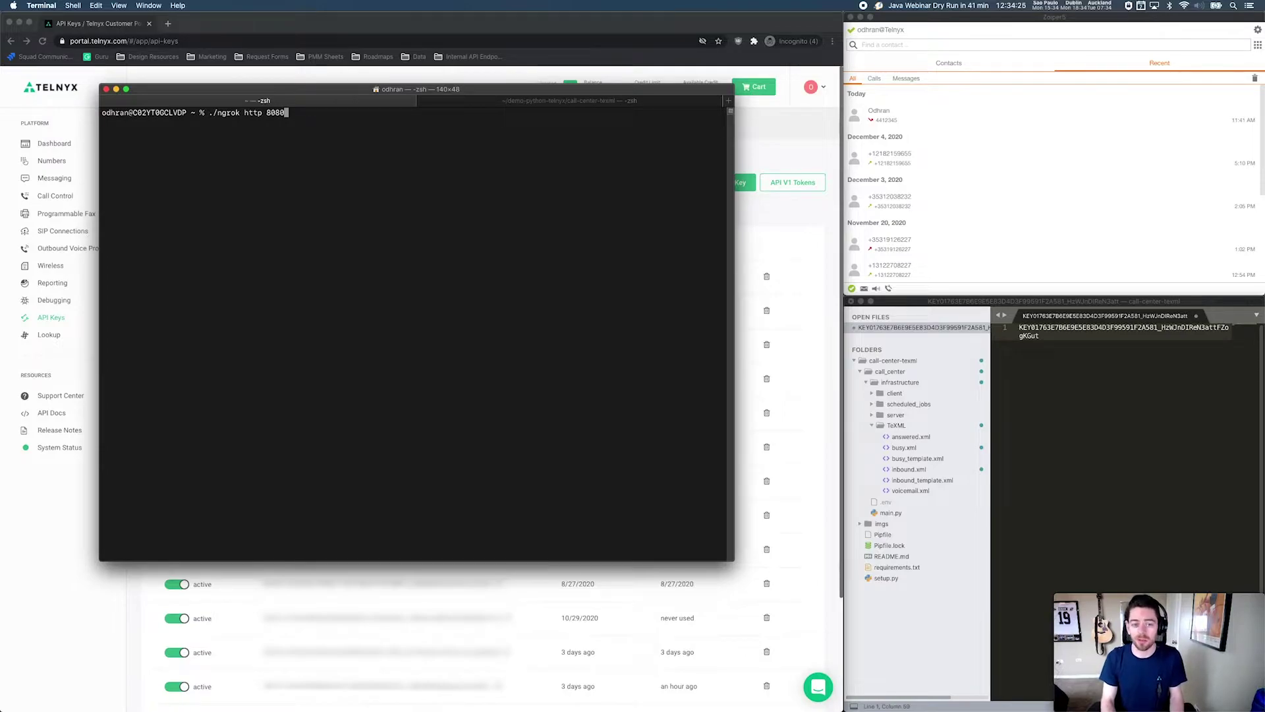
pyautogui.press('Return')
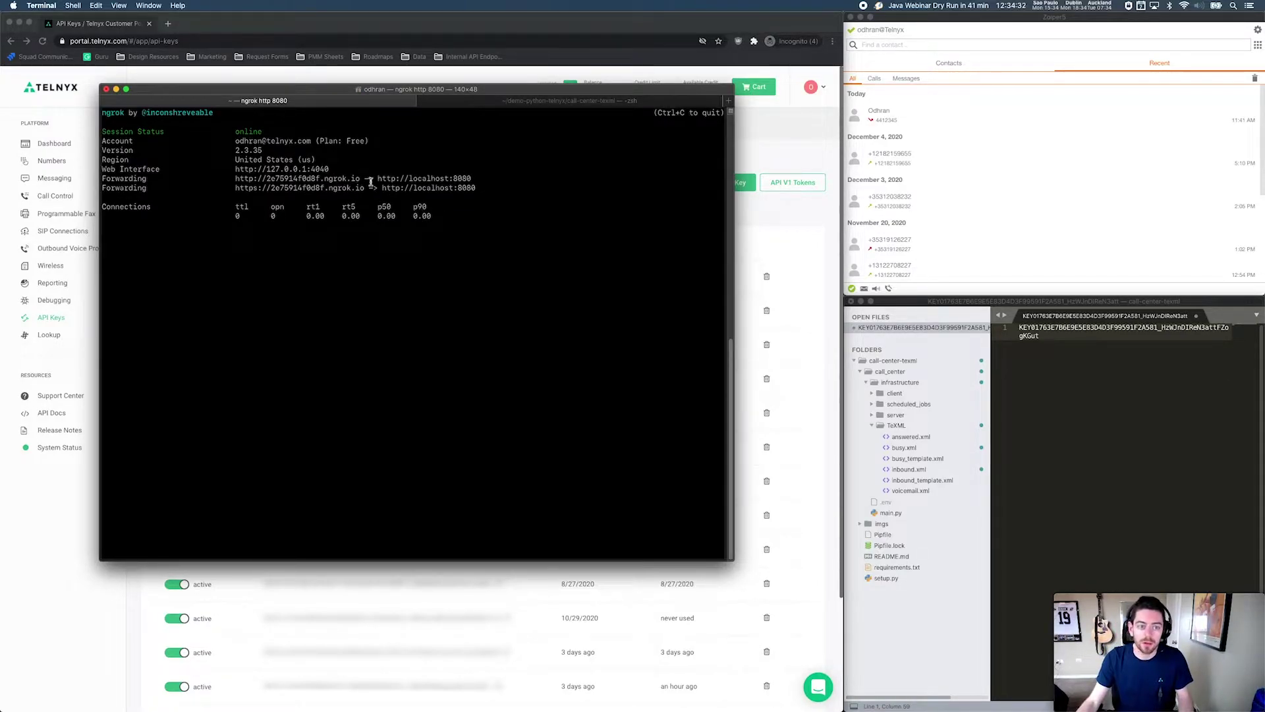
# Step: Copy the http ngrok forwarding URL into the Sublime Text notes, one blank line below the API key
pyautogui.moveTo(362, 180); pyautogui.dragTo(234, 182)
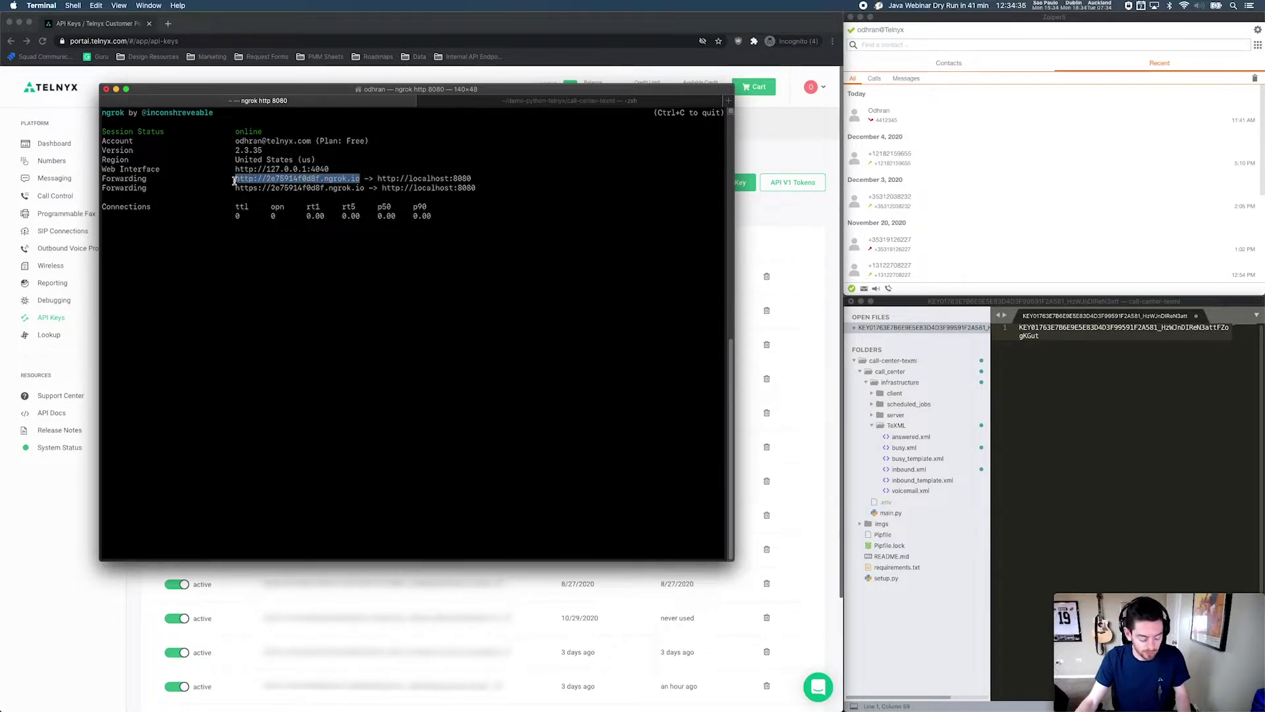
pyautogui.press('super+c')
pyautogui.click(1085, 382)
pyautogui.press('Return')
pyautogui.press('Return')
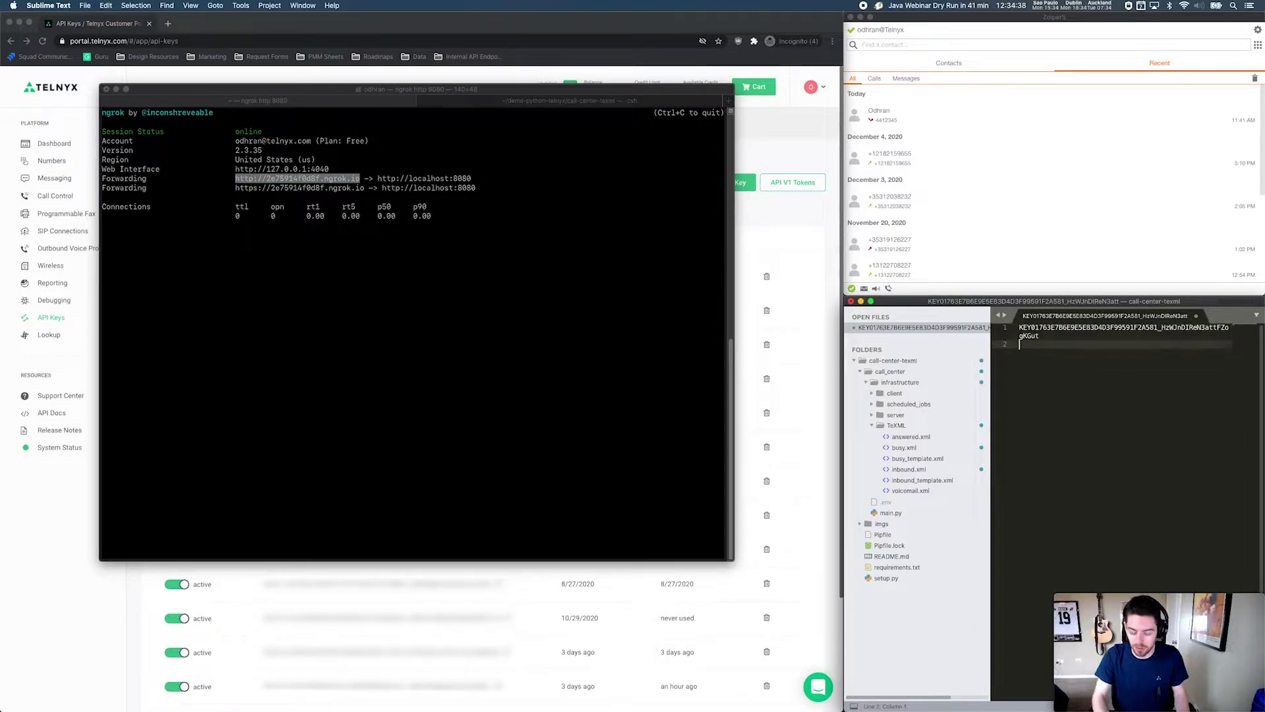
pyautogui.press('super+v')
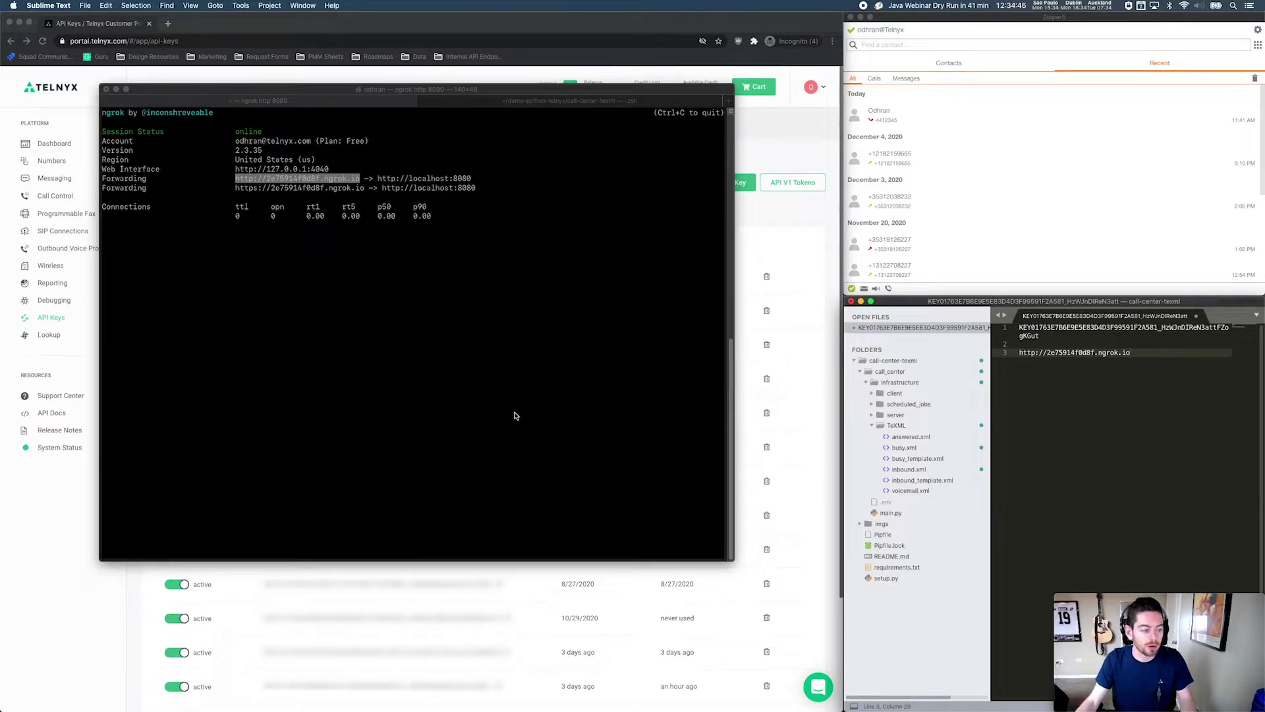
# Step: Back in the Telnyx portal, start a new TeXML application named "Call Center Local Demo" with GET as the voice method
pyautogui.click(58, 524)
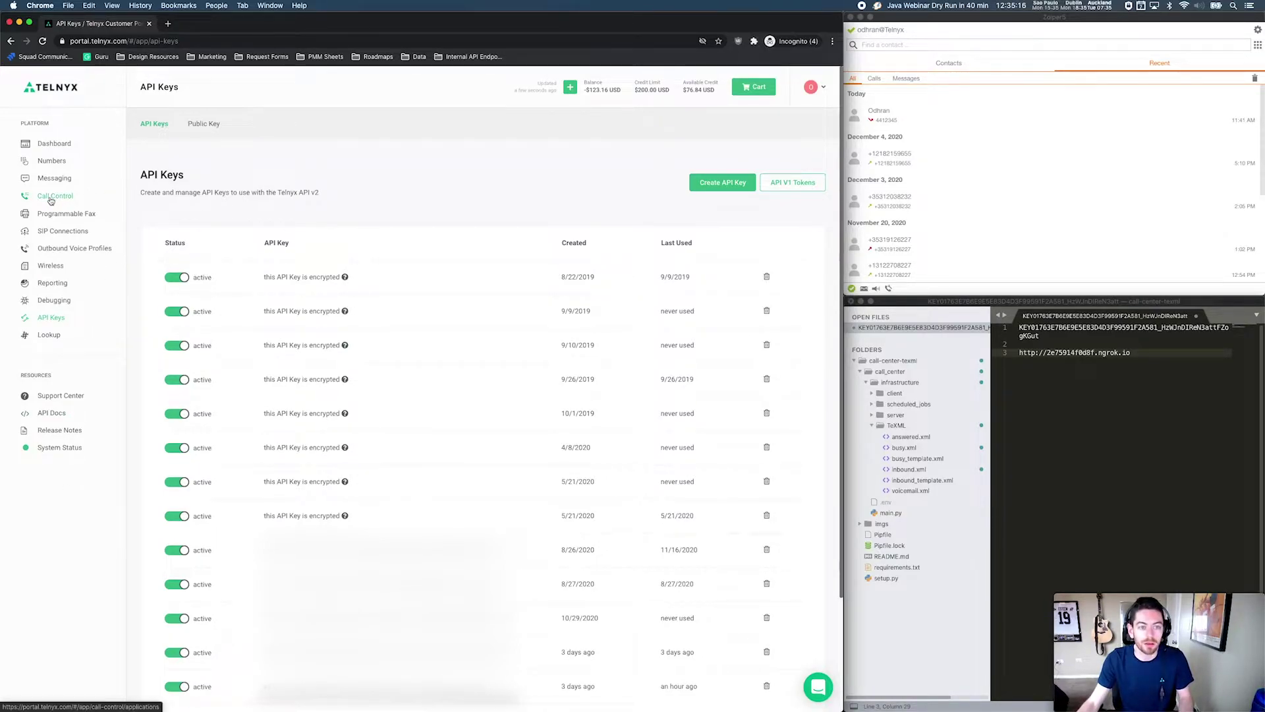
pyautogui.click(52, 196)
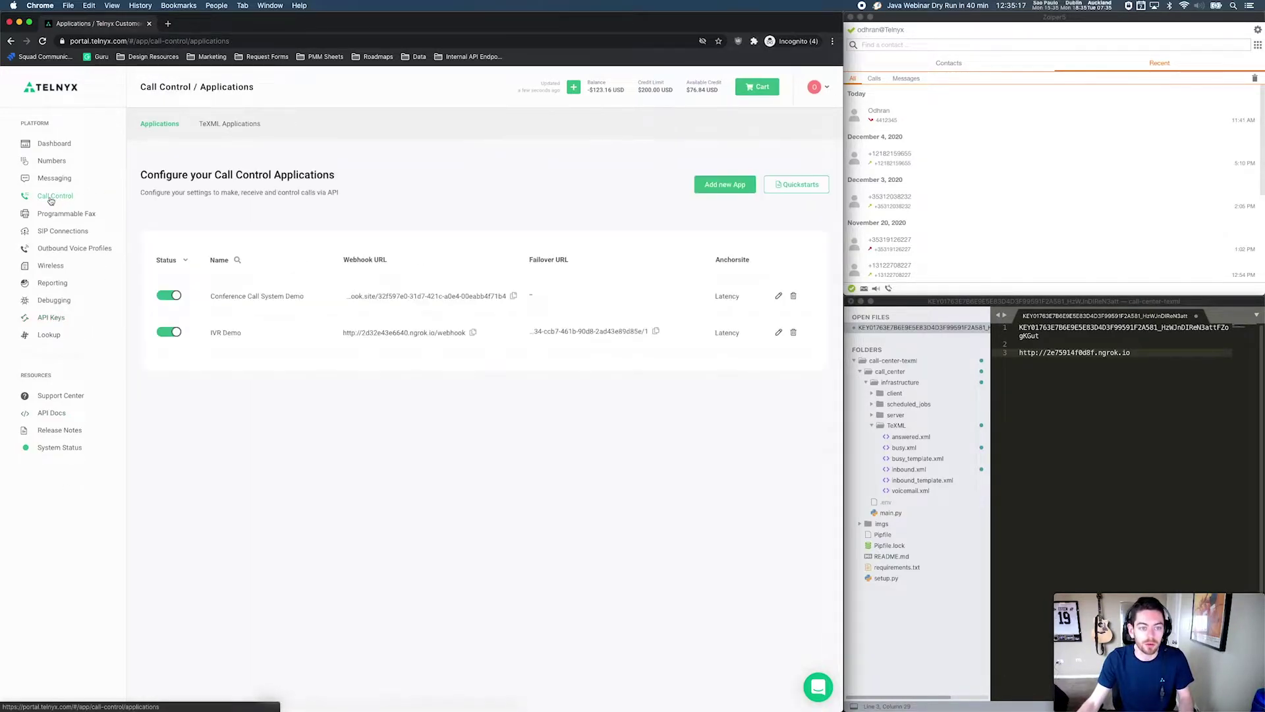
pyautogui.click(234, 129)
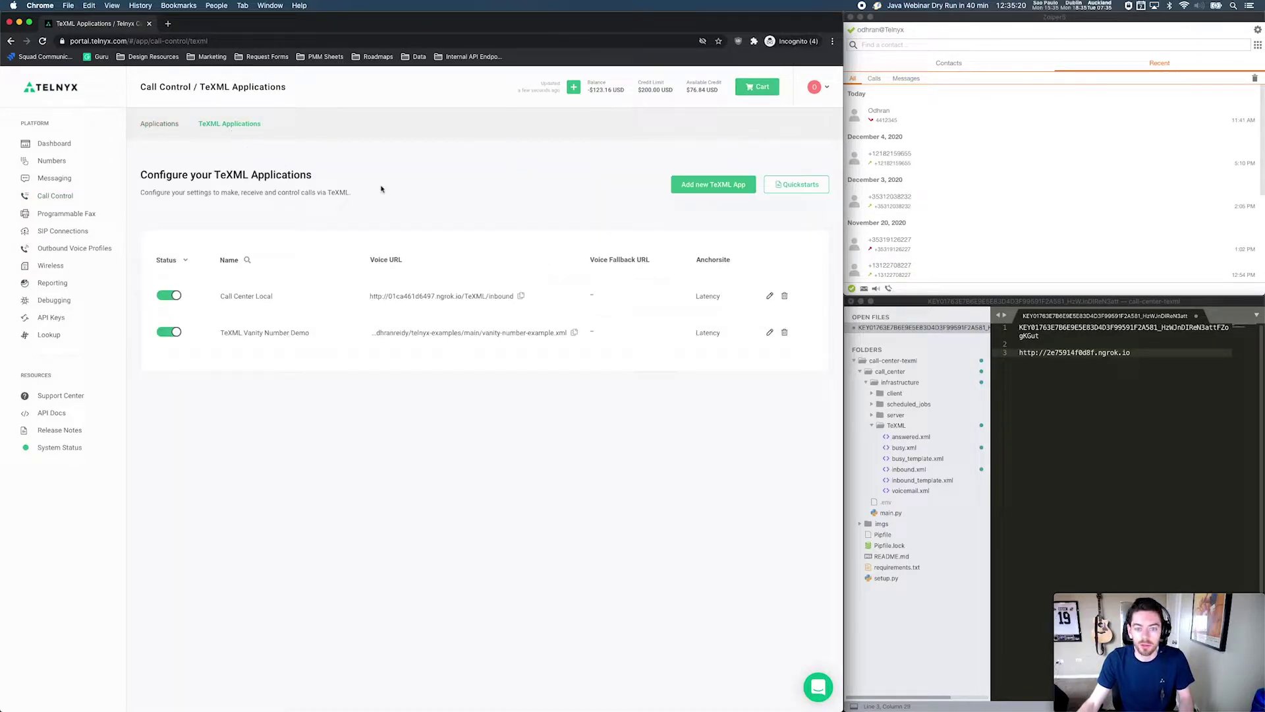
pyautogui.click(678, 190)
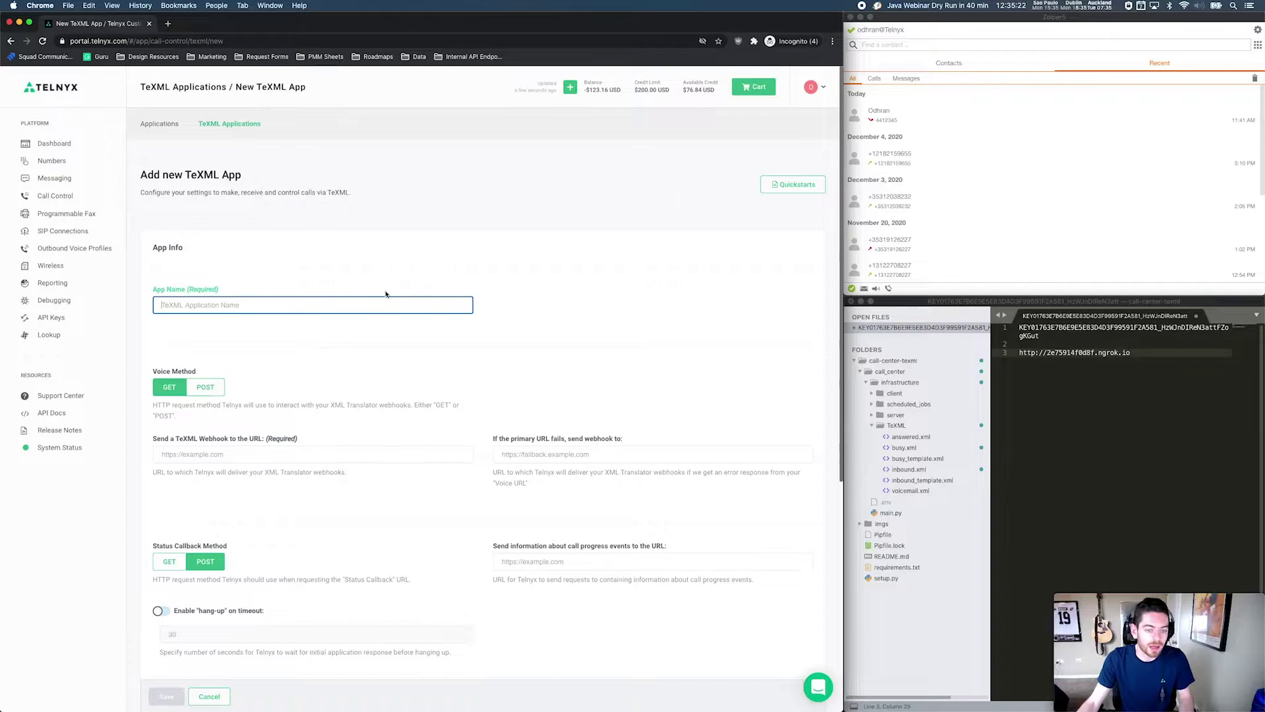
pyautogui.write('C')
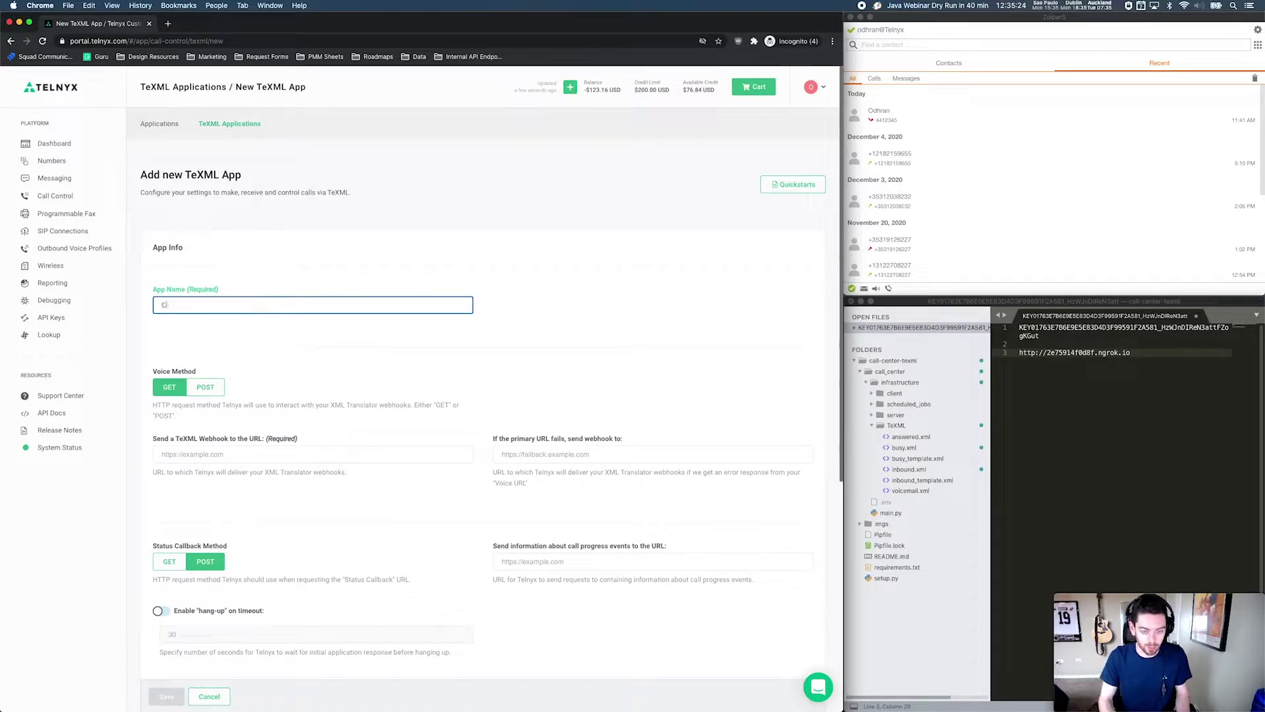
pyautogui.write('all Center ')
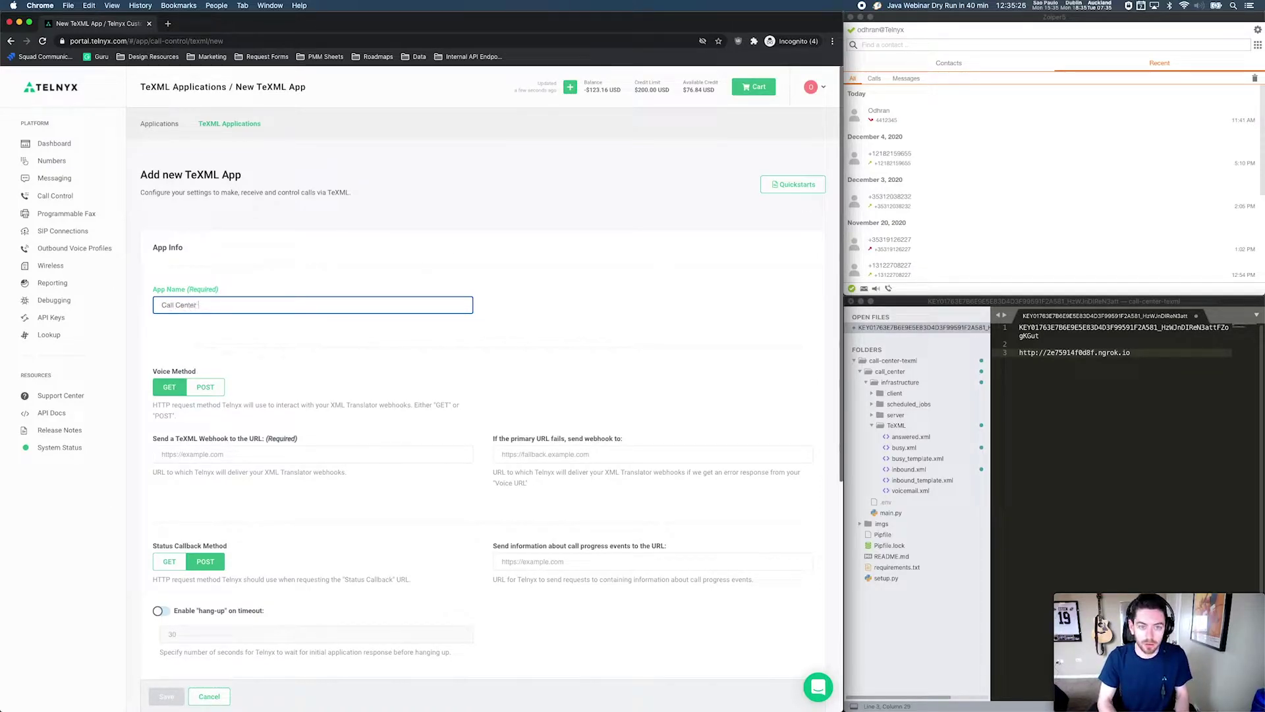
pyautogui.write('Local Demo')
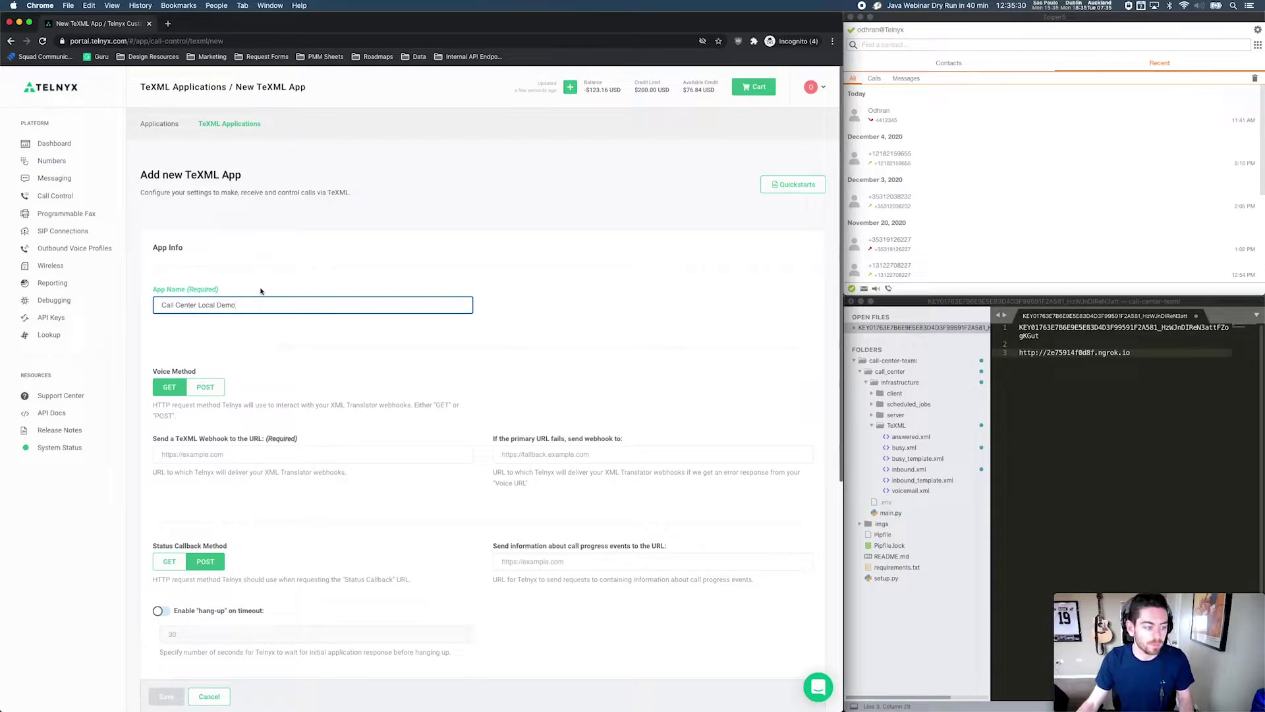
pyautogui.click(159, 389)
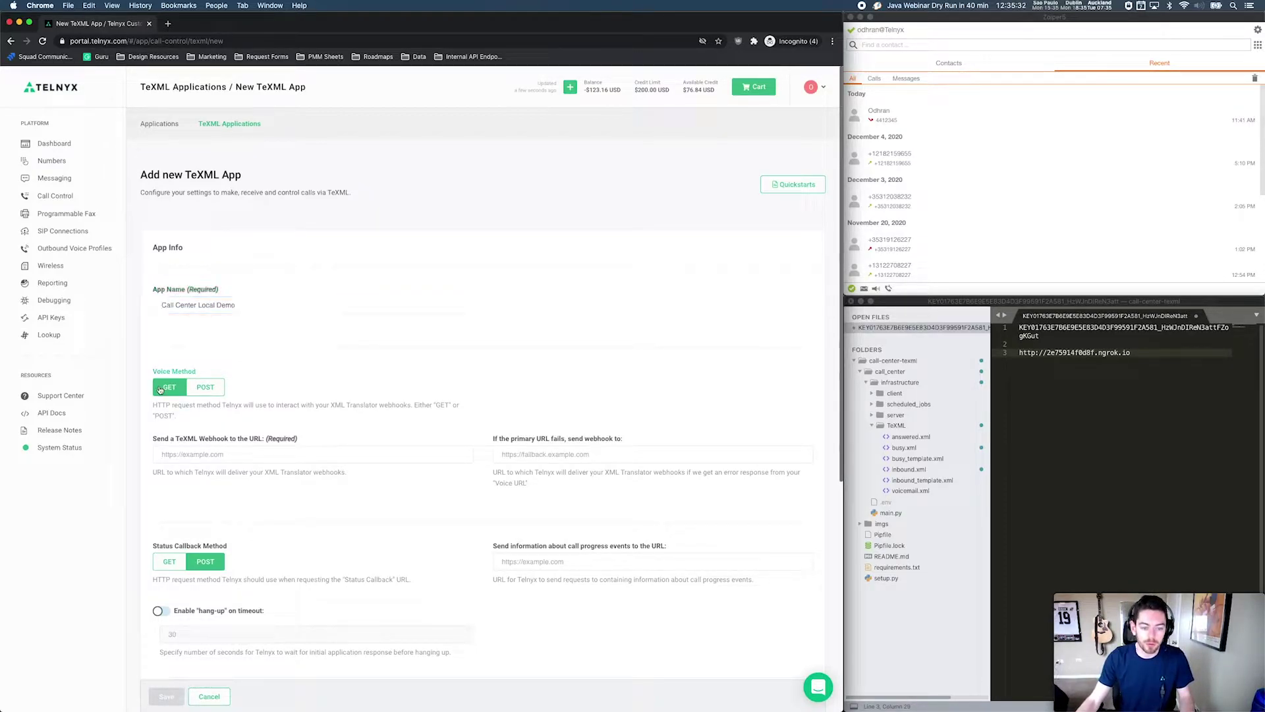
pyautogui.scroll(-2, 152, 448)
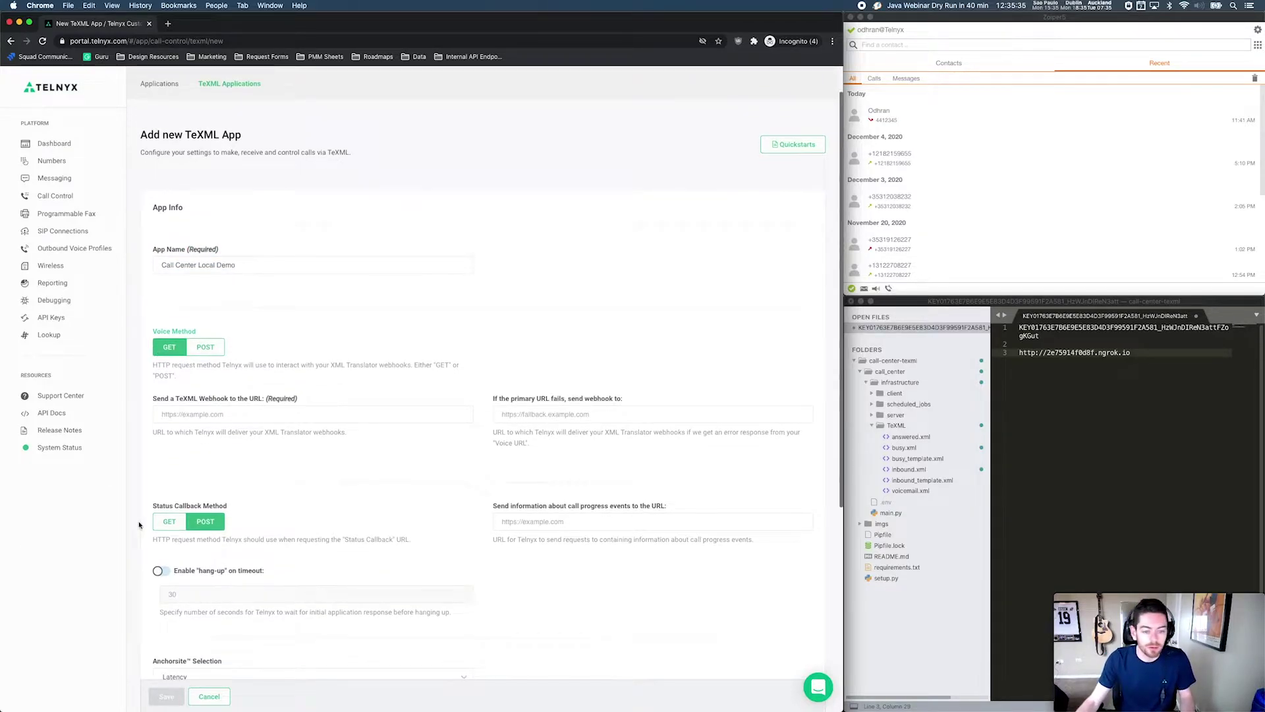
pyautogui.click(1137, 352)
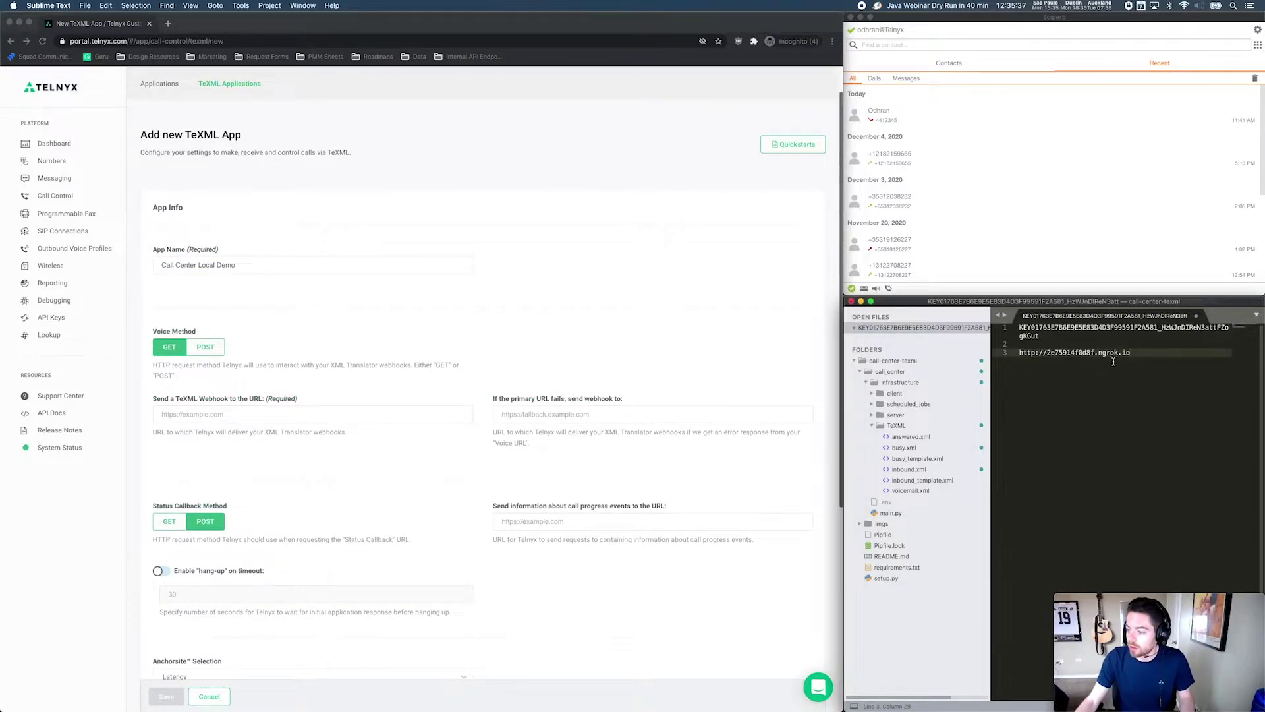
pyautogui.moveTo(1156, 352); pyautogui.dragTo(1019, 353)
pyautogui.press('super+c')
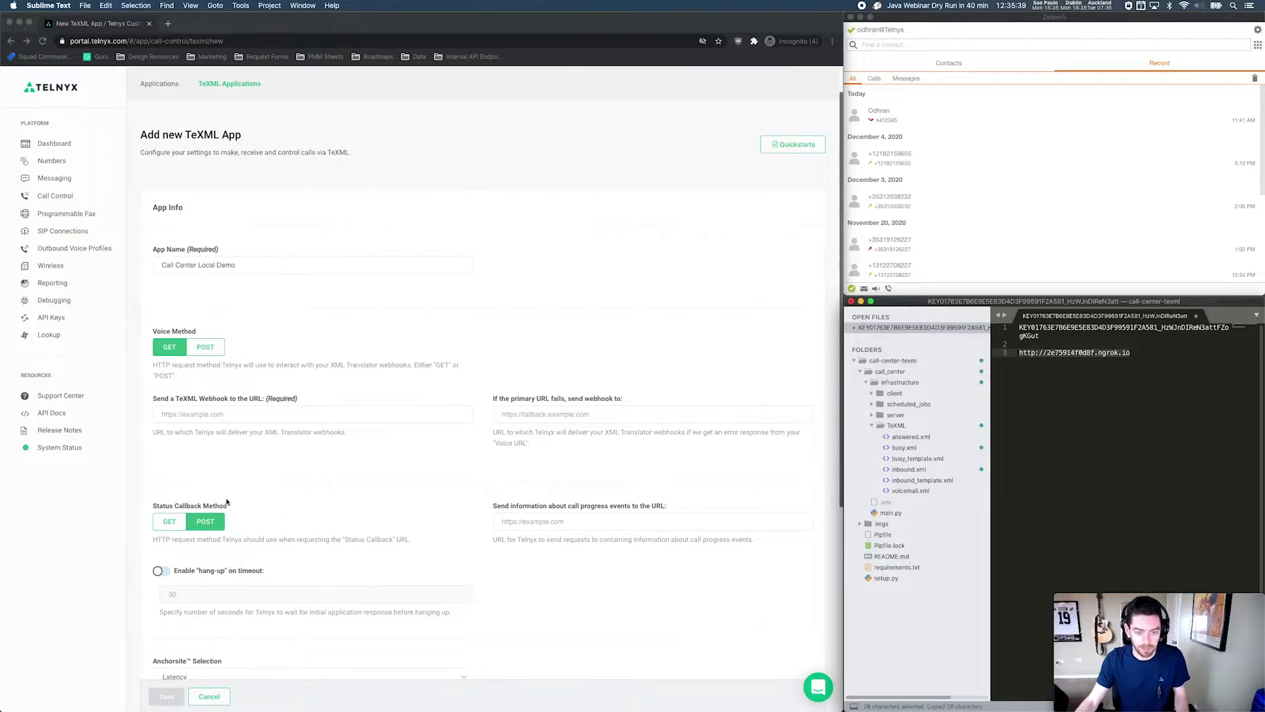
pyautogui.click(232, 415)
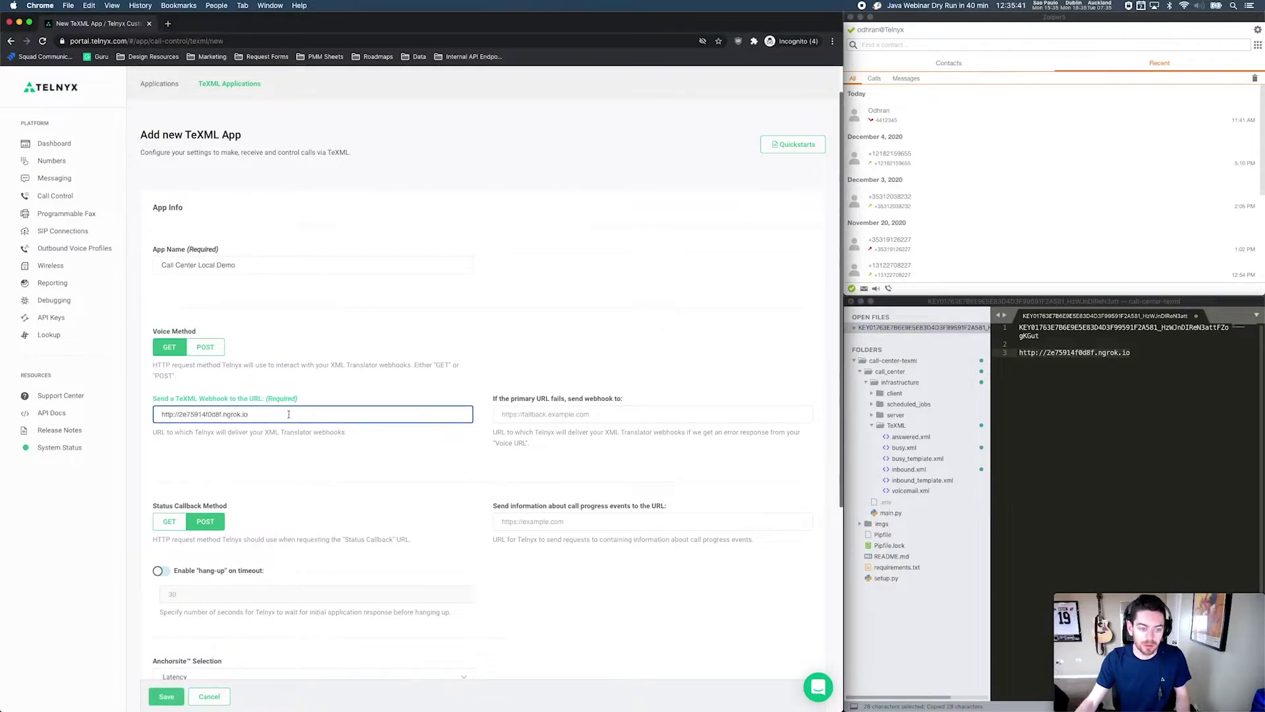
pyautogui.write('/')
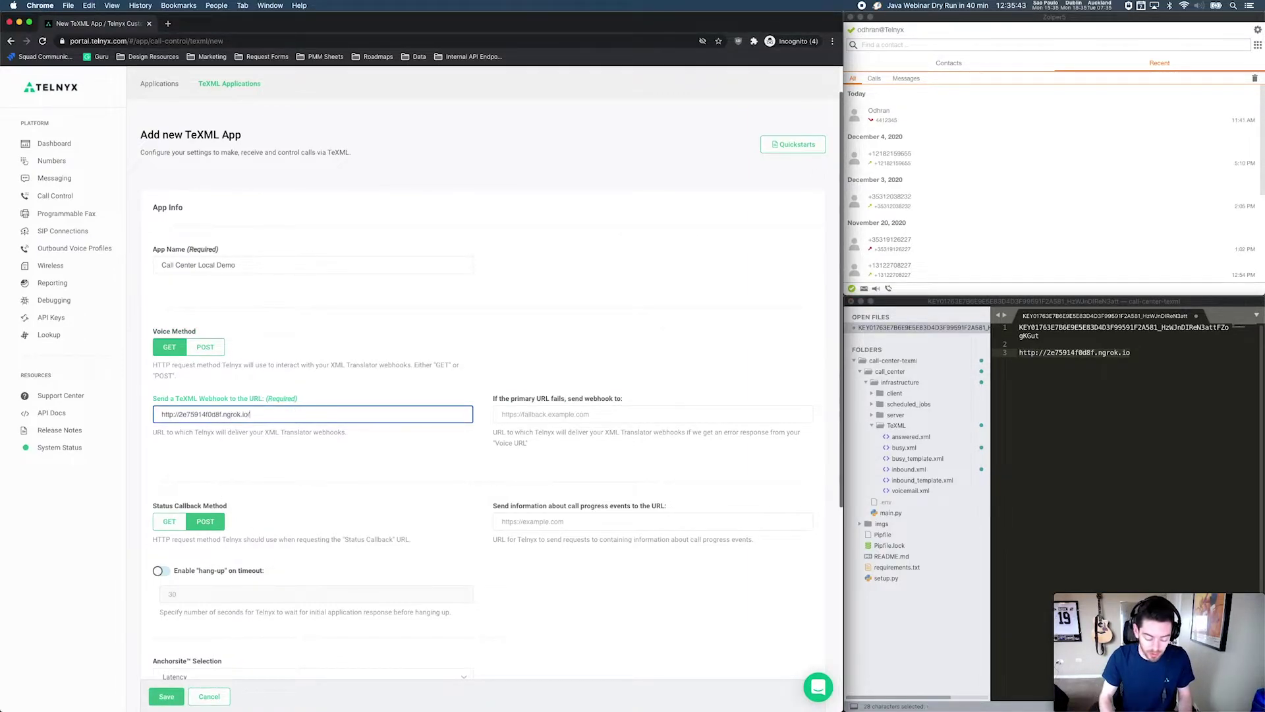
pyautogui.write('TeXML/')
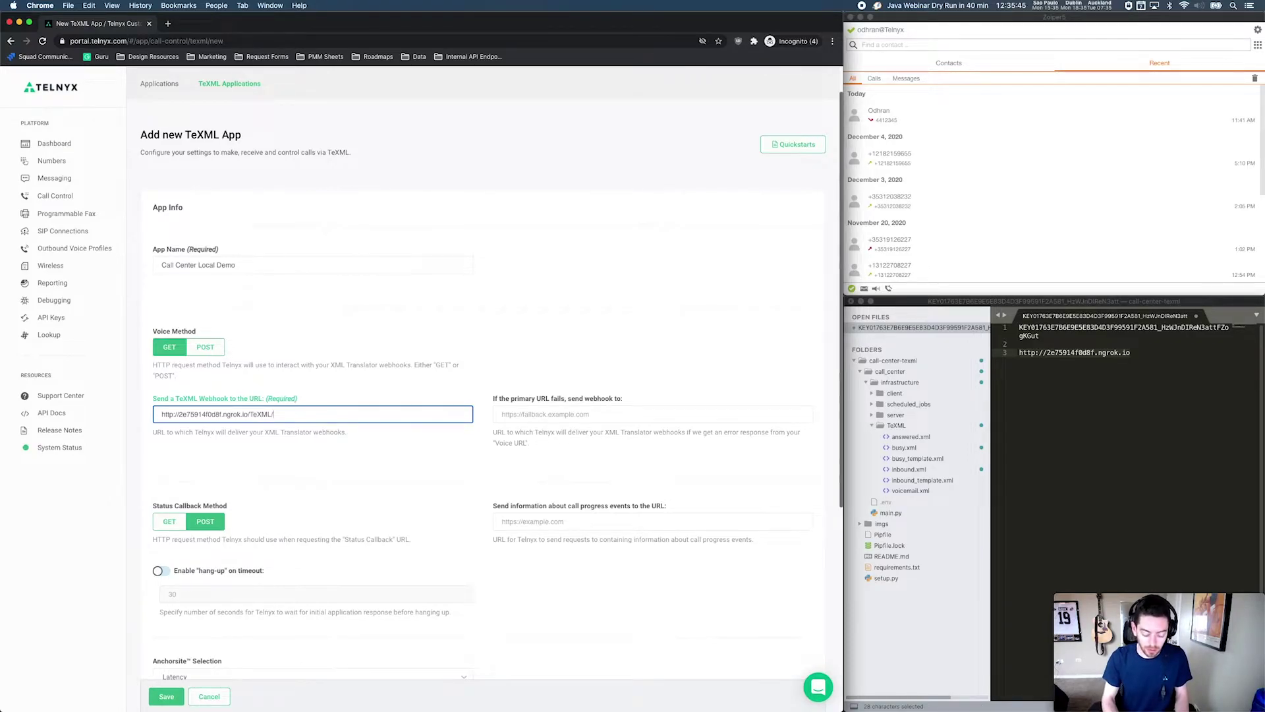
pyautogui.write('inbound')
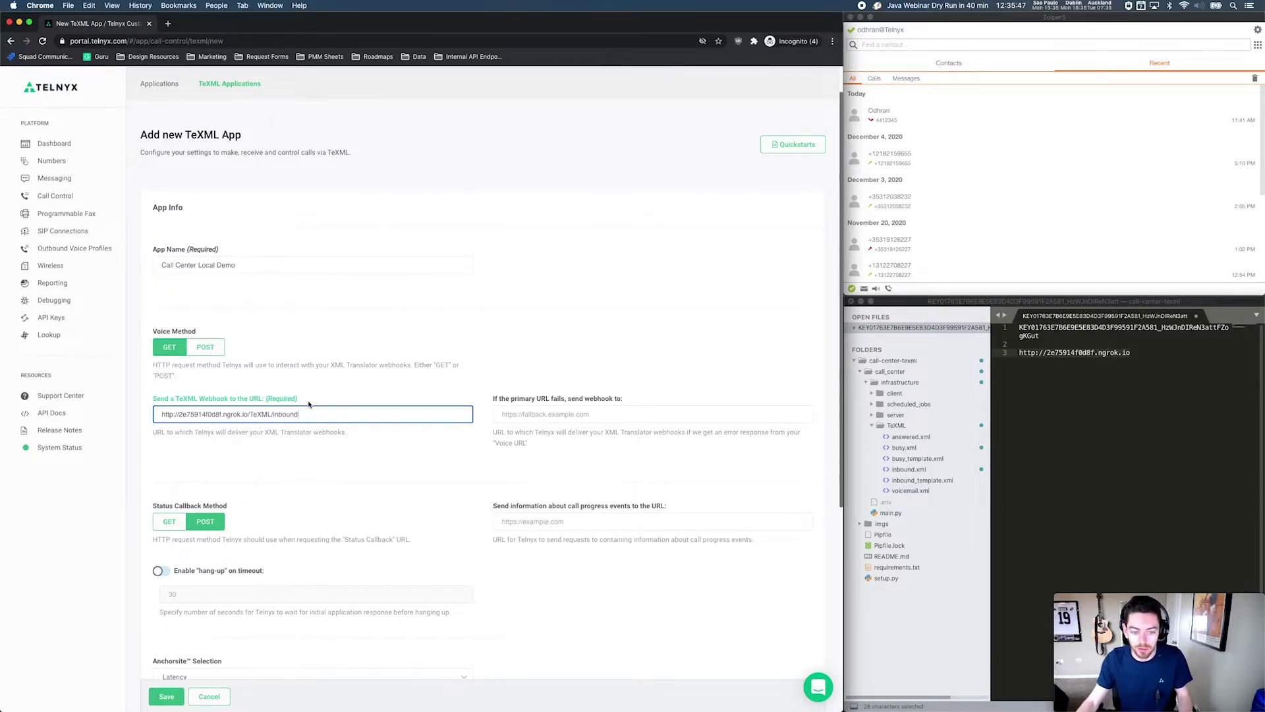
pyautogui.scroll(-2, 305, 403)
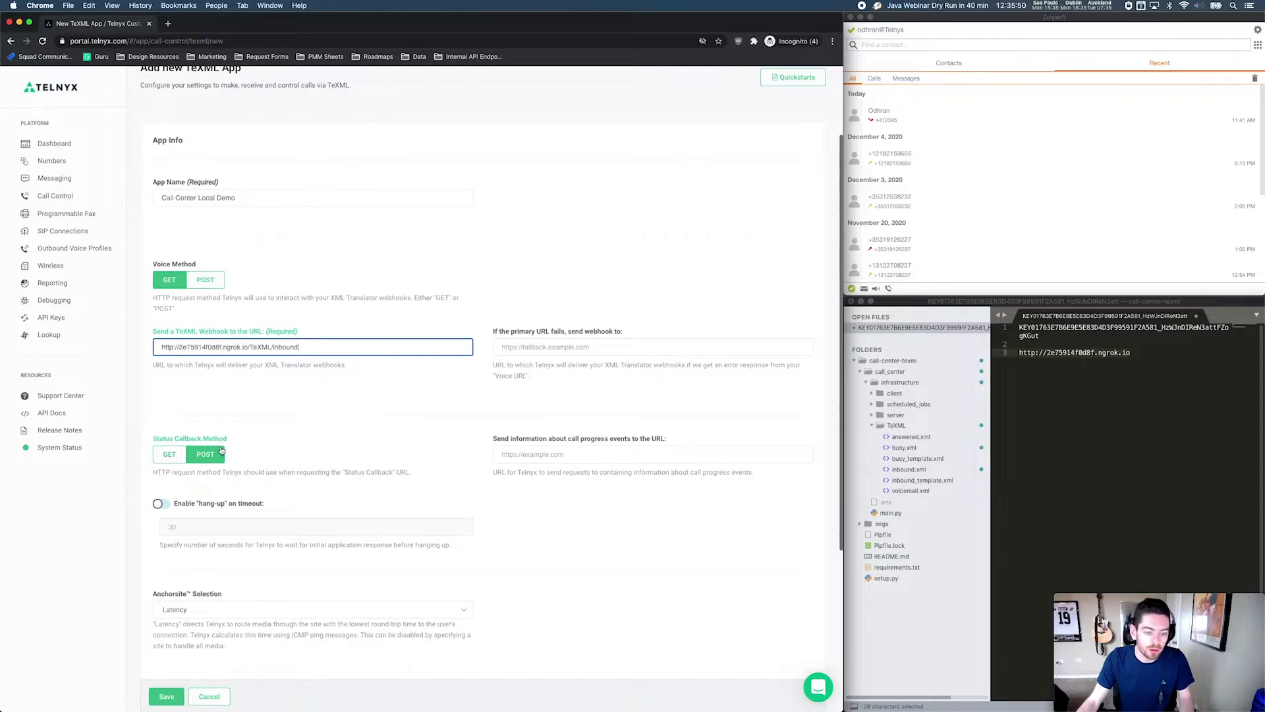
pyautogui.click(219, 453)
pyautogui.click(552, 454)
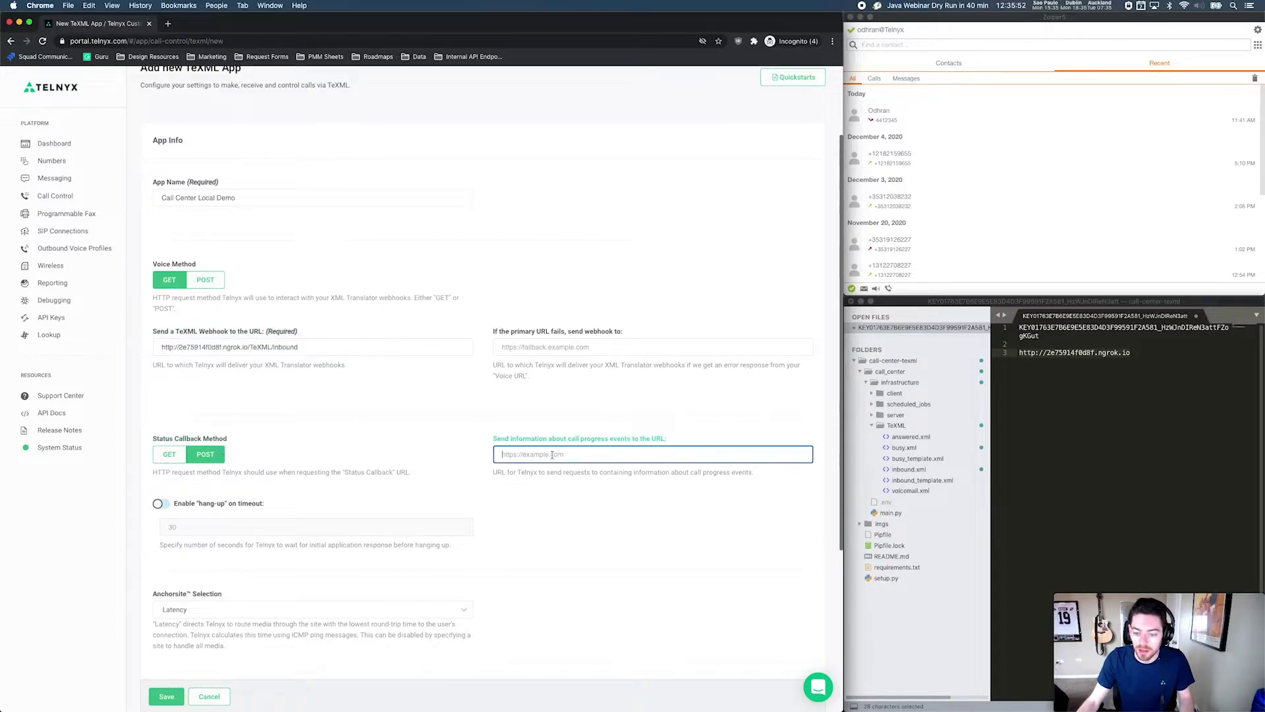
pyautogui.press('super+v')
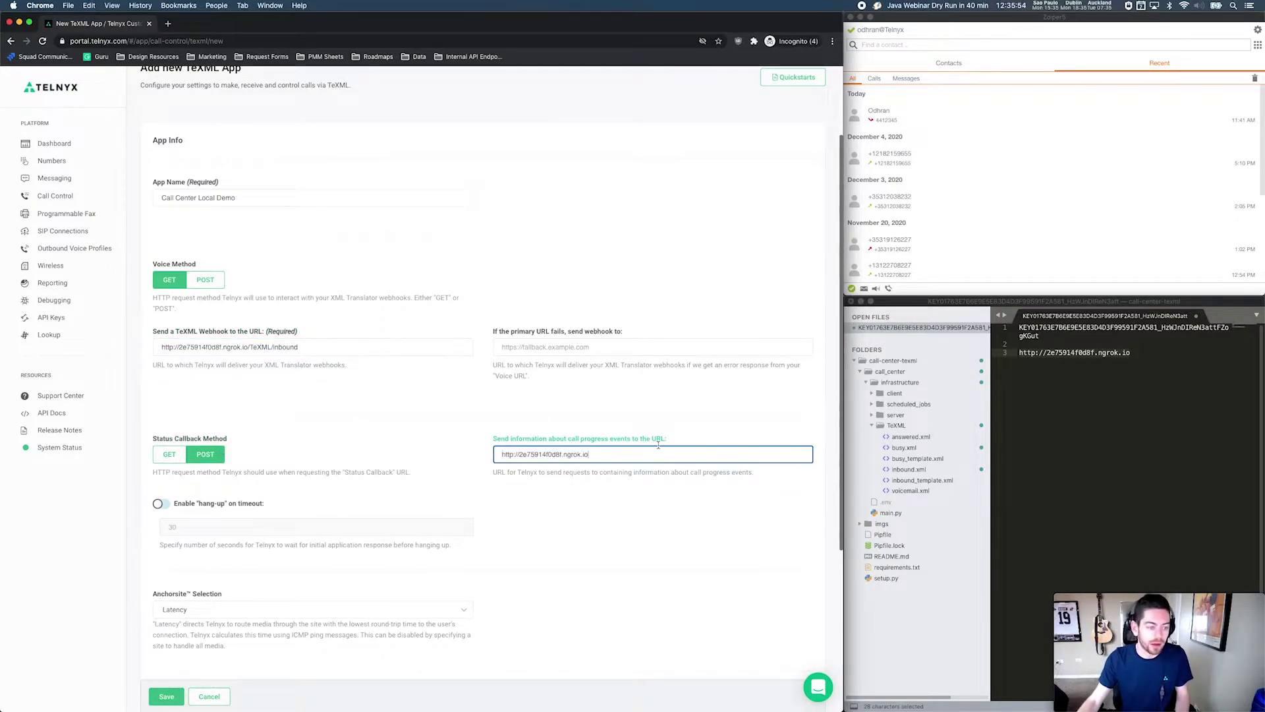
pyautogui.write('/TeXML')
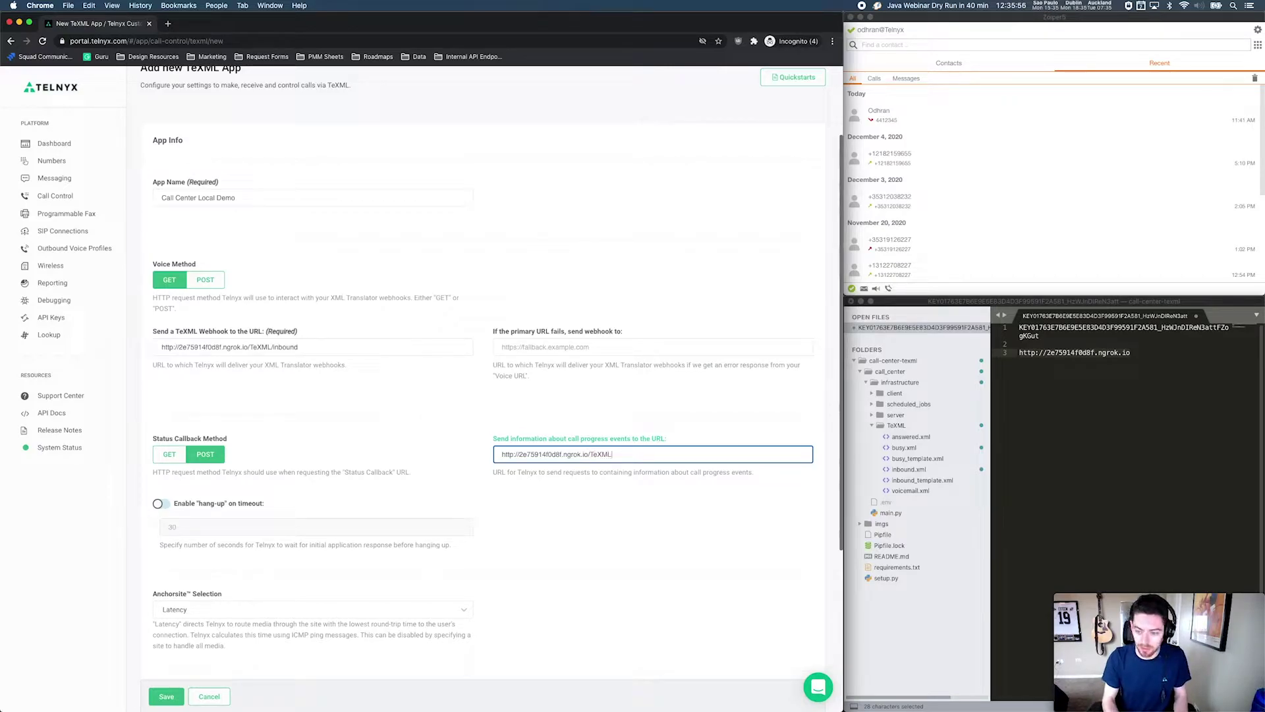
pyautogui.write('/events')
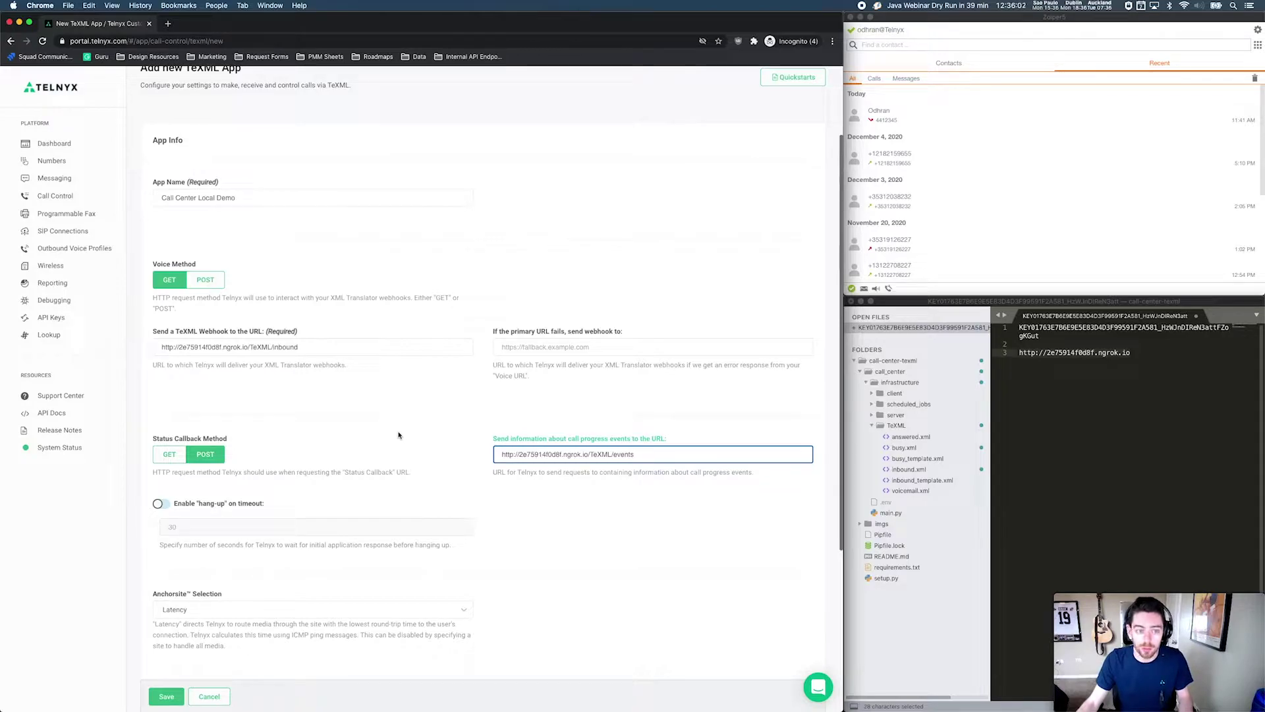
pyautogui.click(165, 697)
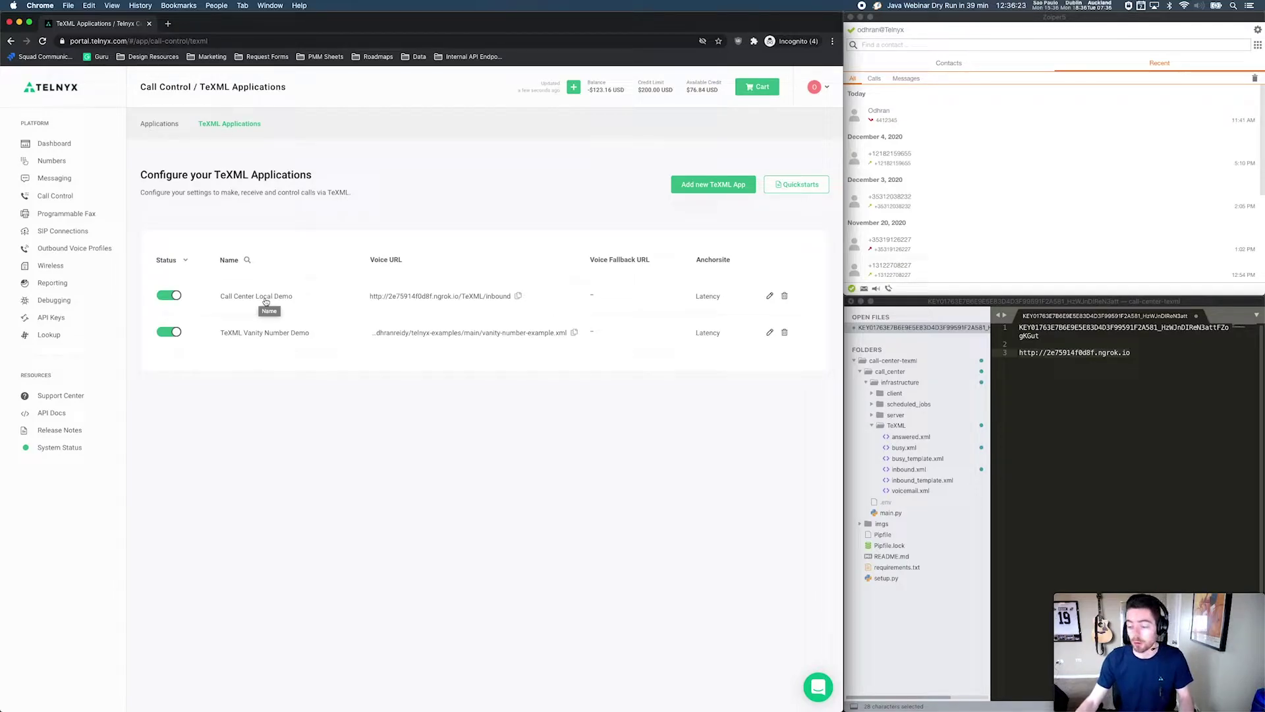
# Step: Search the US +1 toll-free numbers for ones starting with "API" and look through the results
pyautogui.click(52, 161)
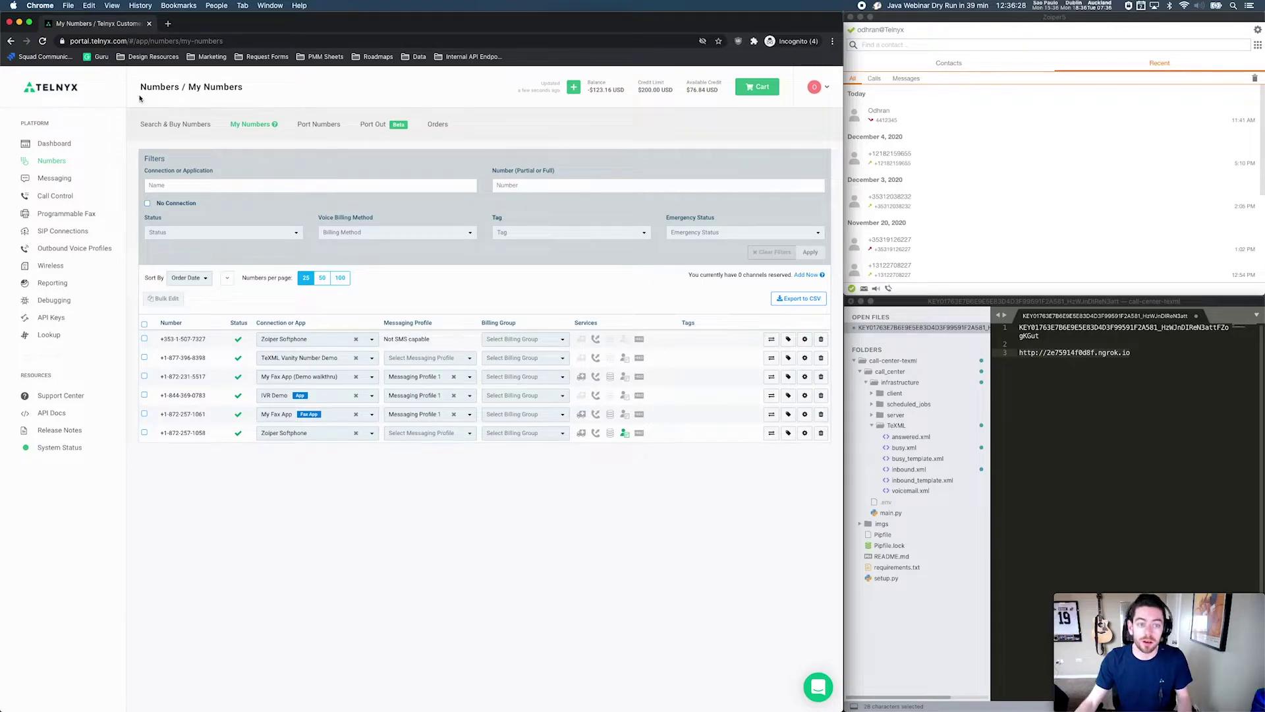
pyautogui.click(155, 124)
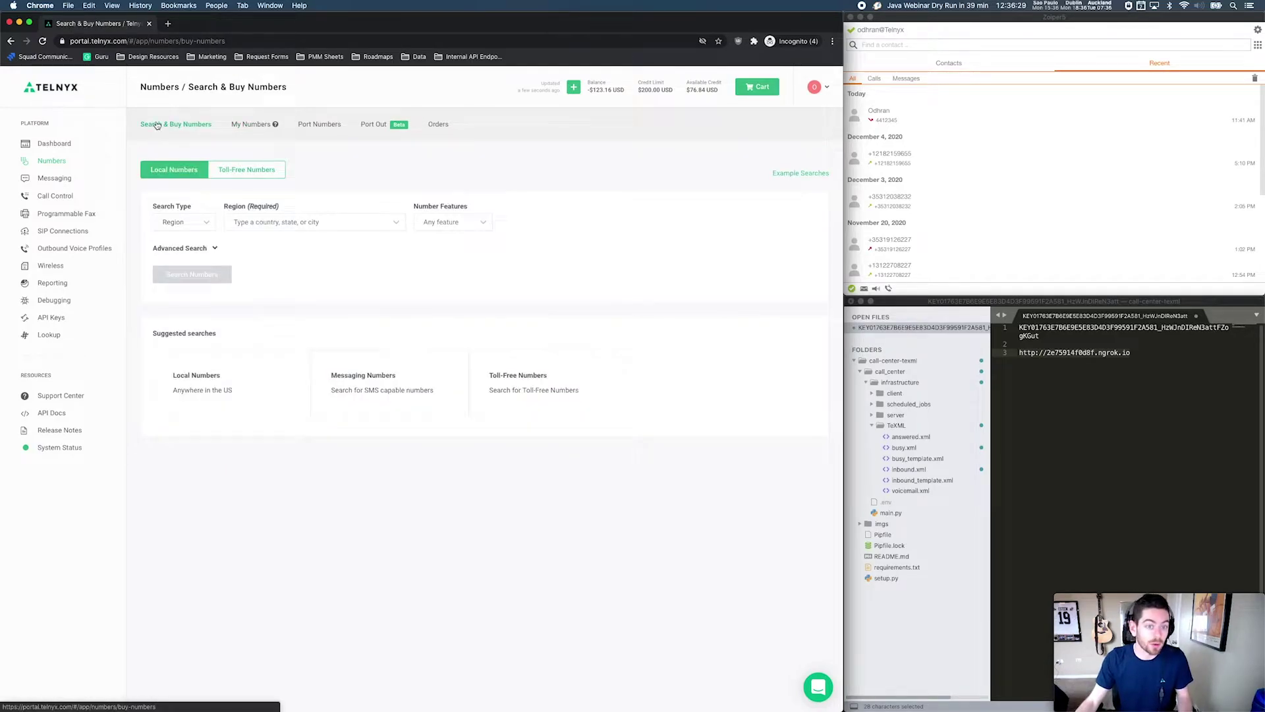
pyautogui.click(256, 174)
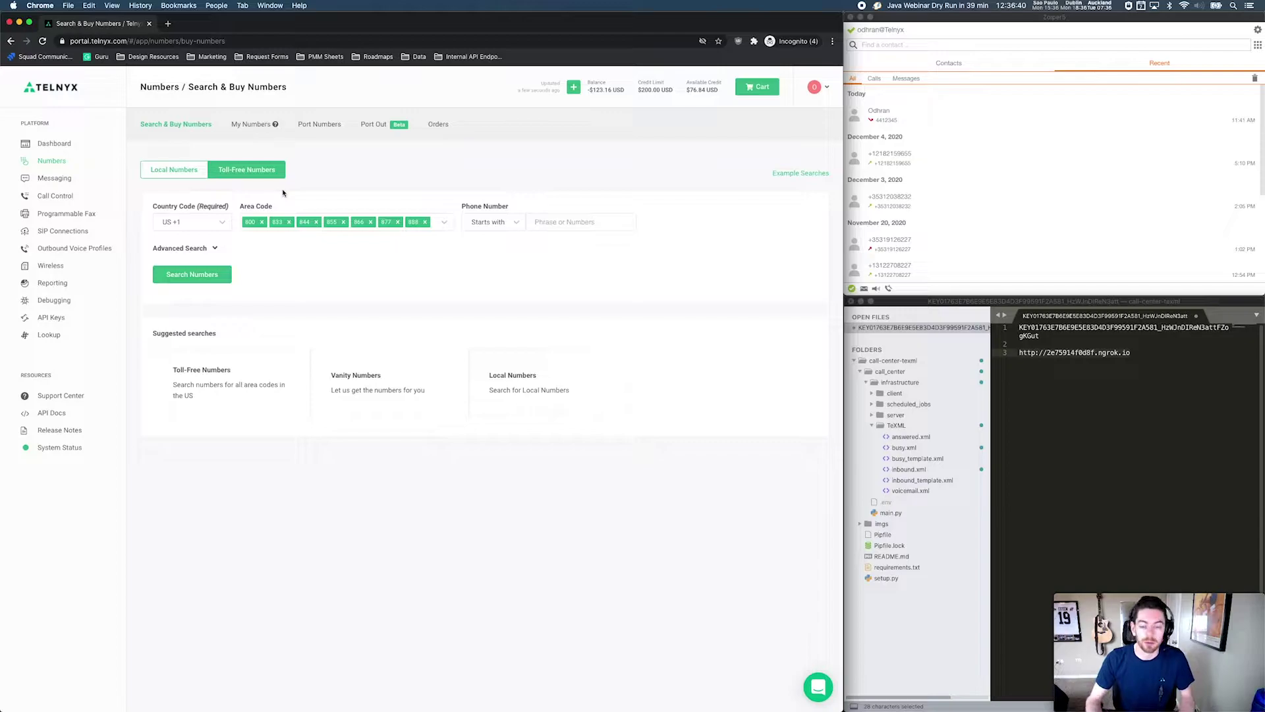
pyautogui.click(596, 225)
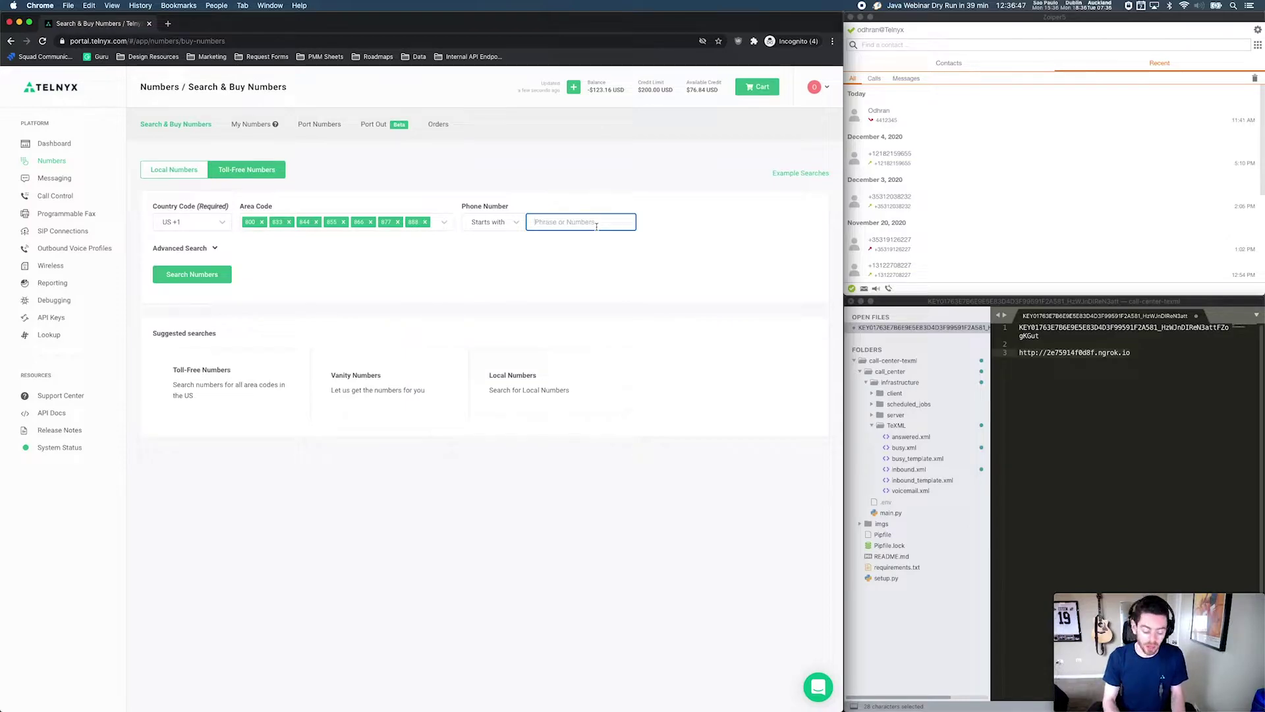
pyautogui.write('API')
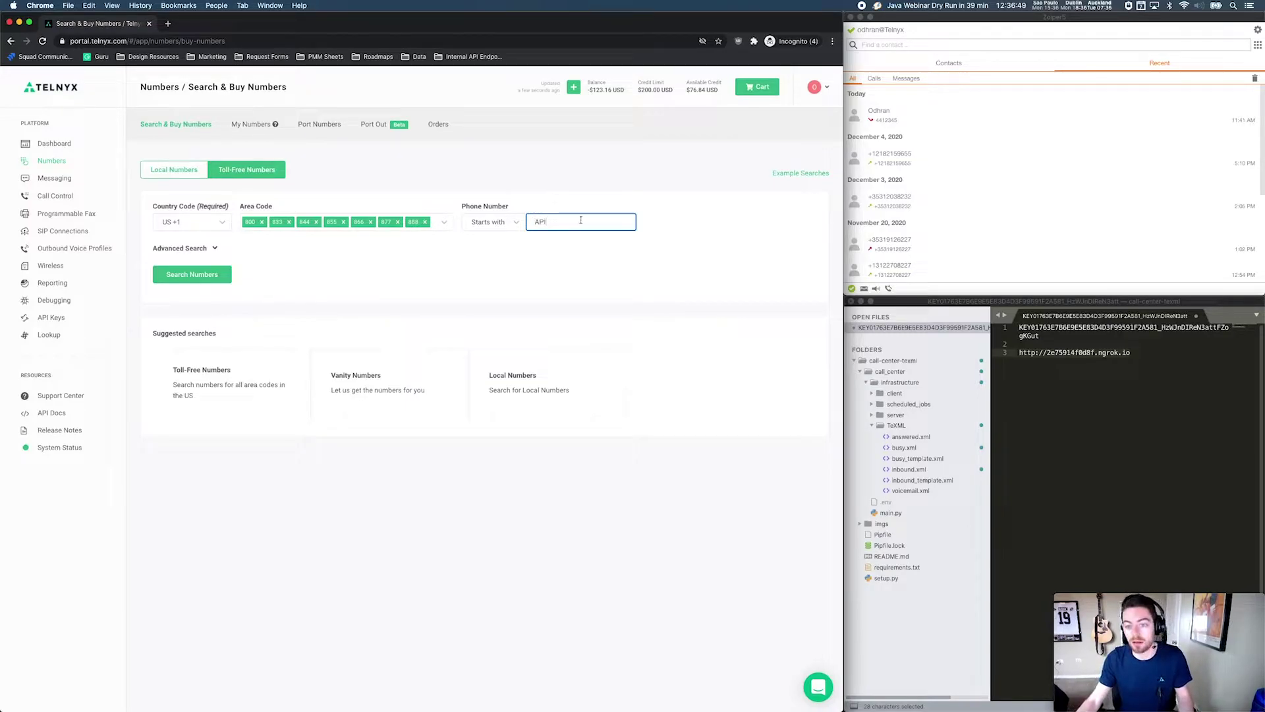
pyautogui.click(222, 275)
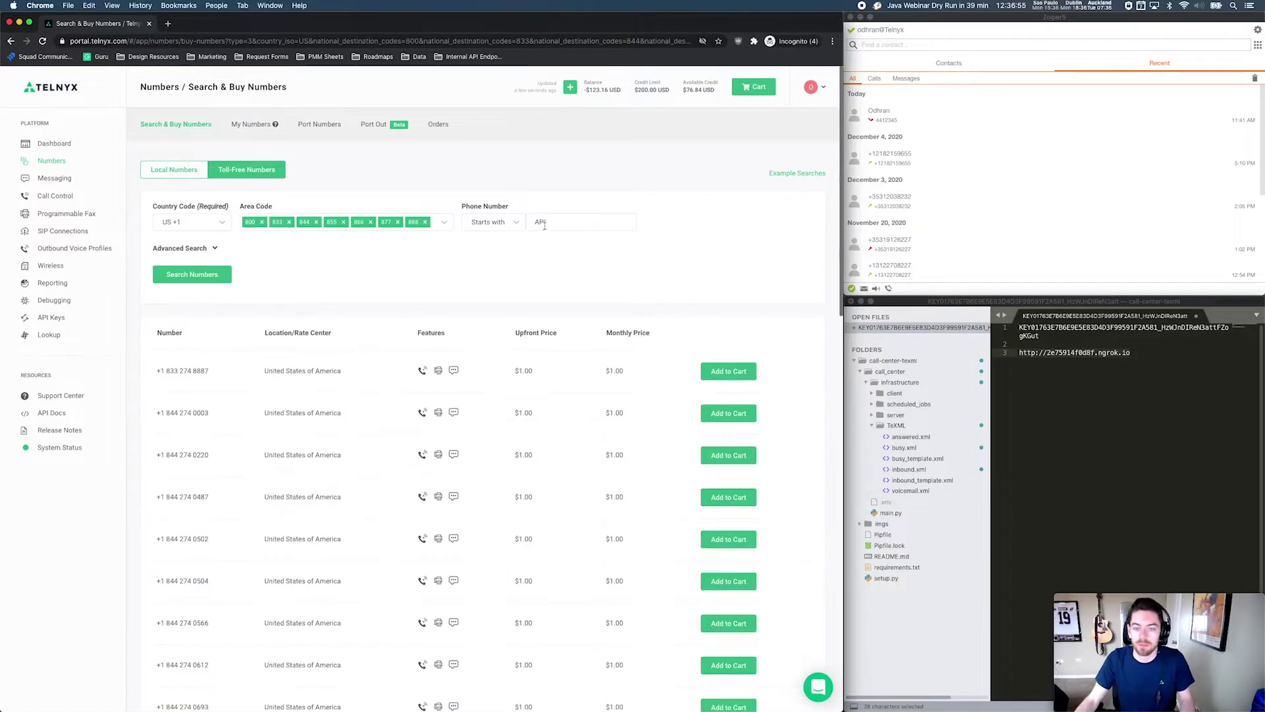
pyautogui.doubleClick(180, 371)
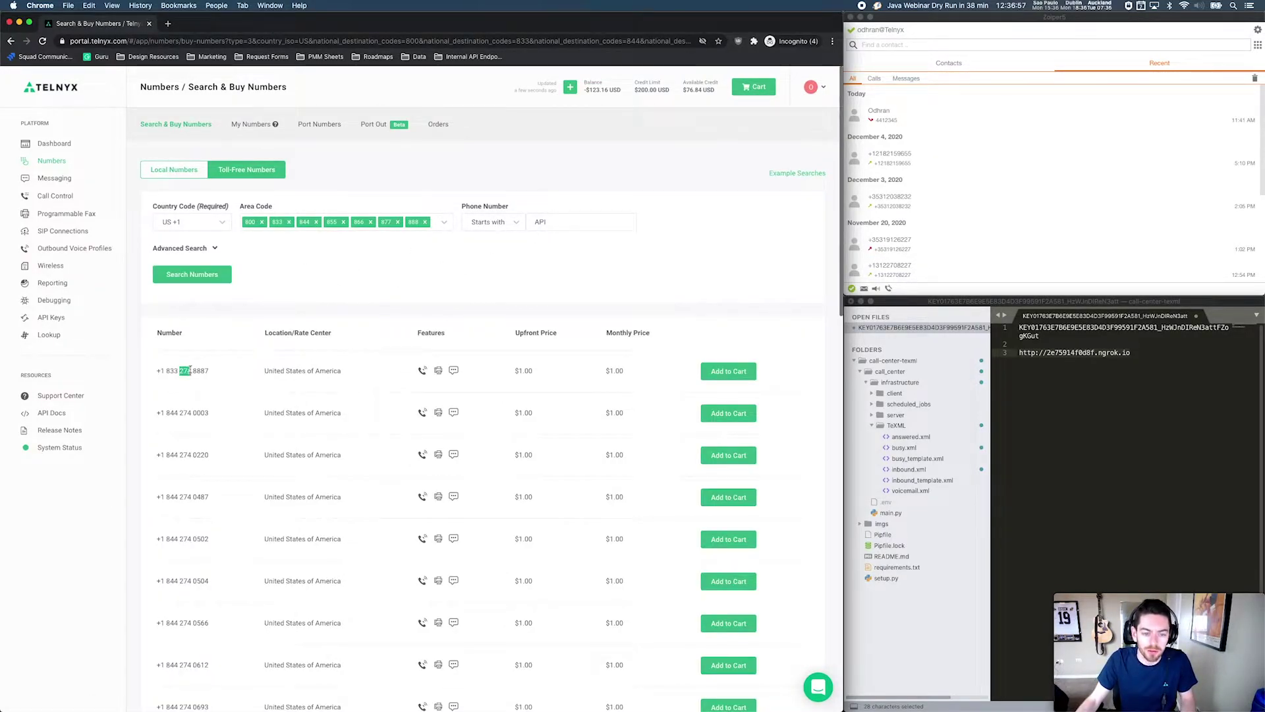
pyautogui.click(190, 371)
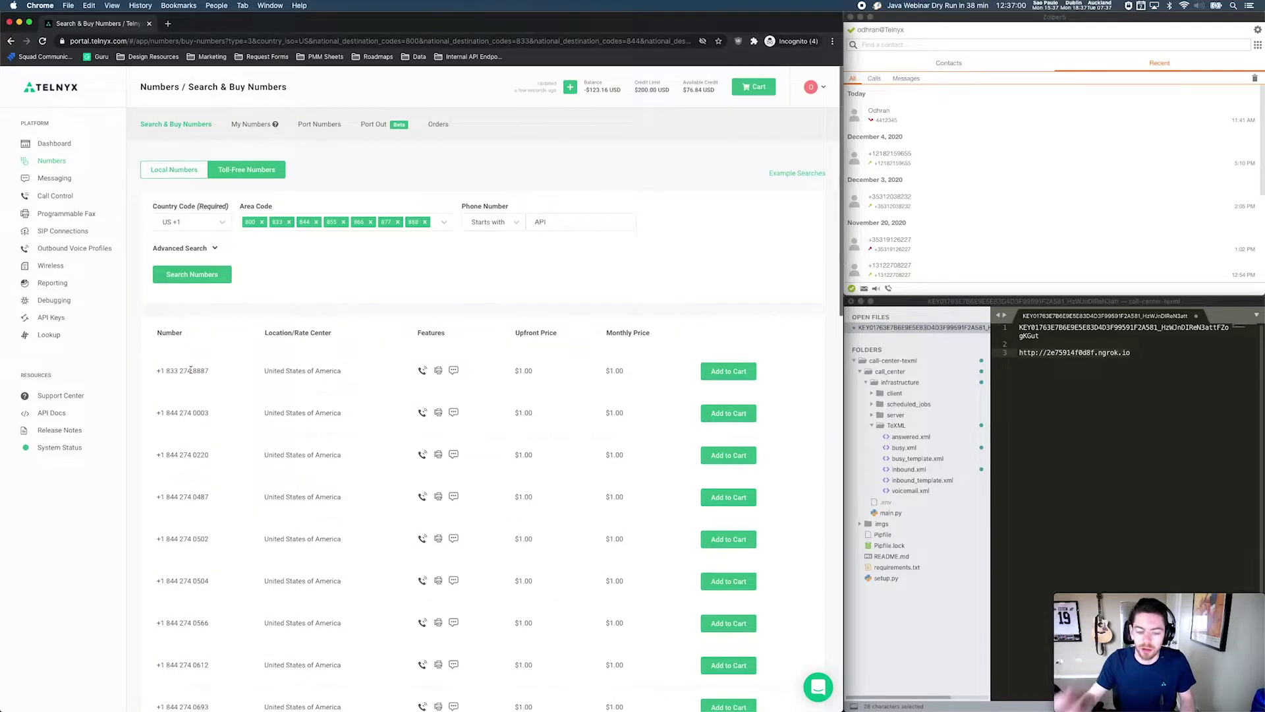
pyautogui.scroll(-8, 190, 370)
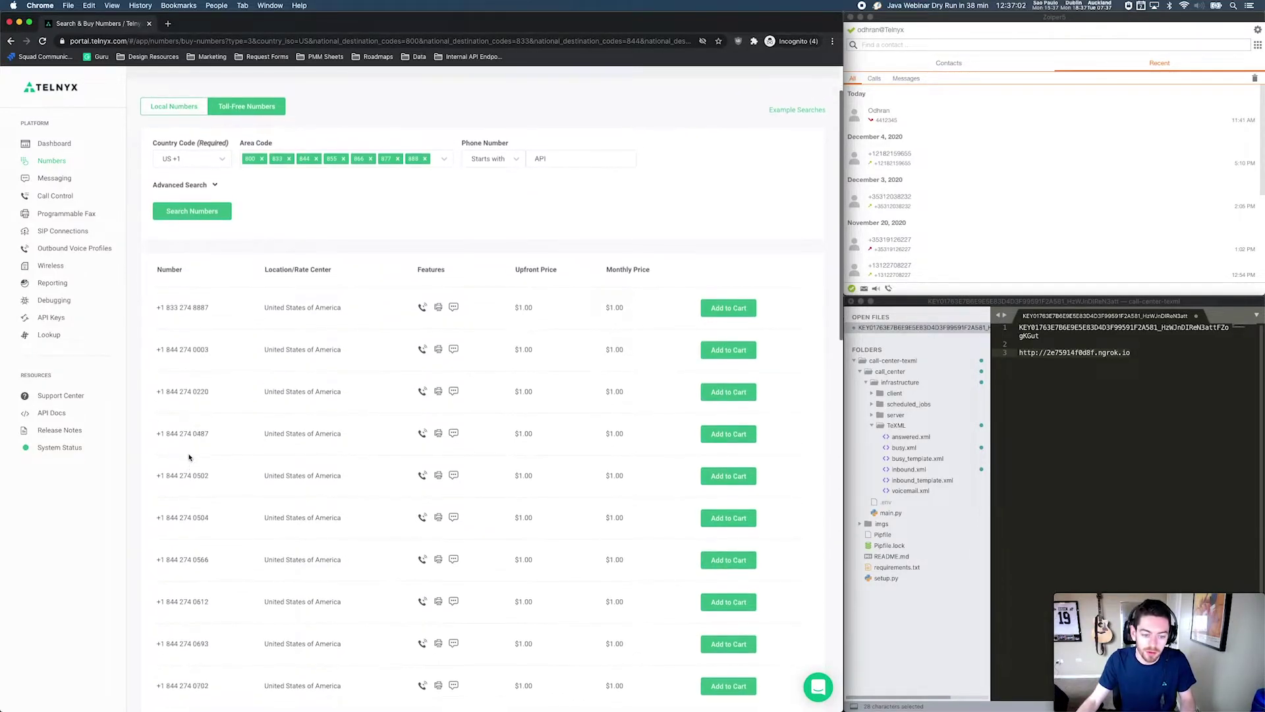
pyautogui.scroll(8, 188, 458)
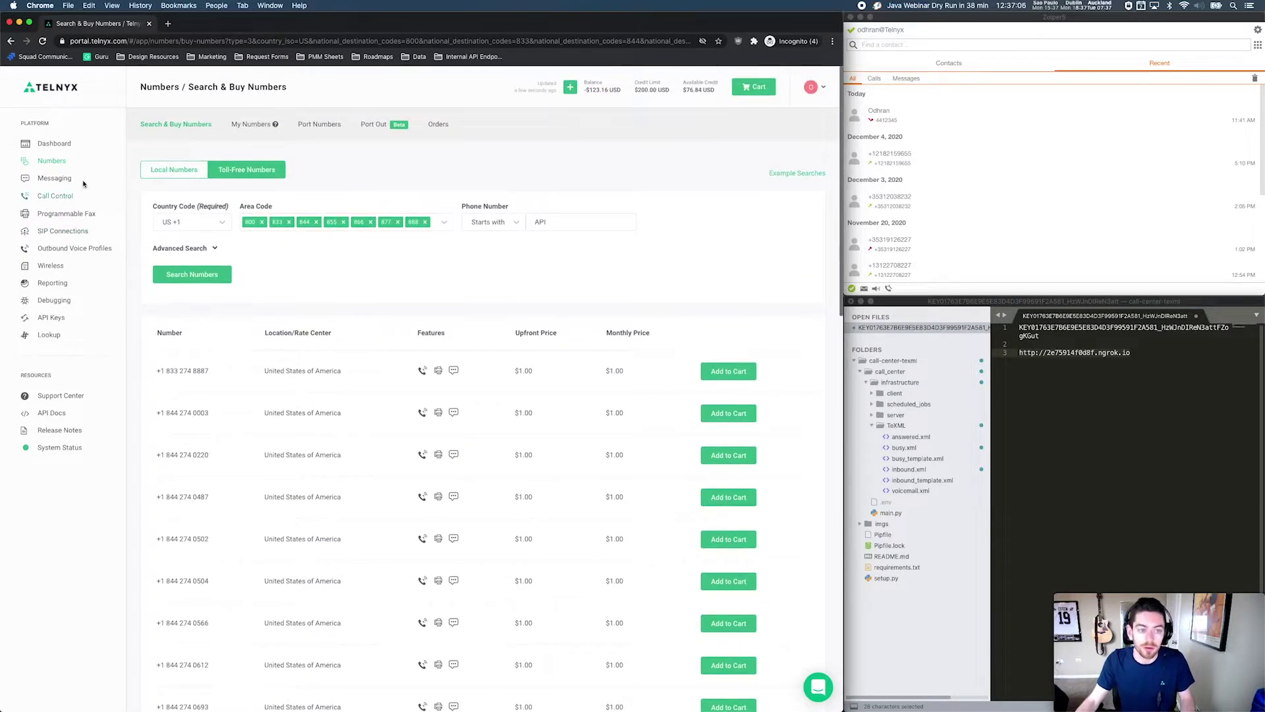
# Step: Search for local numbers in the United States of America and add the first listed number to the cart
pyautogui.click(50, 144)
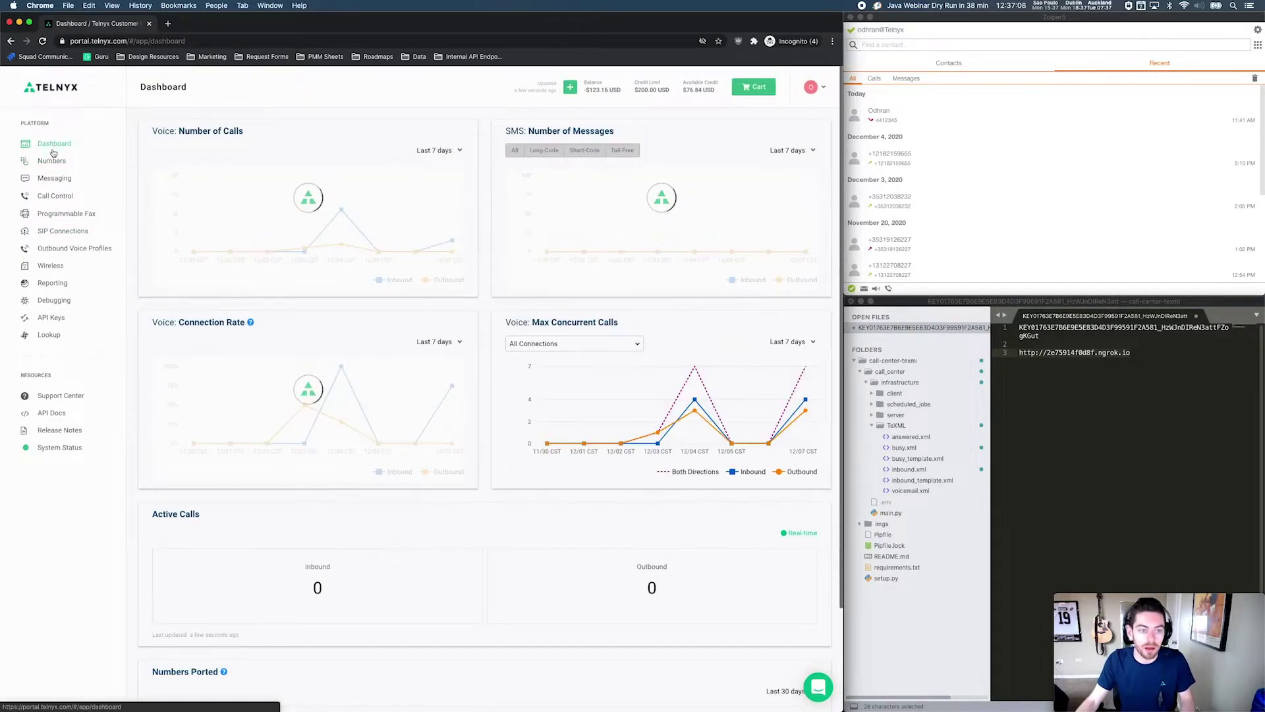
pyautogui.click(51, 161)
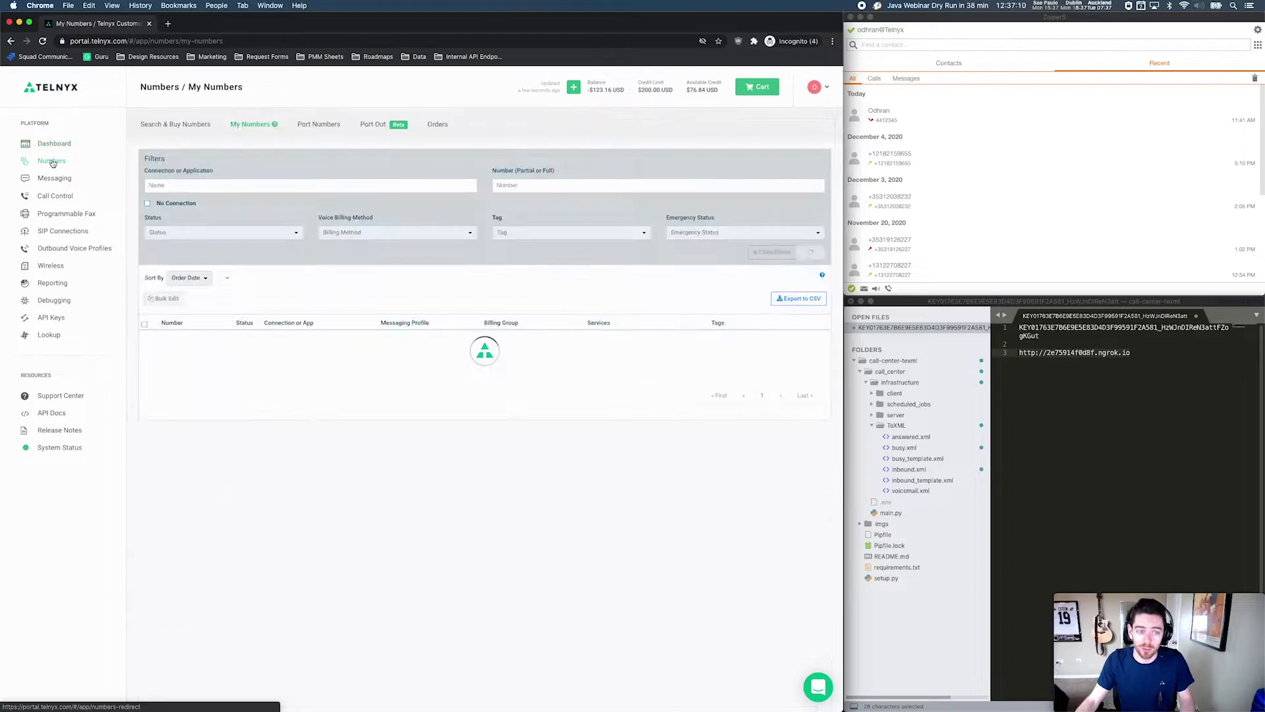
pyautogui.click(178, 127)
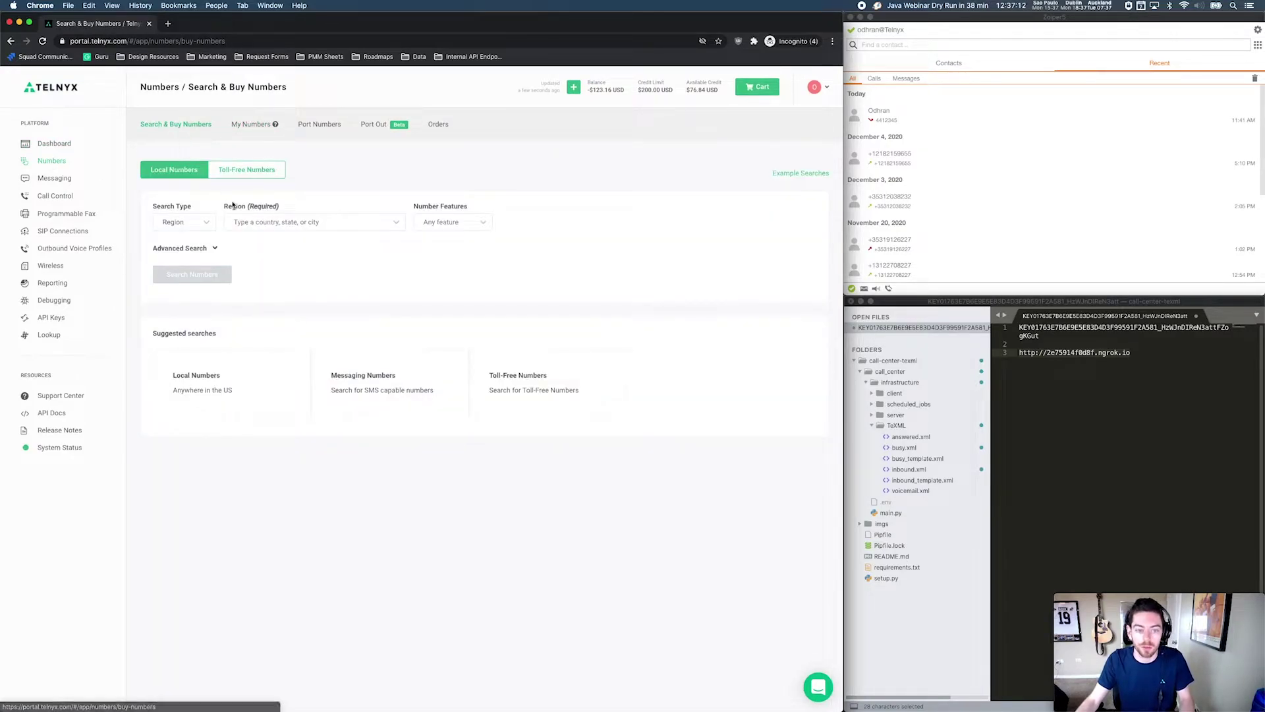
pyautogui.click(262, 224)
pyautogui.write('Unit')
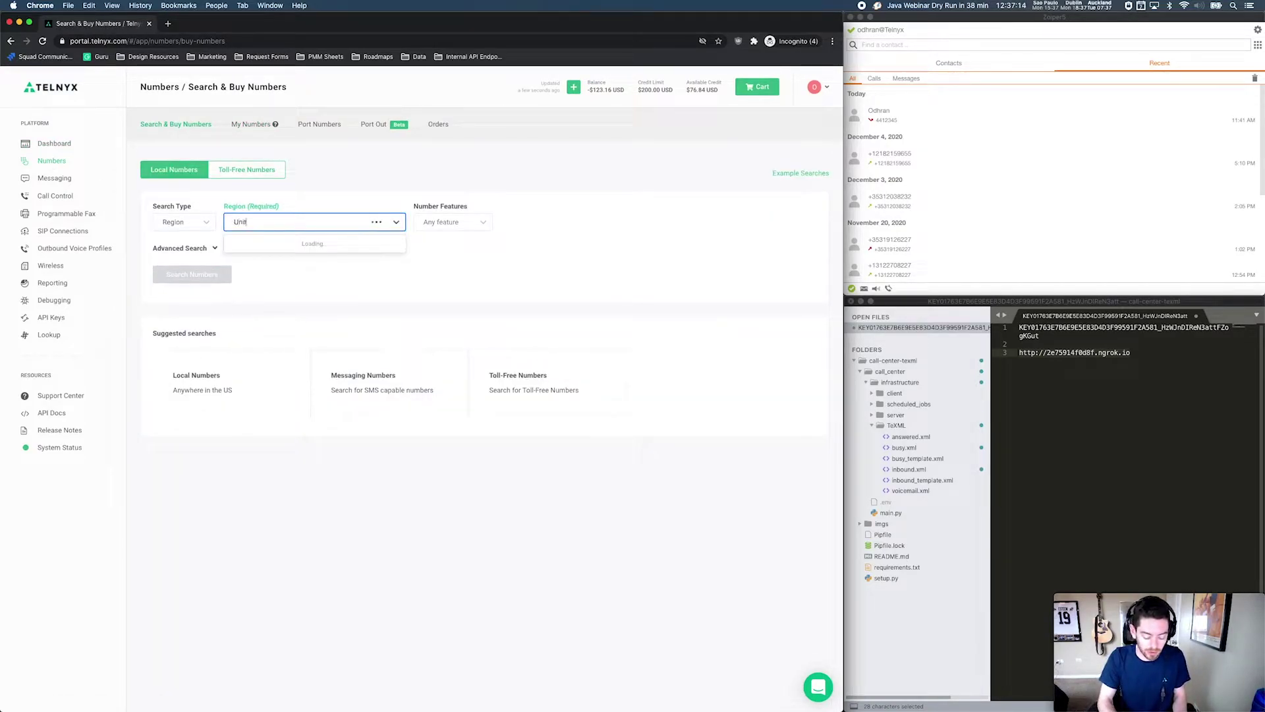
pyautogui.write('ed States')
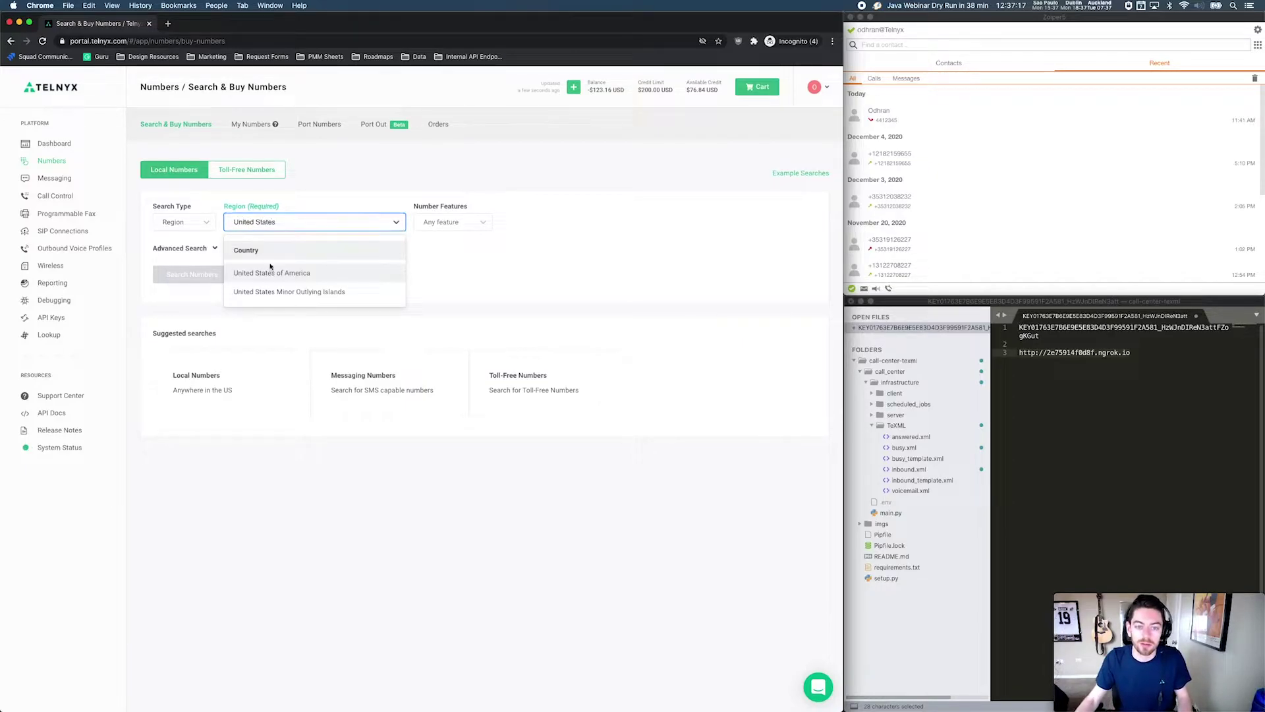
pyautogui.click(272, 272)
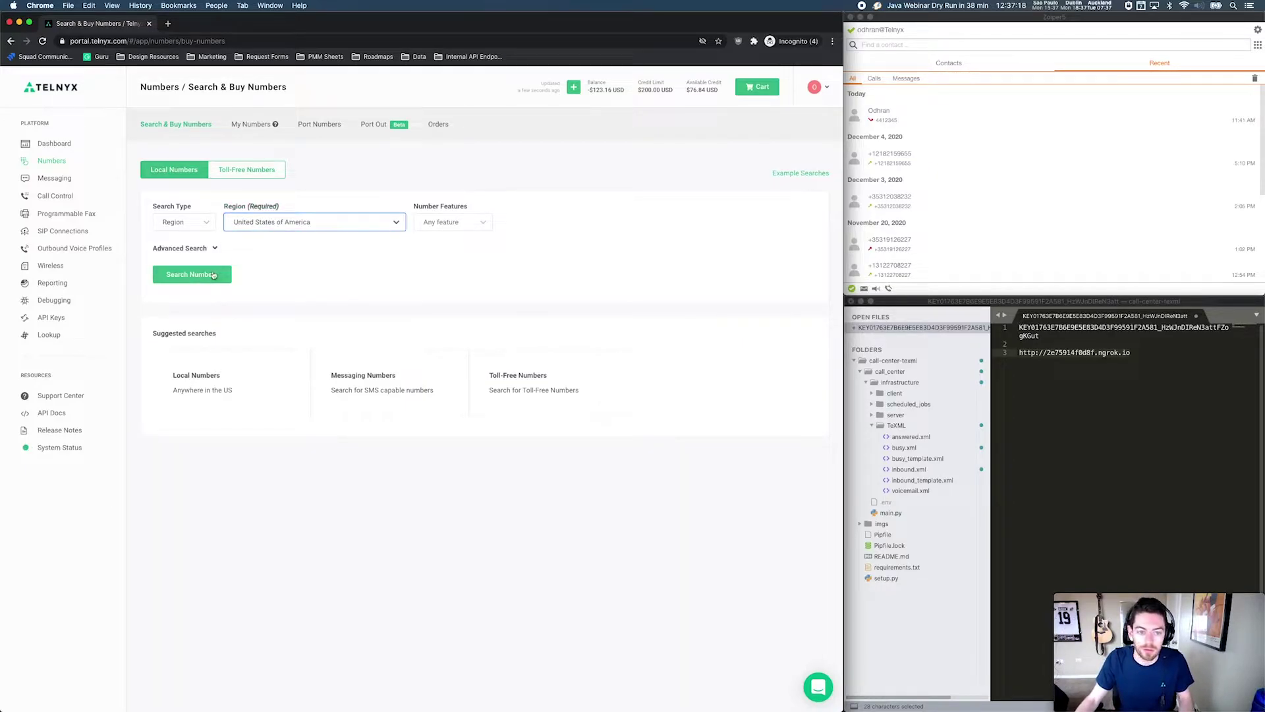
pyautogui.click(191, 274)
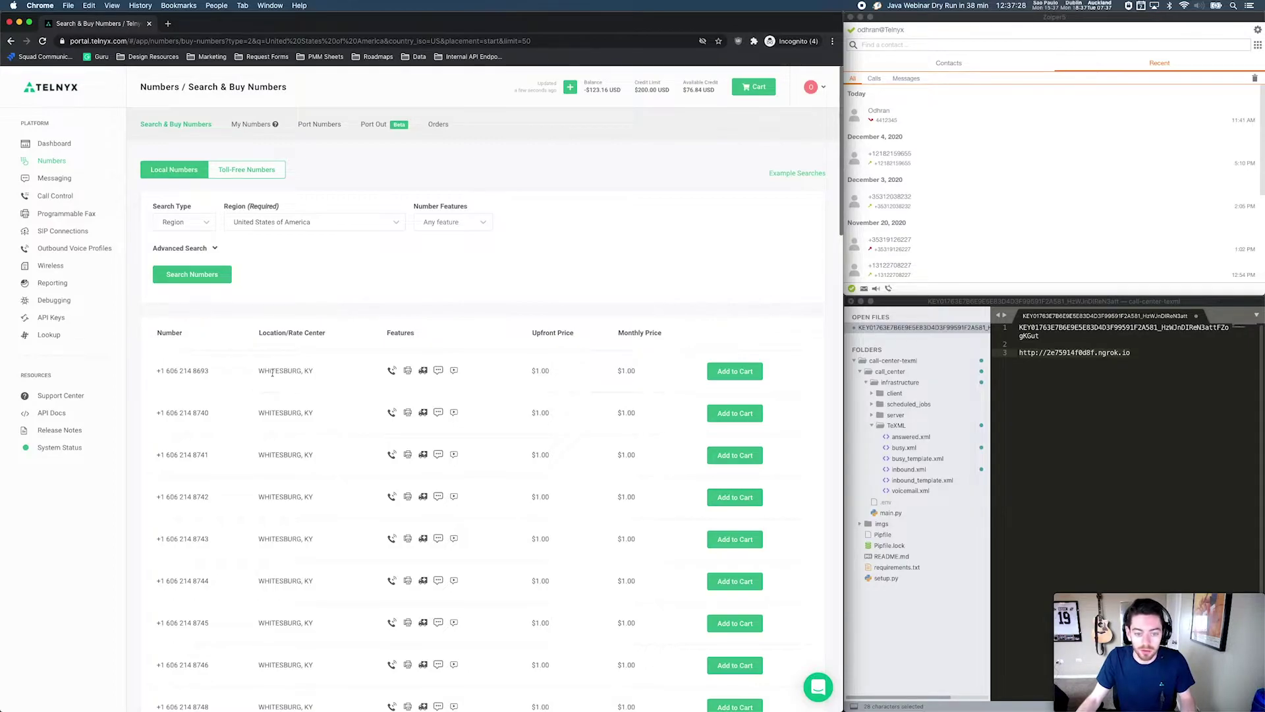
pyautogui.click(714, 372)
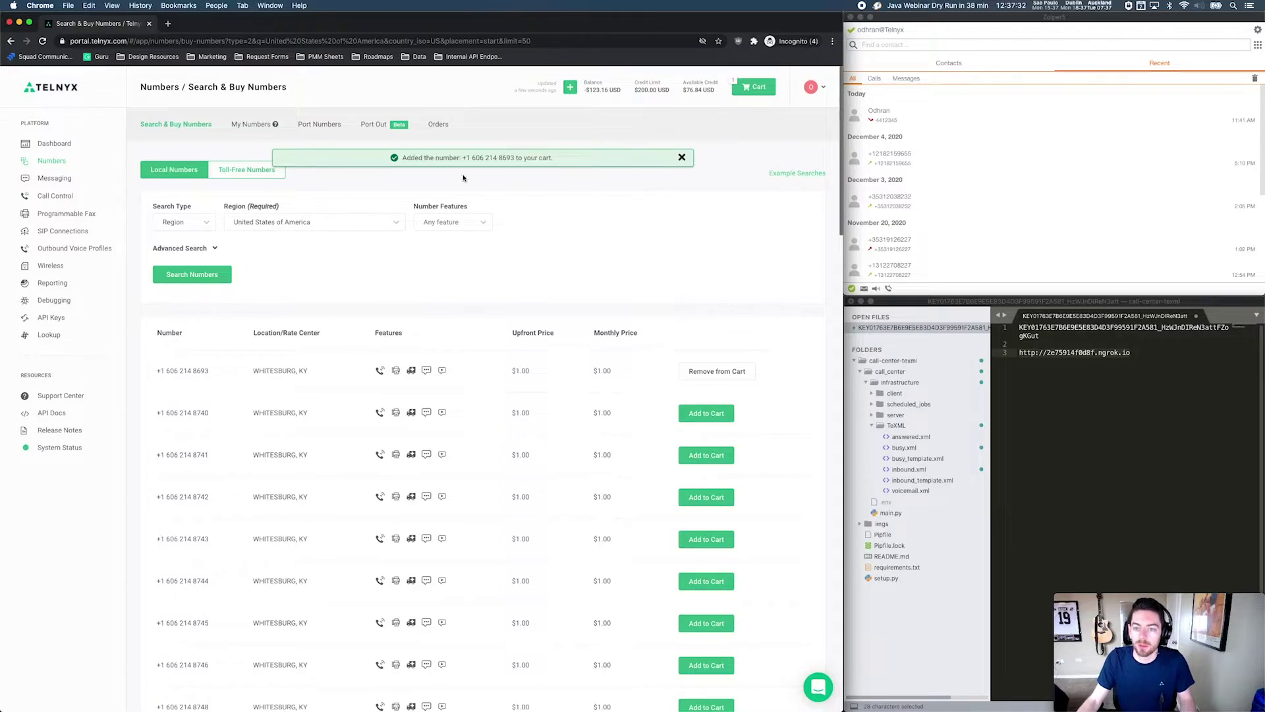
# Step: Order the number in the cart with Call Center Local Demo as its application and check it among the owned numbers
pyautogui.click(757, 88)
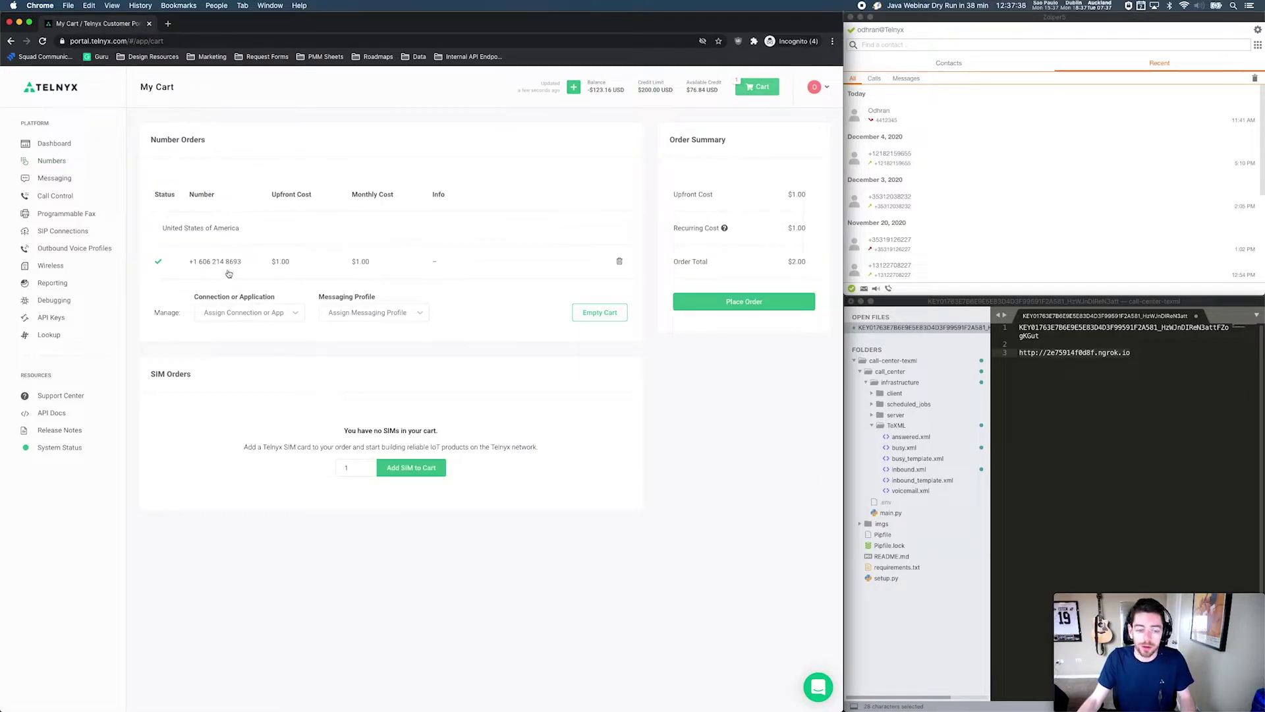
pyautogui.click(258, 315)
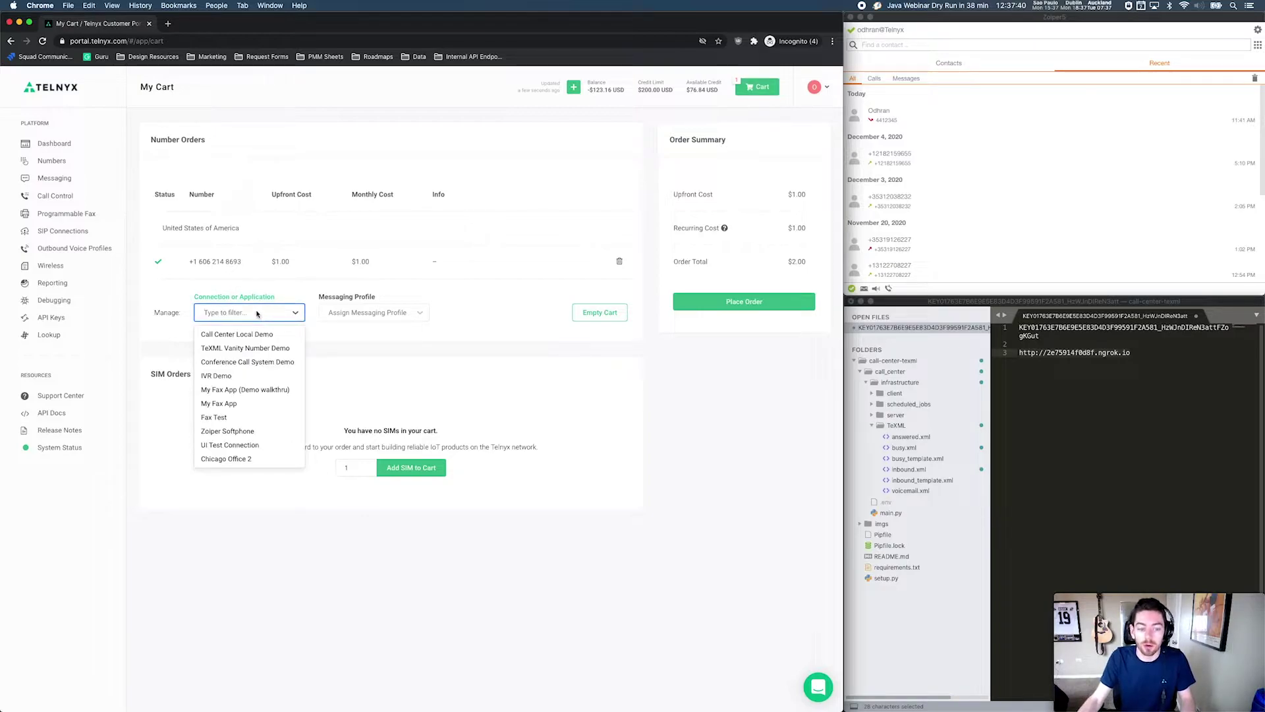
pyautogui.click(233, 334)
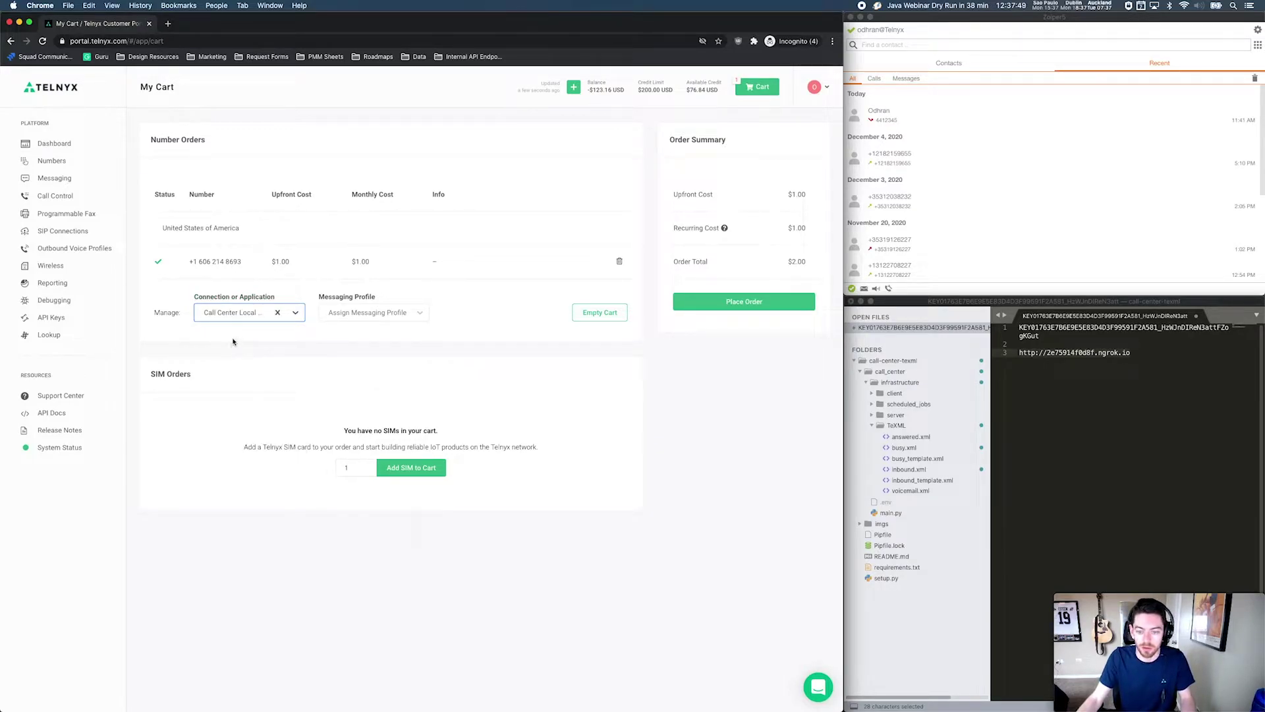
pyautogui.click(741, 305)
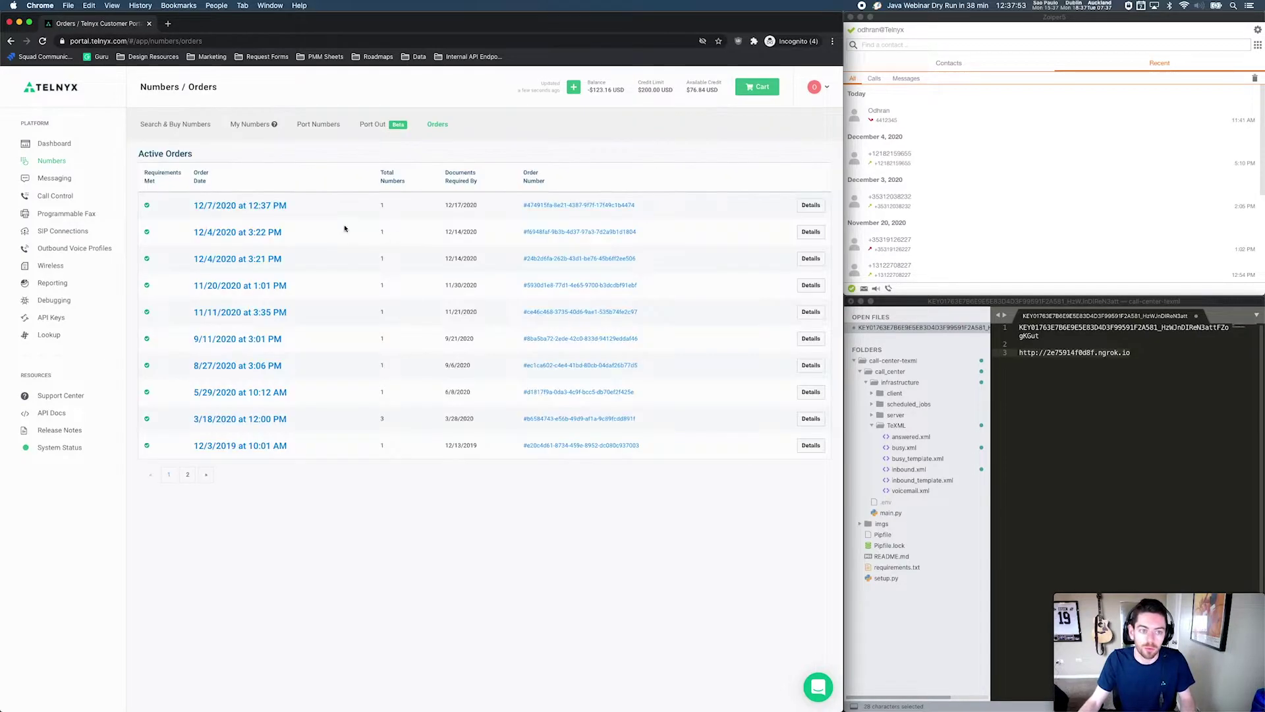
pyautogui.click(57, 160)
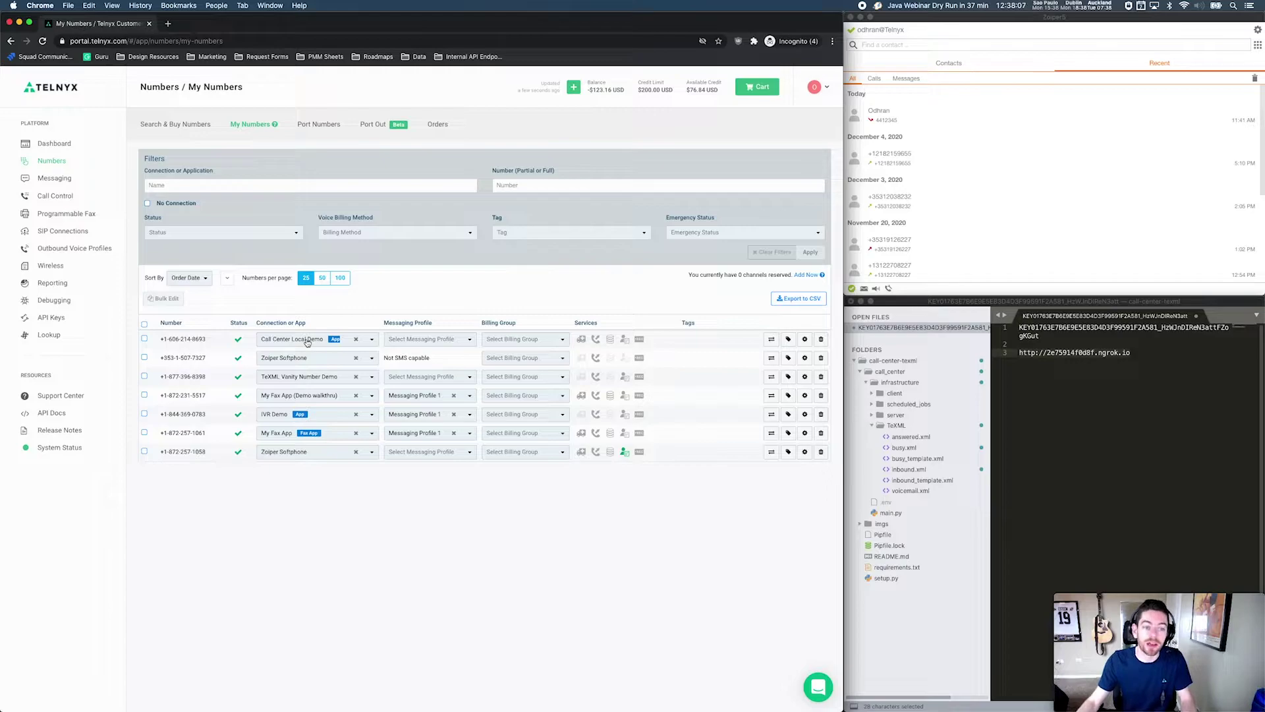
# Step: Open the basic options of the Zoiper Softphone SIP connection and choose Credentials as its connection type
pyautogui.click(63, 231)
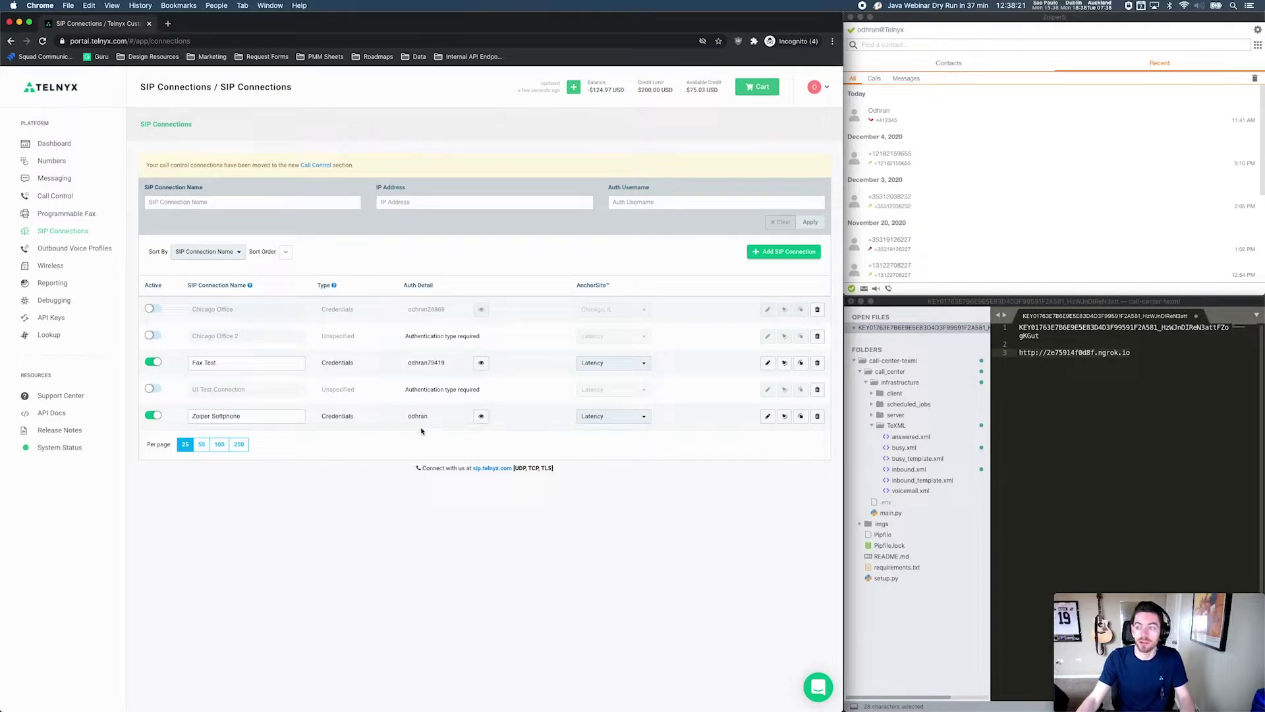
pyautogui.click(974, 27)
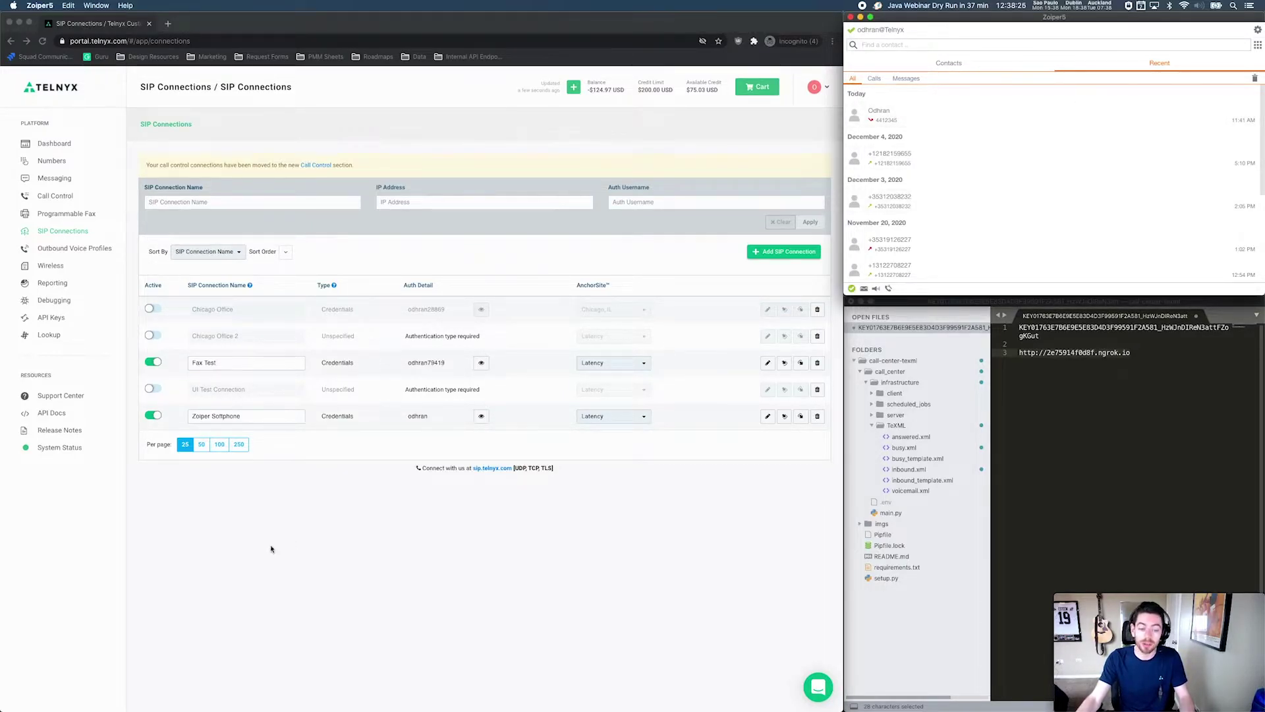
pyautogui.click(308, 425)
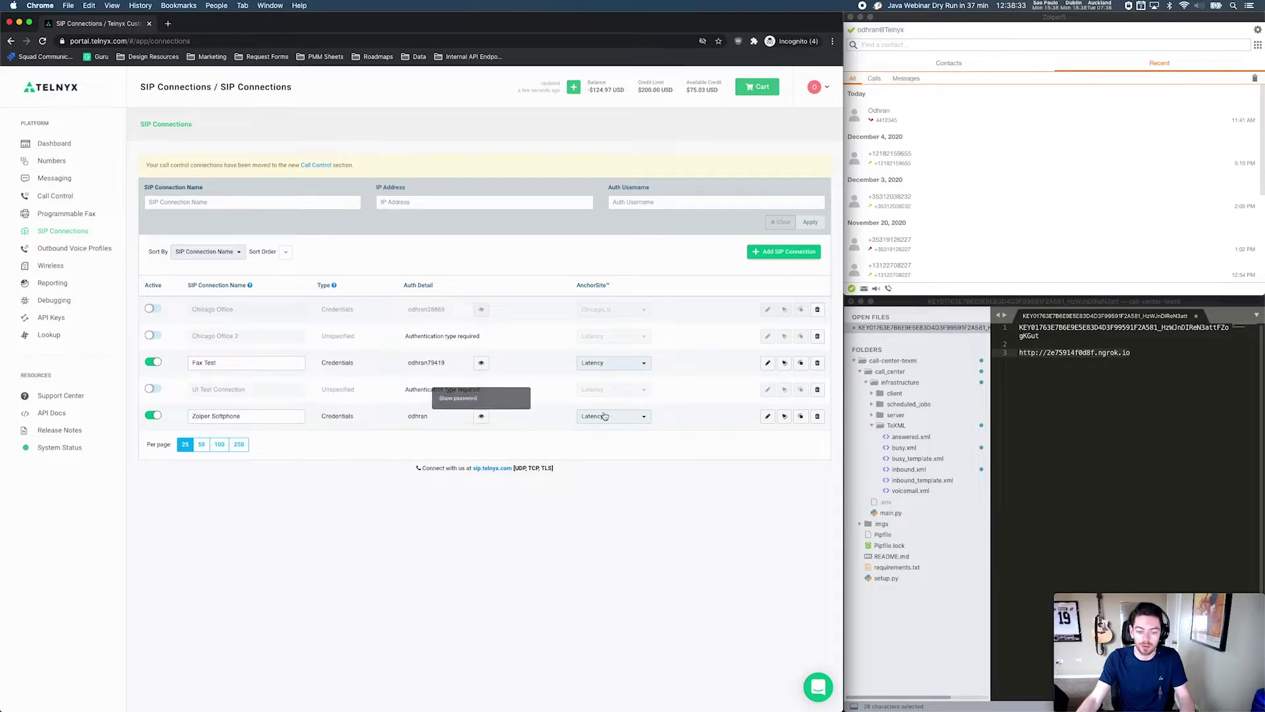
pyautogui.click(766, 418)
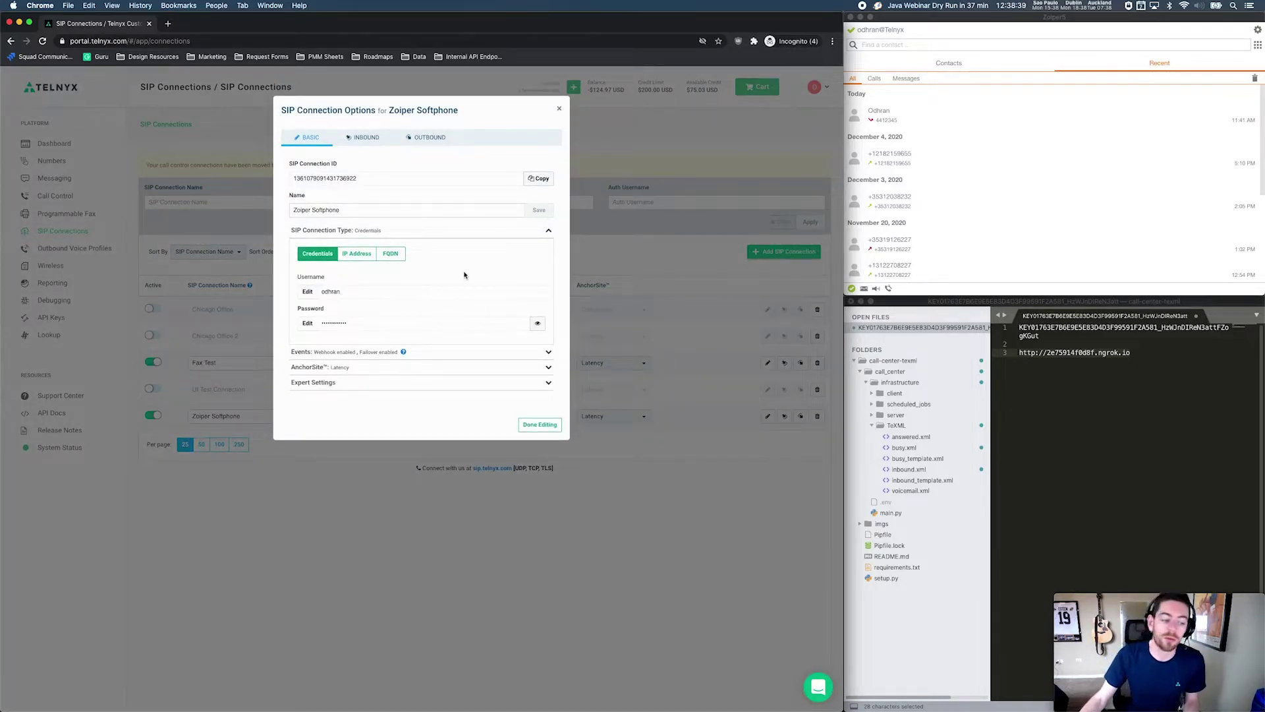
pyautogui.click(309, 254)
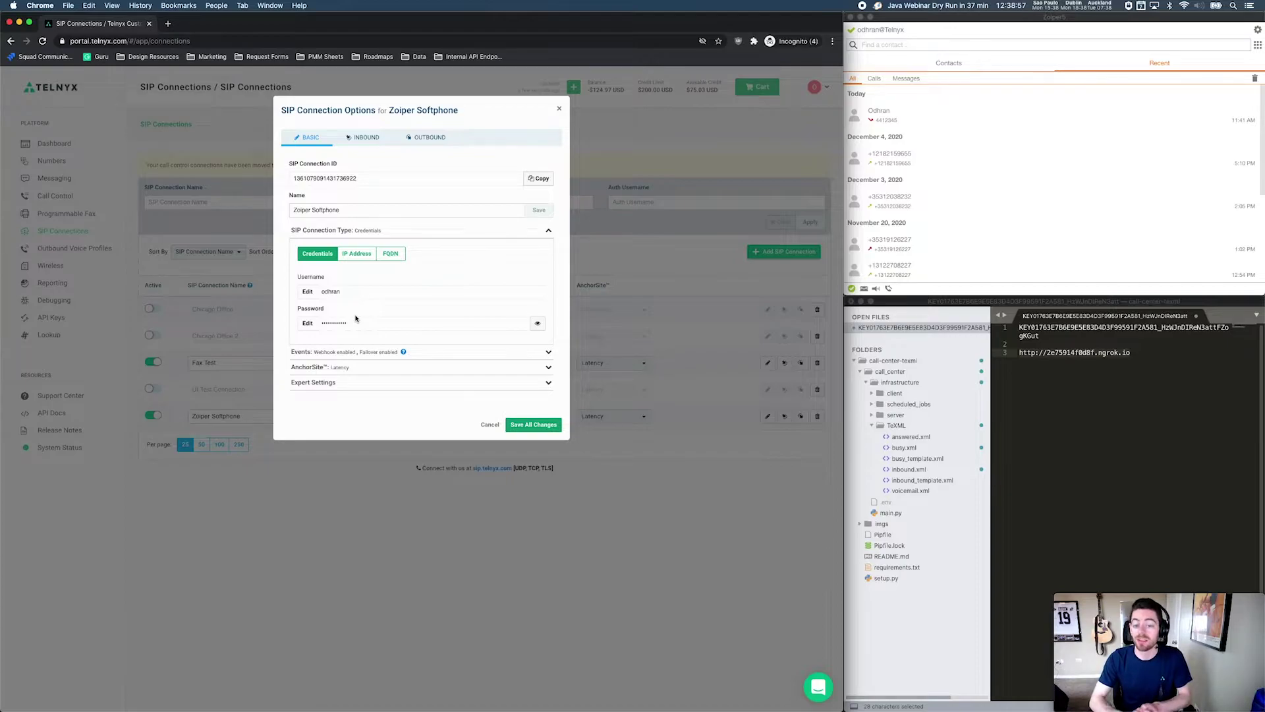
# Step: Set the connection's inbound Receive SIP URI Calls option to From anyone and save all changes
pyautogui.click(367, 137)
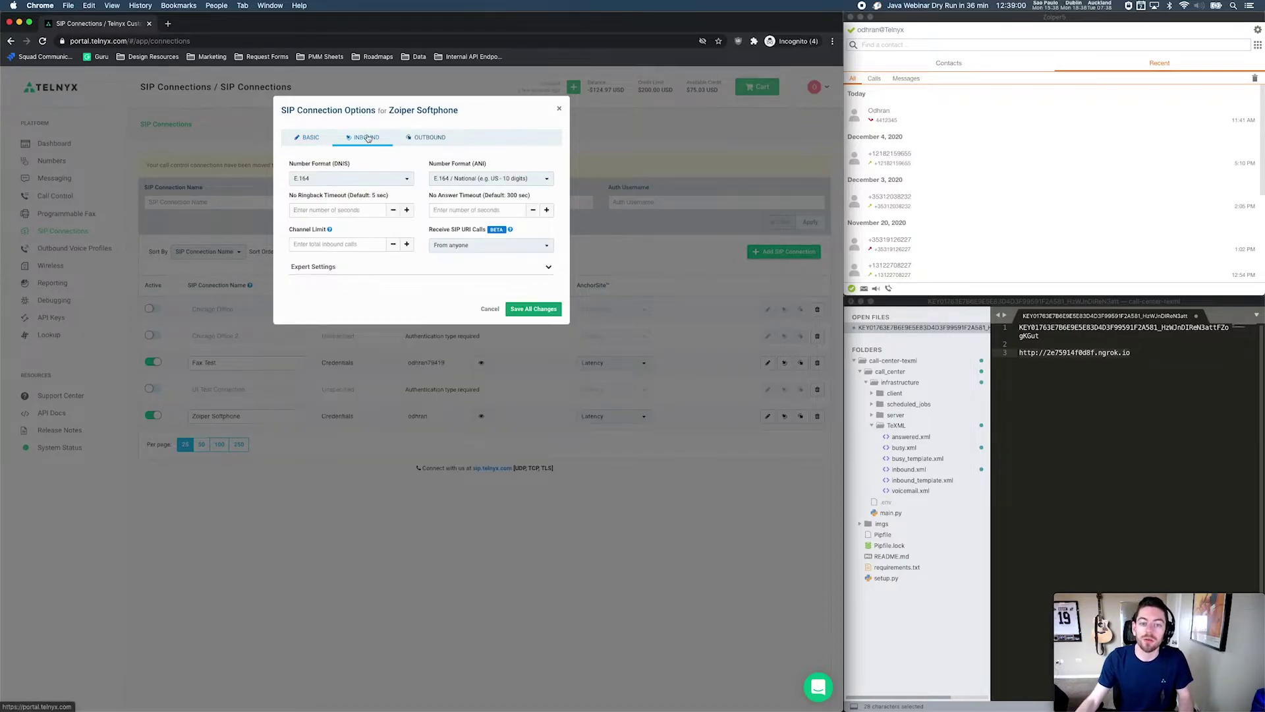
pyautogui.click(460, 245)
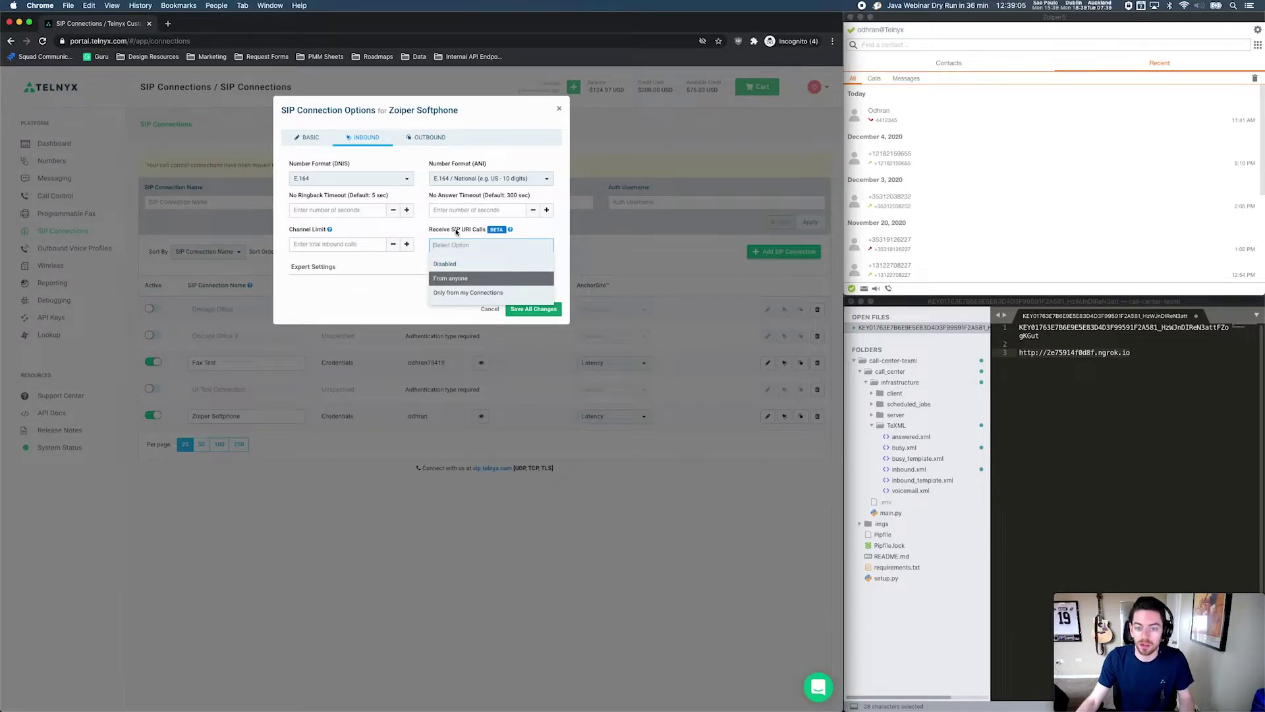
pyautogui.click(454, 280)
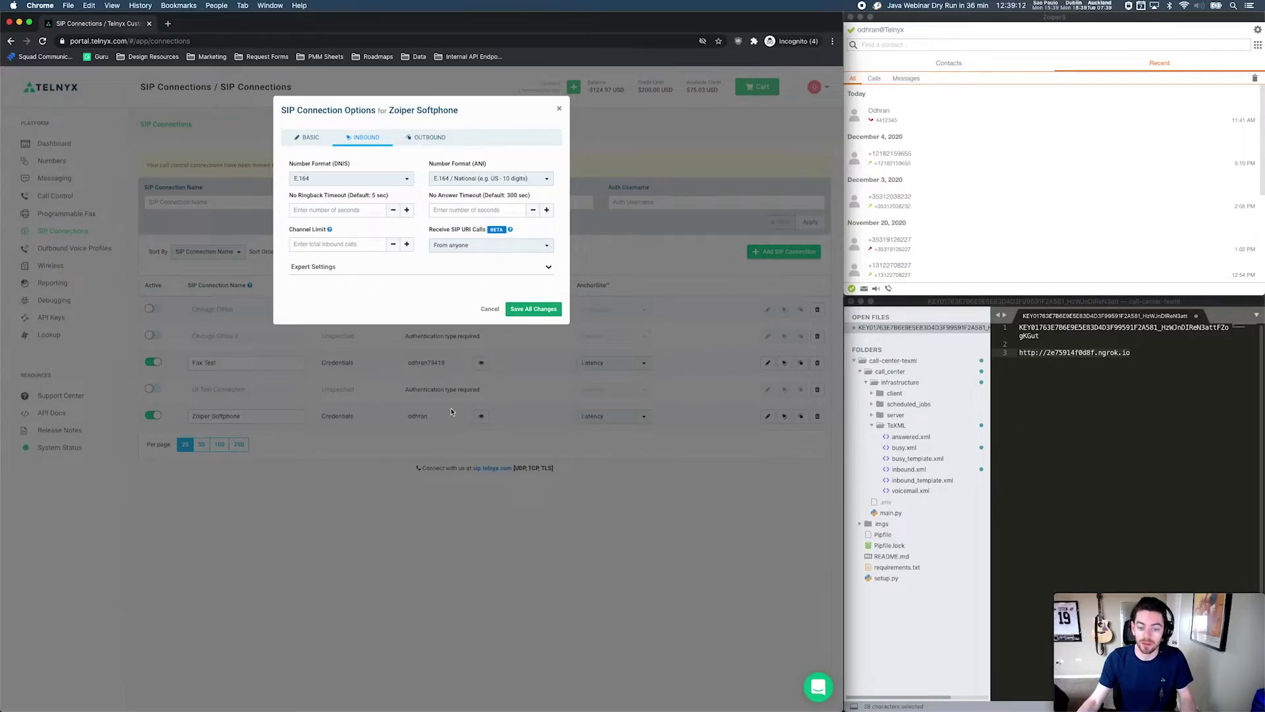
pyautogui.click(537, 310)
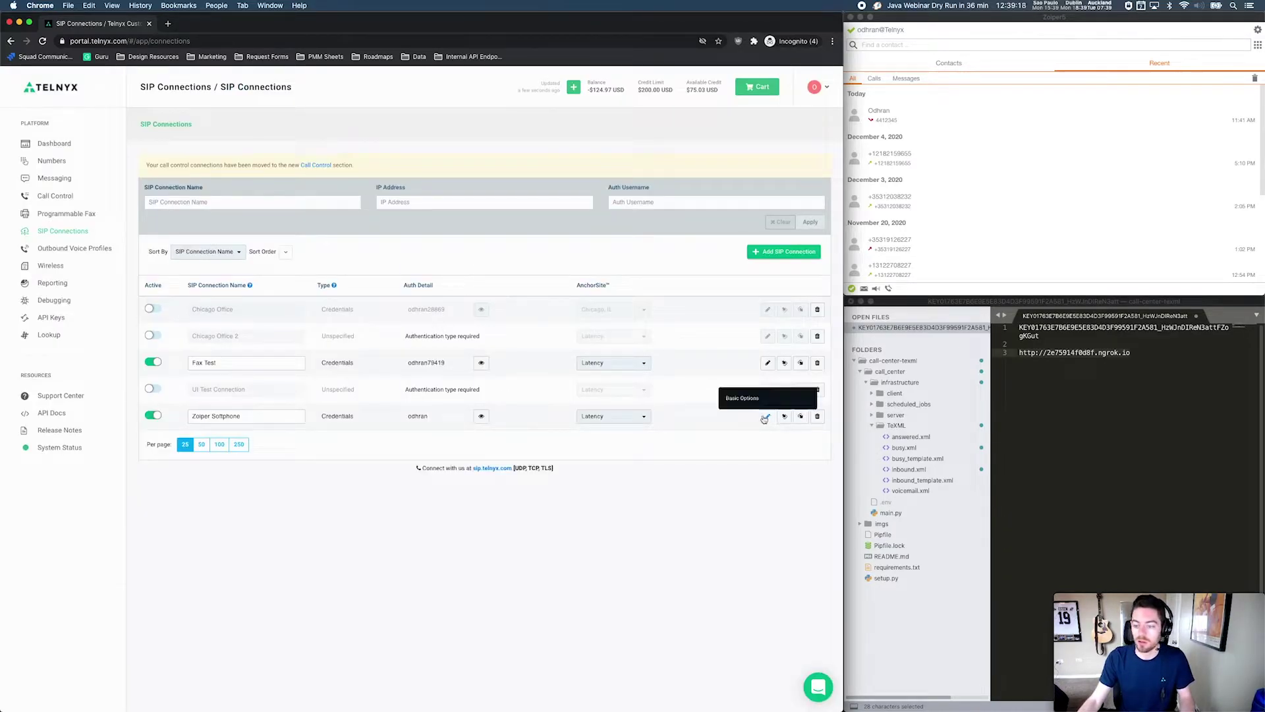
pyautogui.click(765, 418)
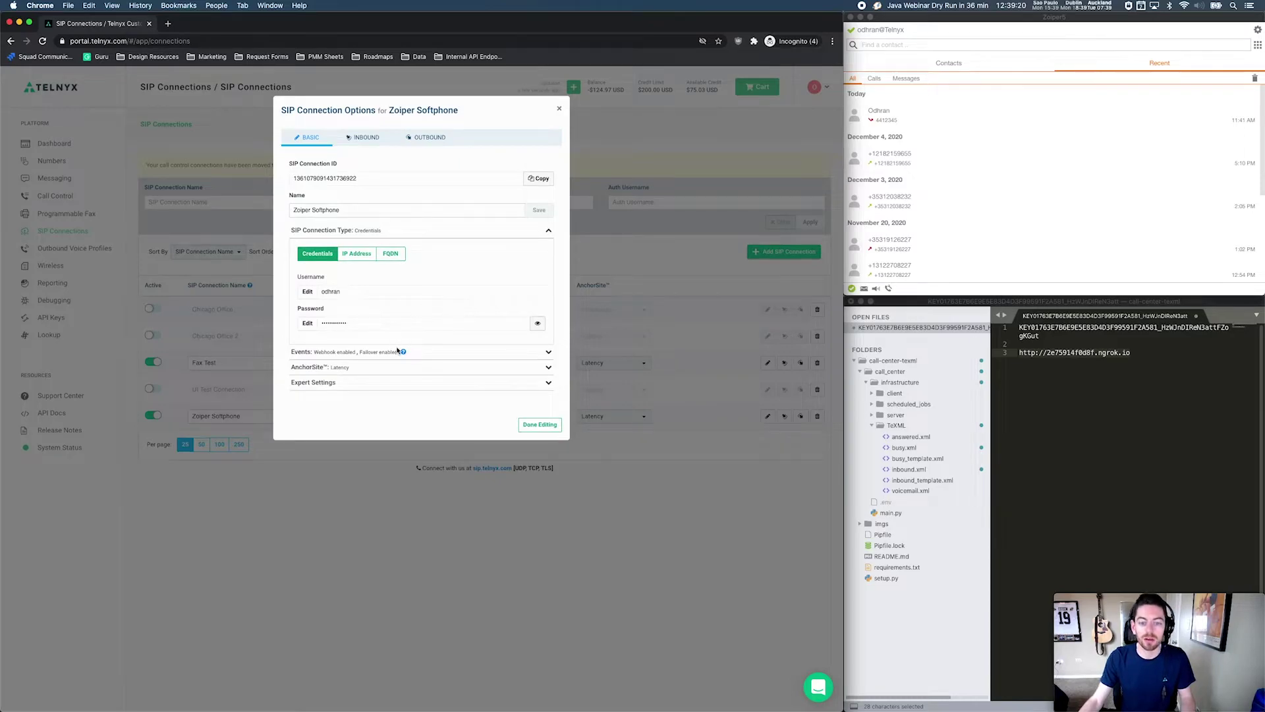
pyautogui.click(550, 354)
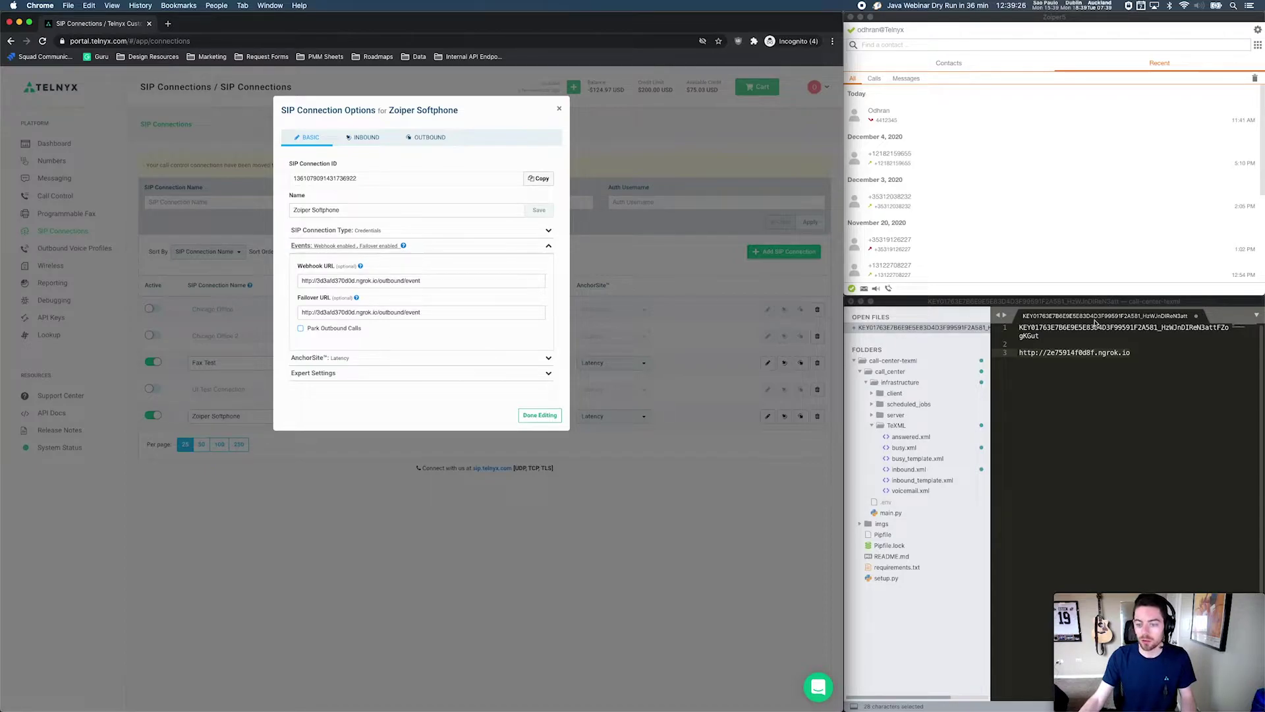
pyautogui.rightClick(1106, 355)
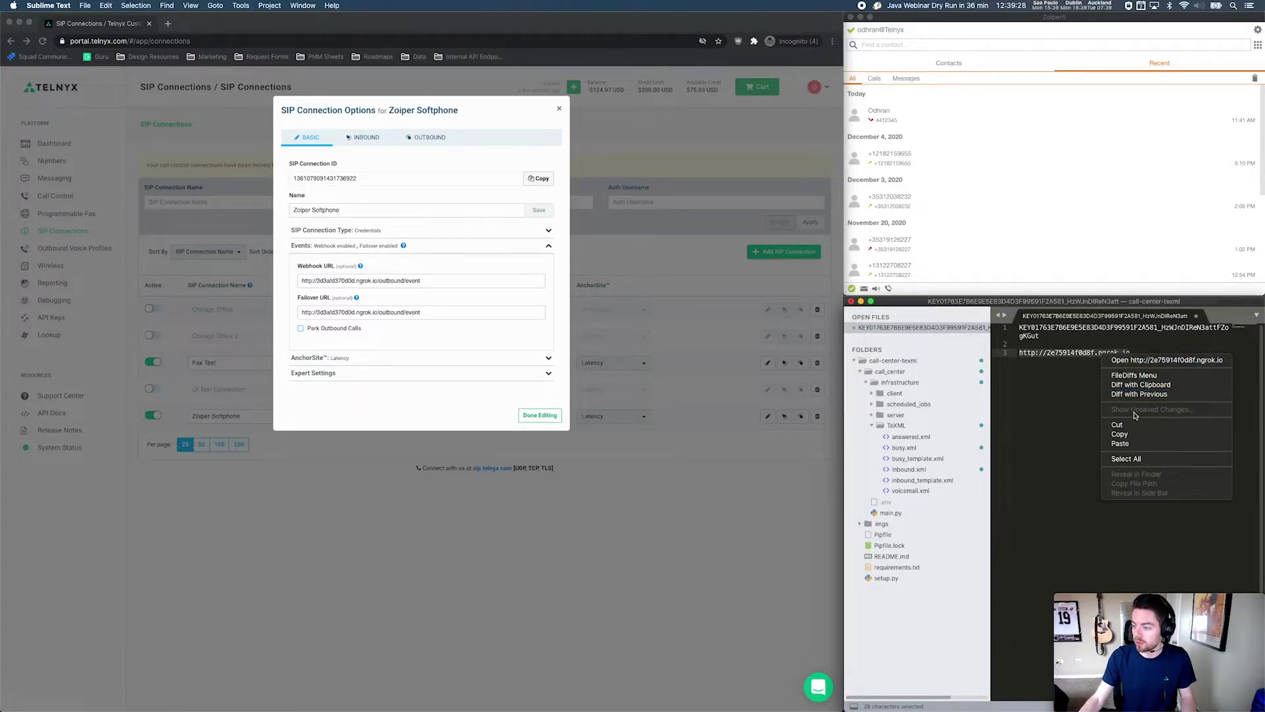
pyautogui.click(1119, 434)
pyautogui.click(441, 276)
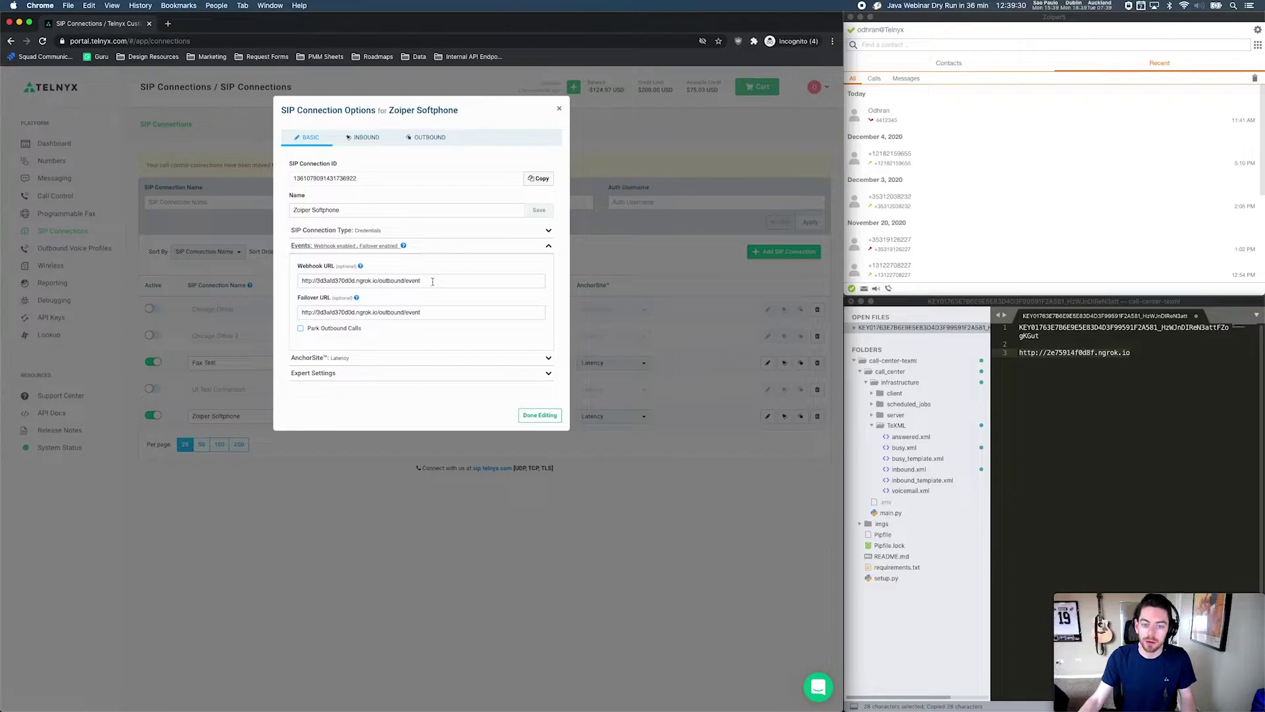
pyautogui.moveTo(375, 280); pyautogui.dragTo(281, 283)
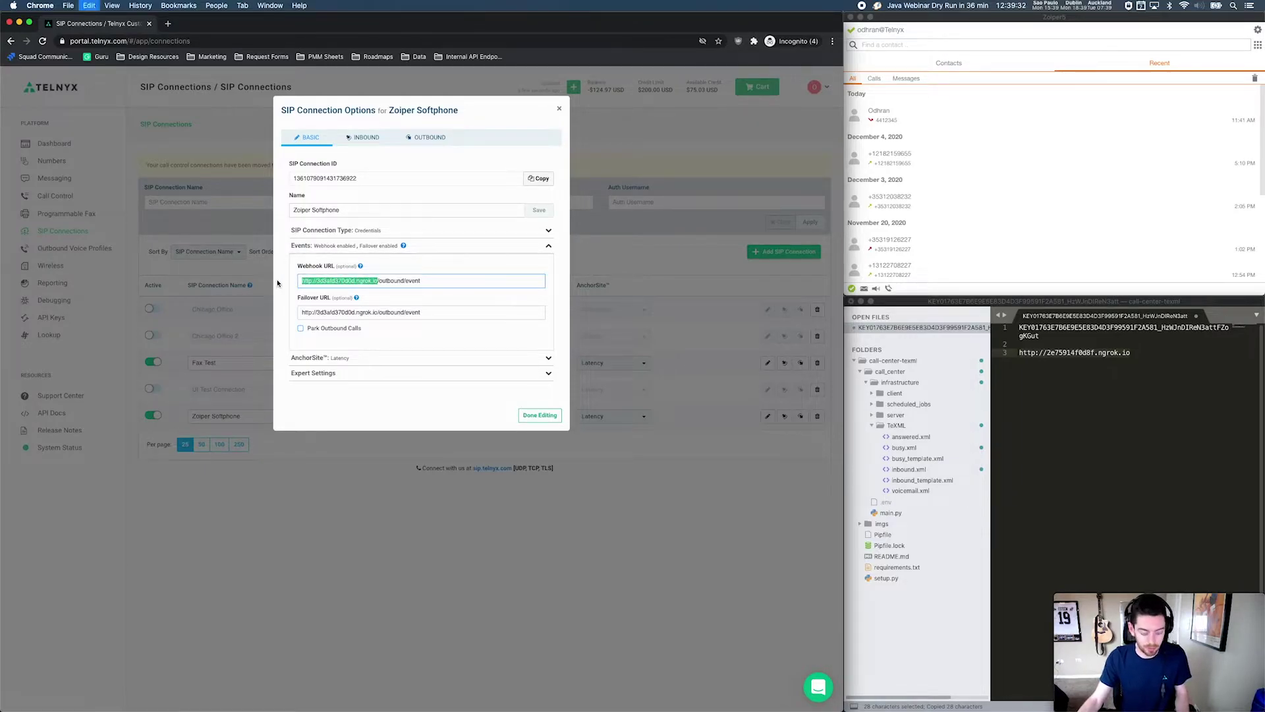
pyautogui.press('super+v')
pyautogui.moveTo(420, 281); pyautogui.dragTo(379, 282)
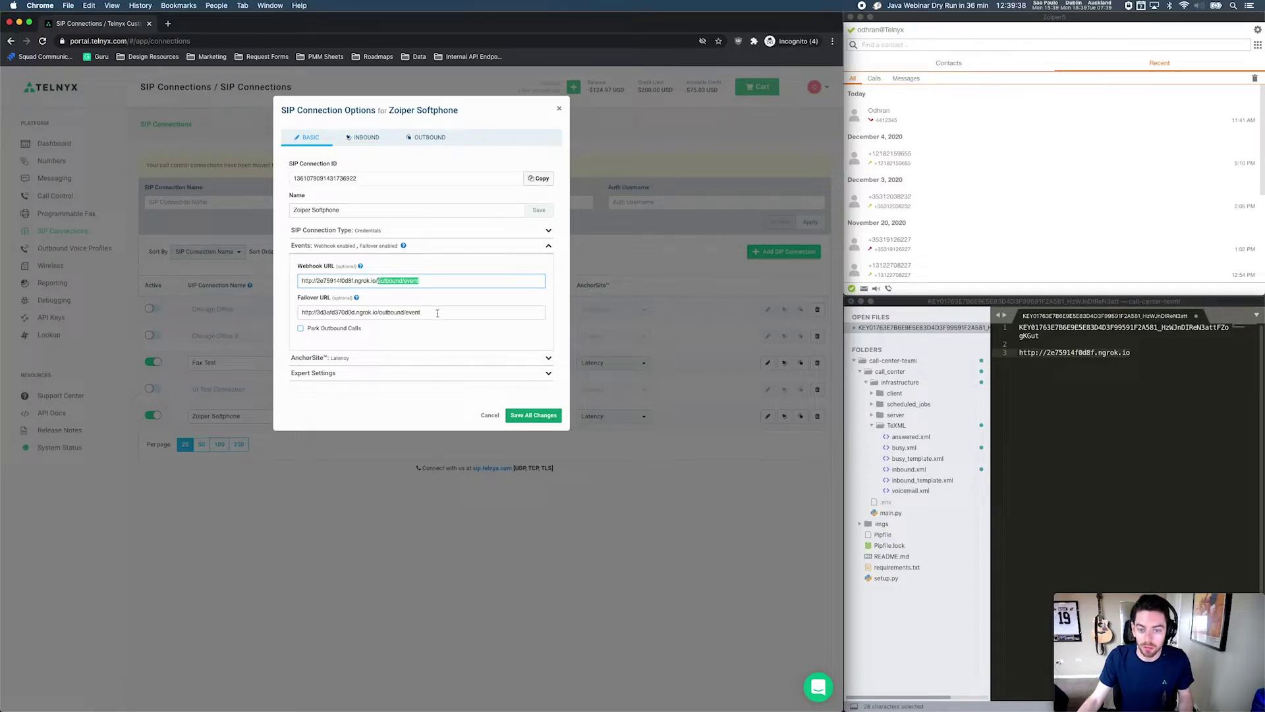
pyautogui.moveTo(436, 313); pyautogui.dragTo(263, 313)
pyautogui.press('super+v')
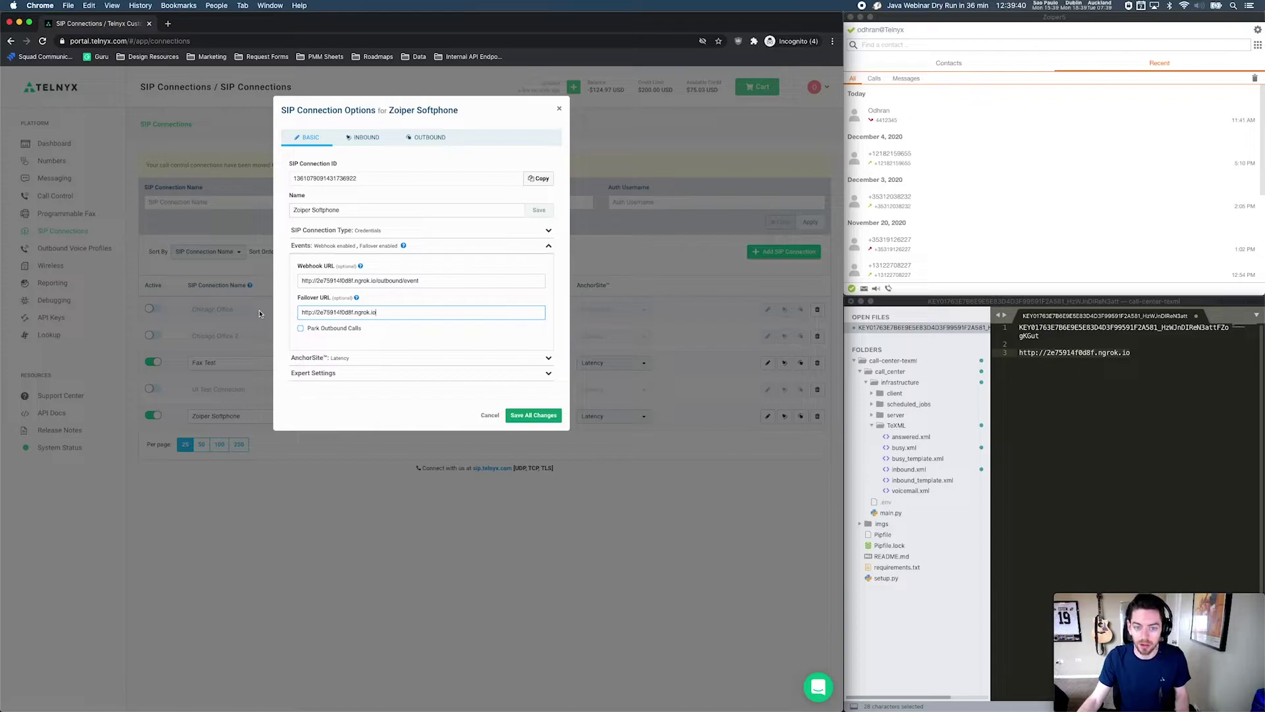
pyautogui.write('/outbound/event')
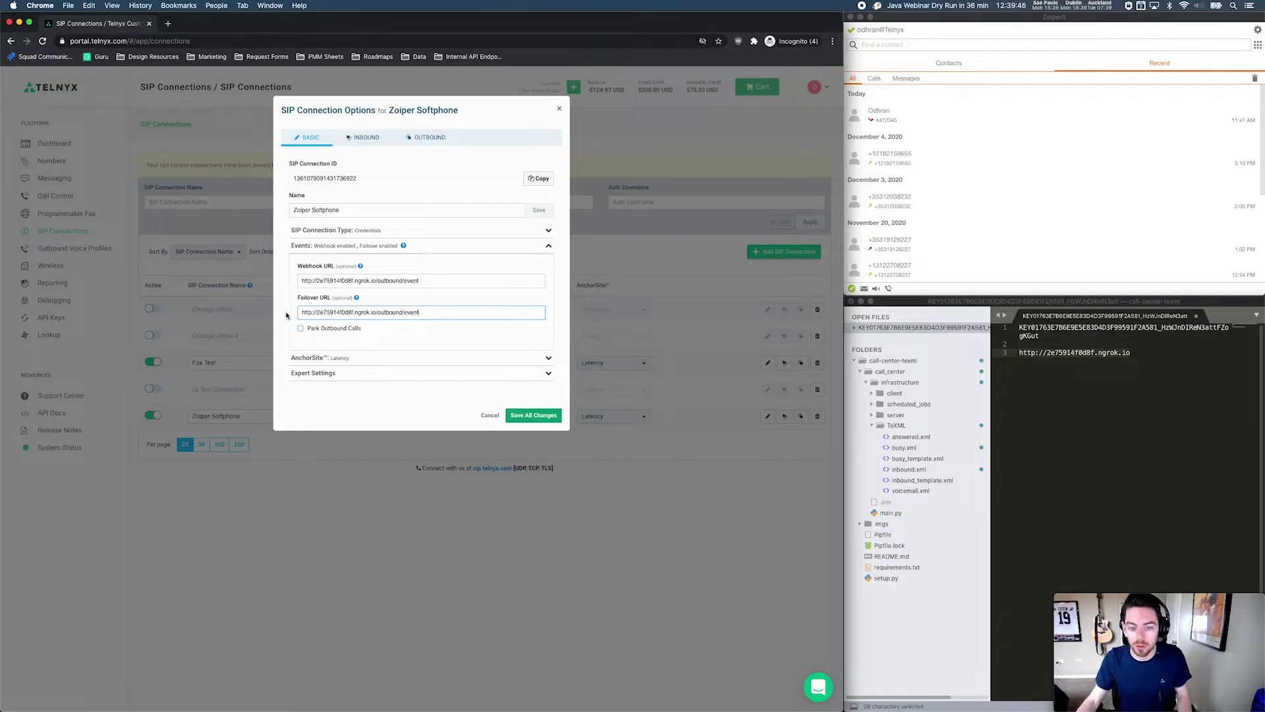
pyautogui.click(531, 415)
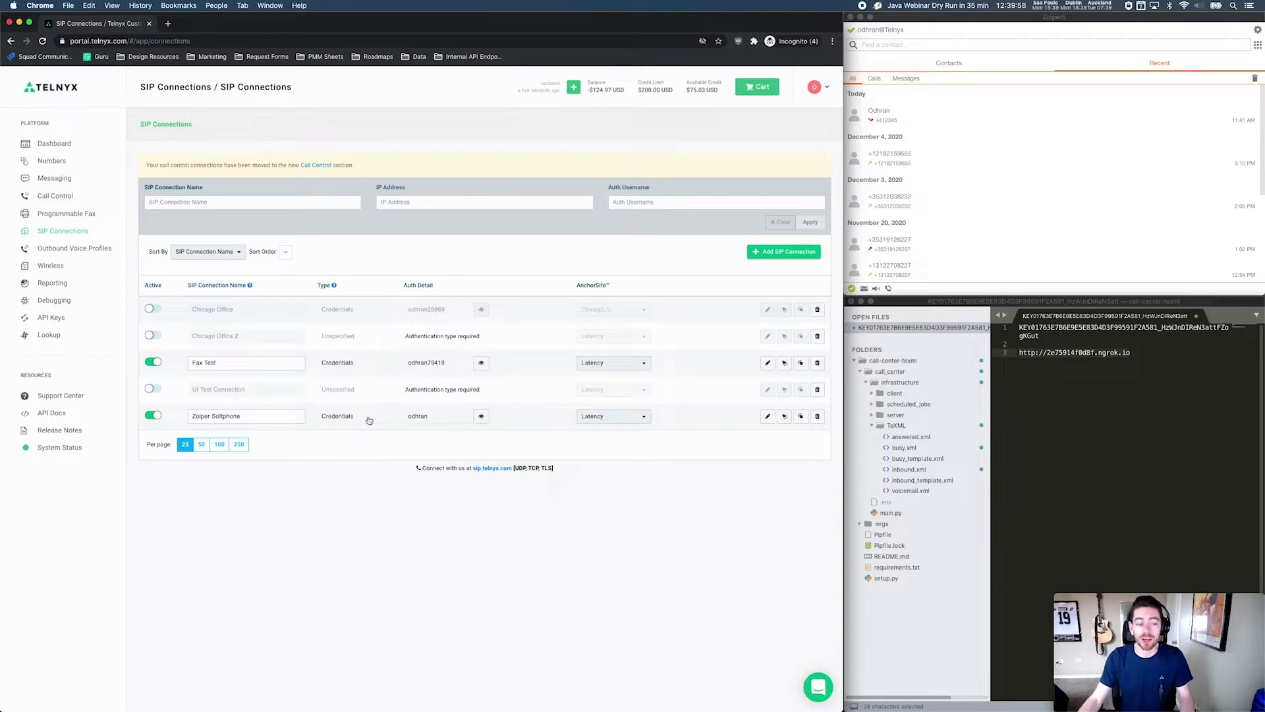
# Step: Create a new outbound voice profile named "Call Center Local Outbound"
pyautogui.click(56, 249)
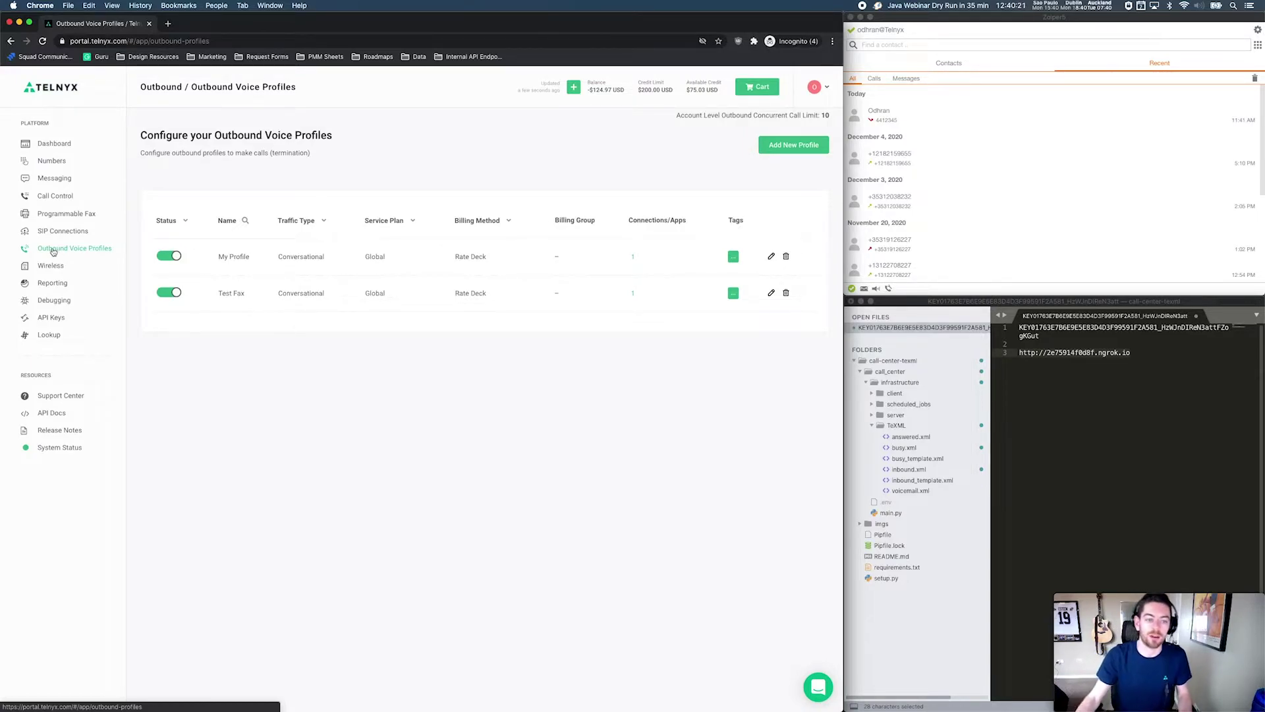
pyautogui.click(775, 146)
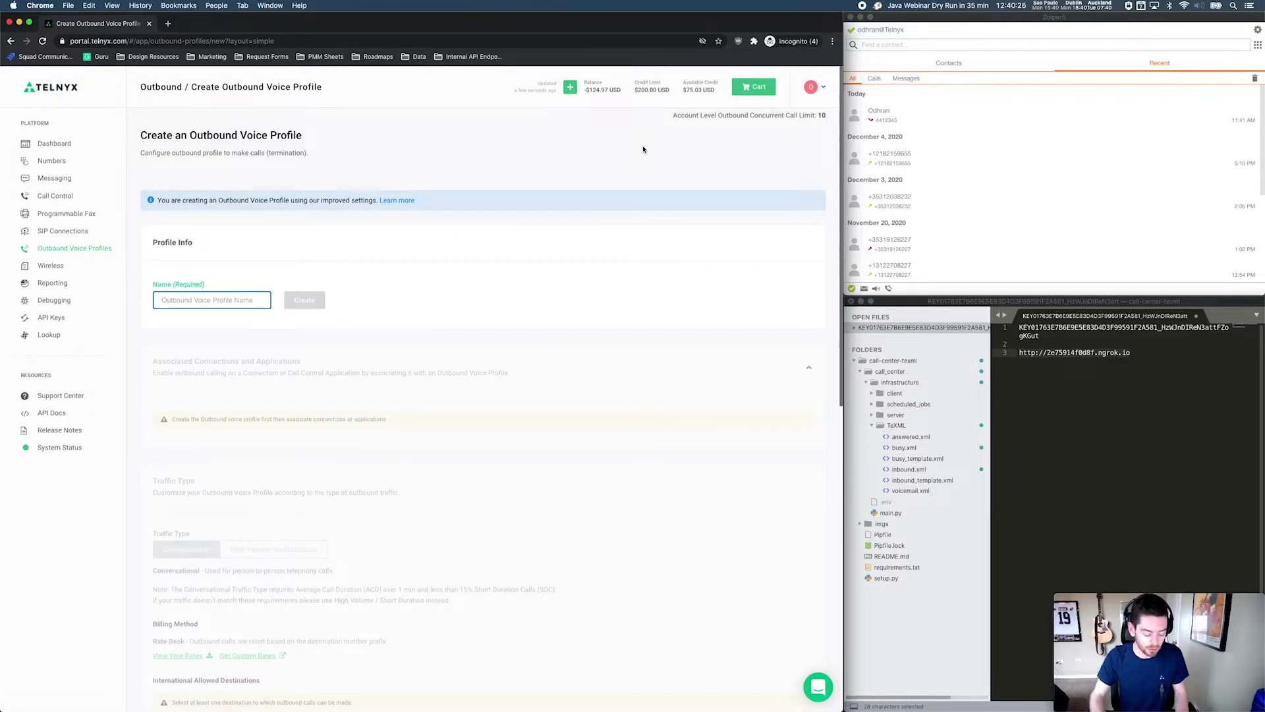
pyautogui.write('Call Center')
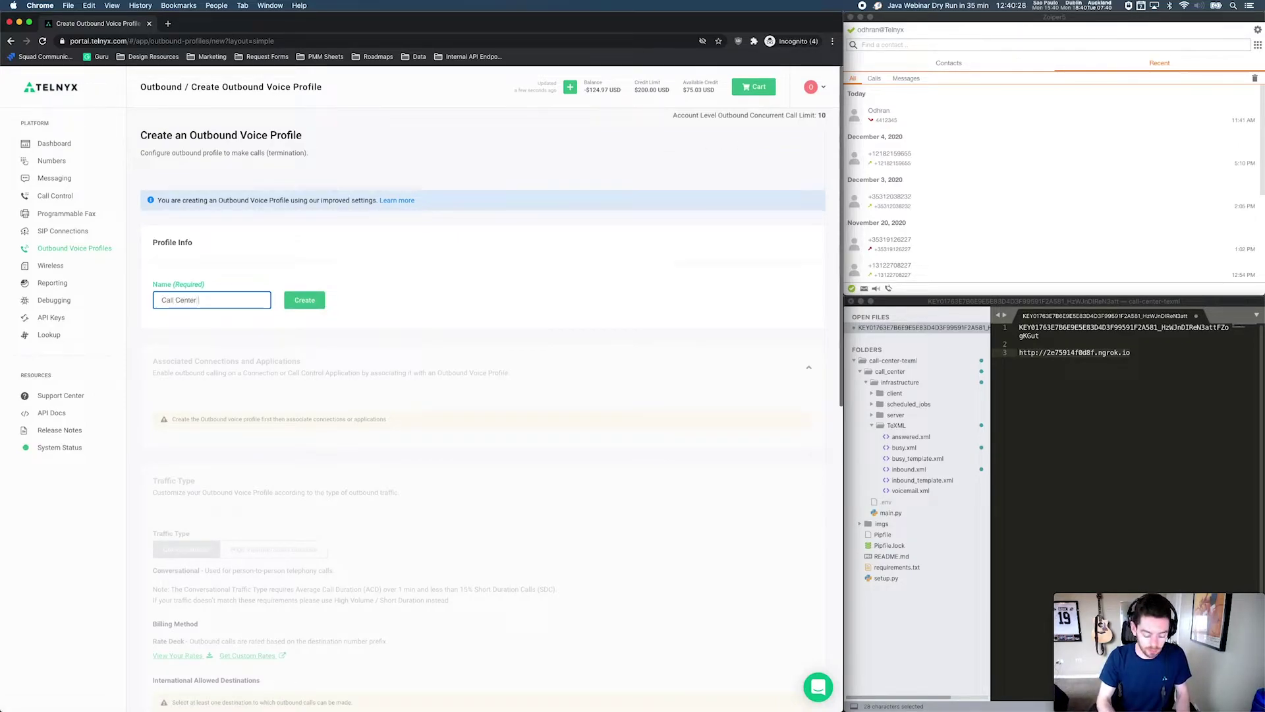
pyautogui.write(' Local Outbound')
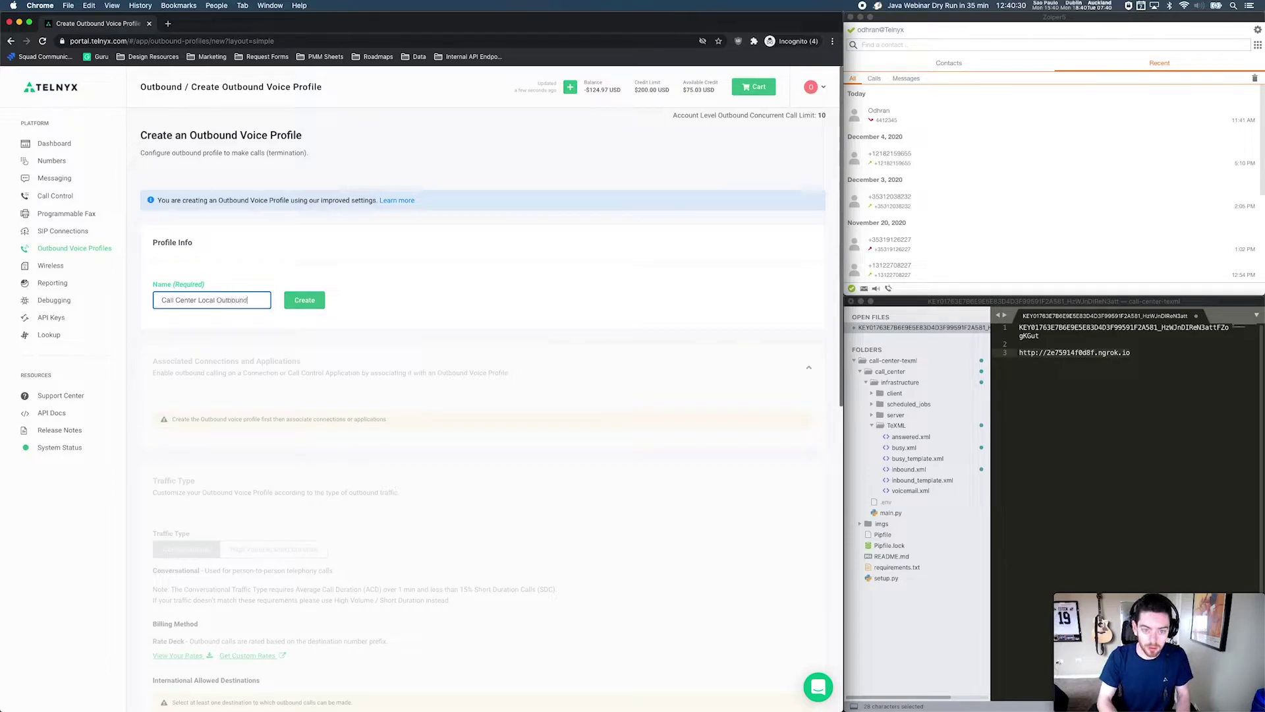
pyautogui.click(312, 300)
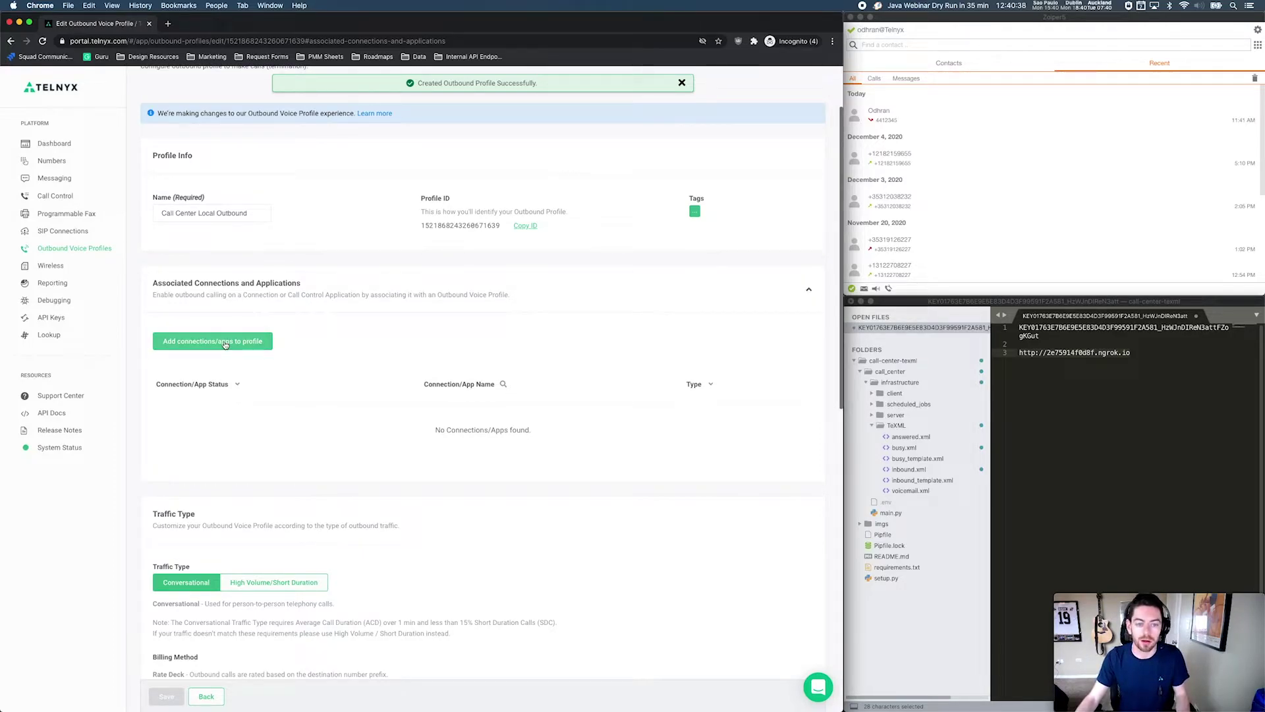
# Step: Add the Zoiper Softphone connection to the Call Center Local Outbound profile
pyautogui.click(225, 343)
pyautogui.click(163, 418)
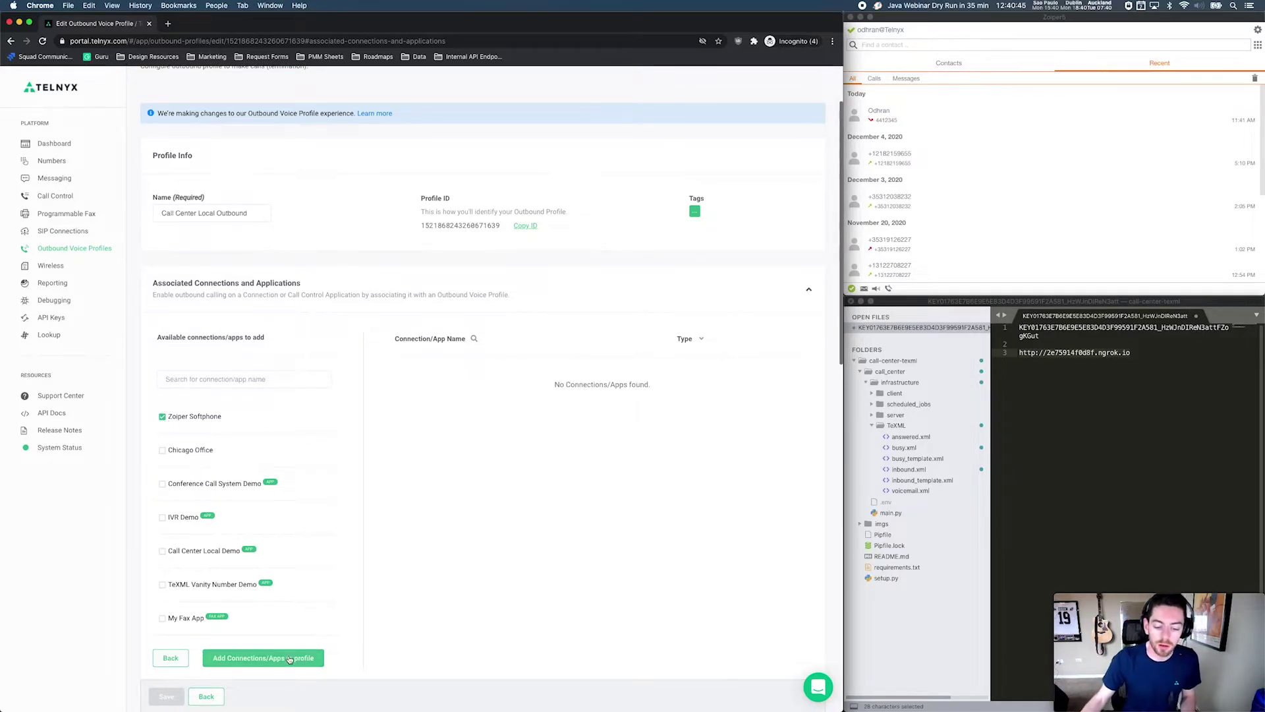
pyautogui.click(289, 658)
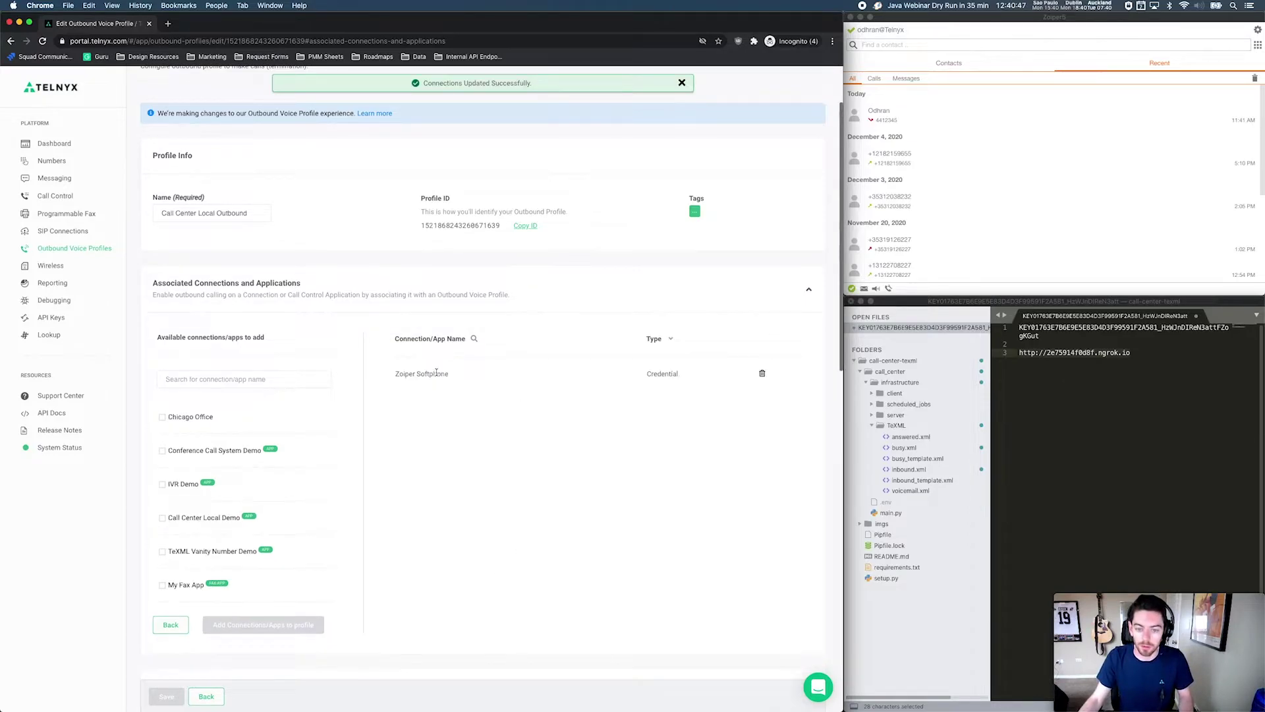
# Step: Review the outbound profile's connections, traffic type and international allowed destinations, and return to the profile list
pyautogui.scroll(-7, 461, 359)
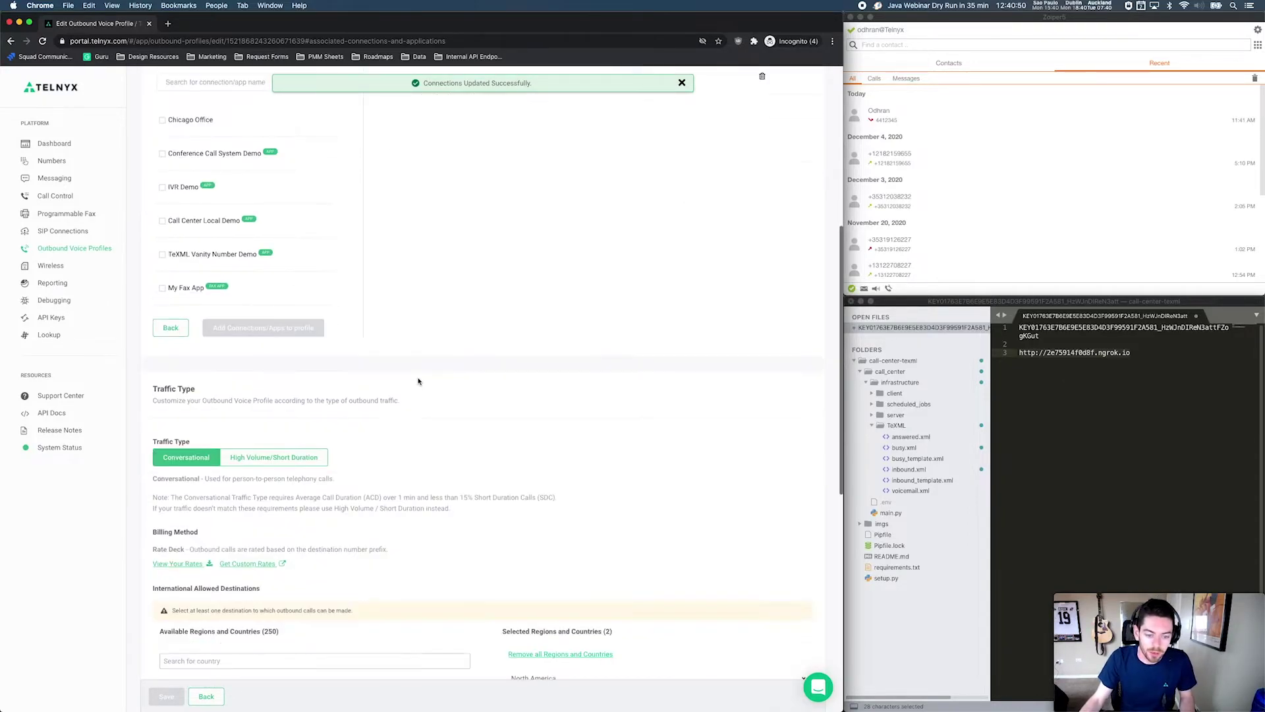
pyautogui.scroll(5, 438, 333)
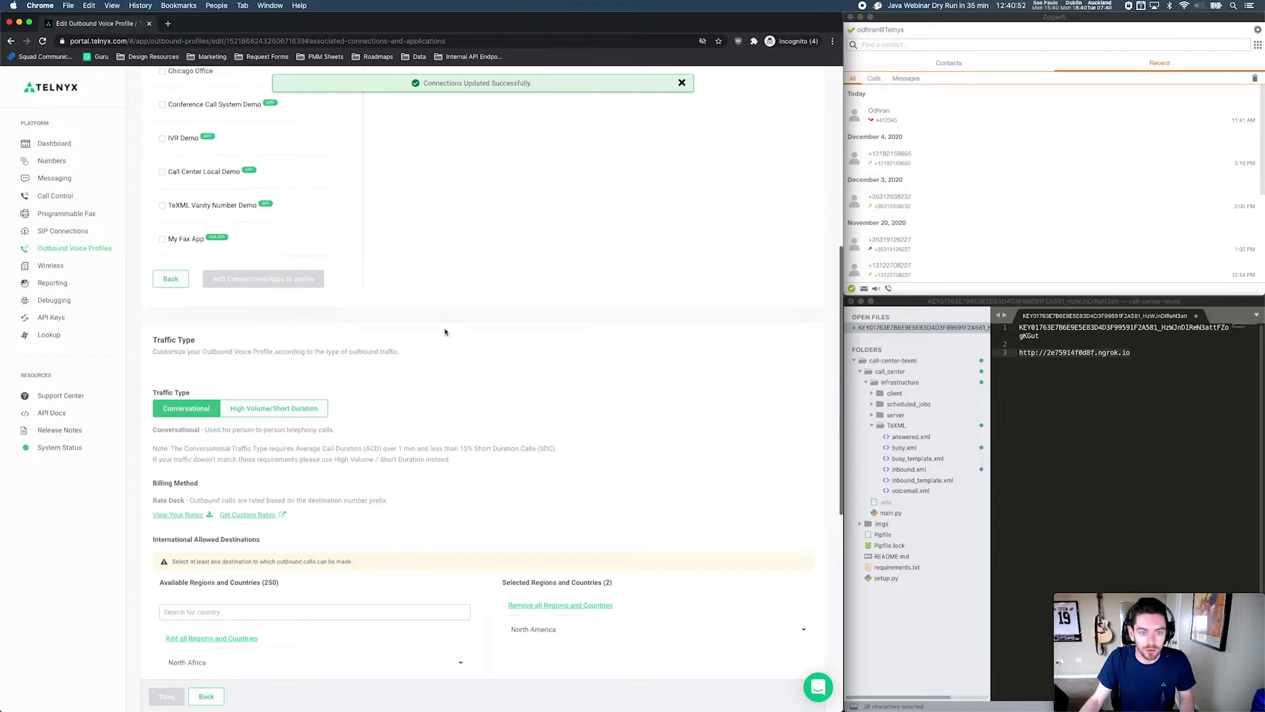
pyautogui.scroll(-5, 445, 331)
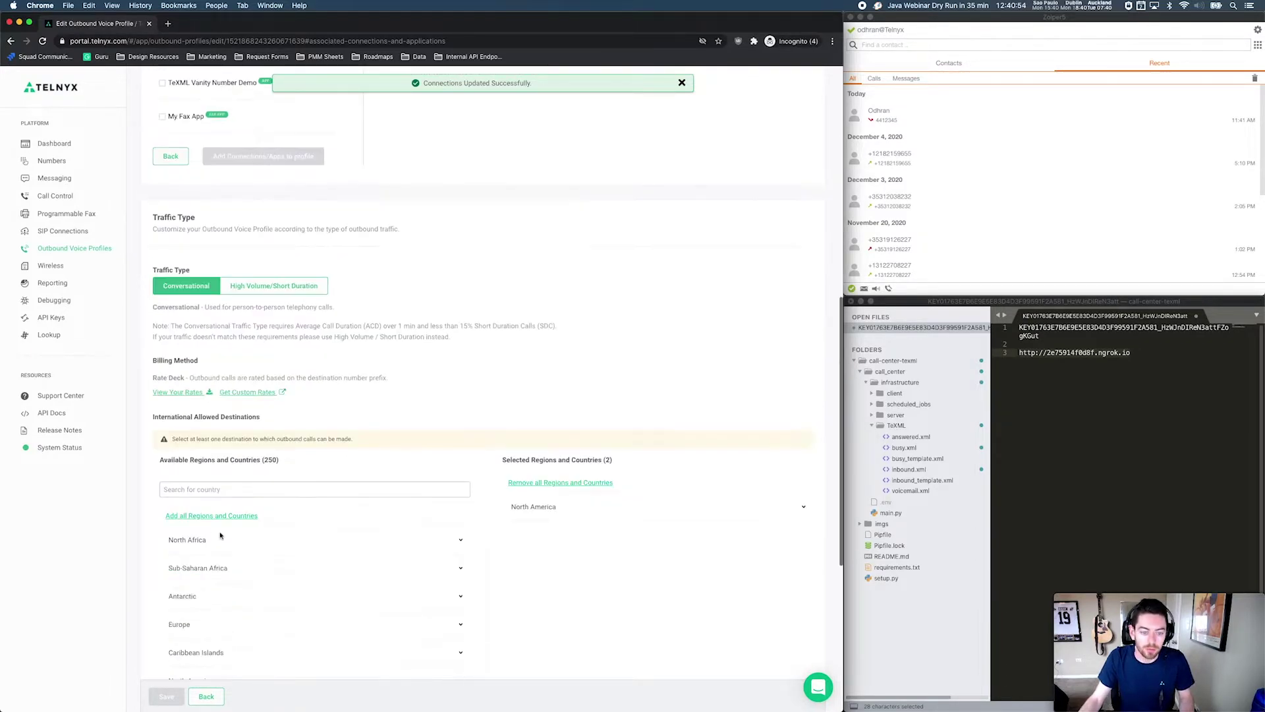
pyautogui.moveTo(539, 512)
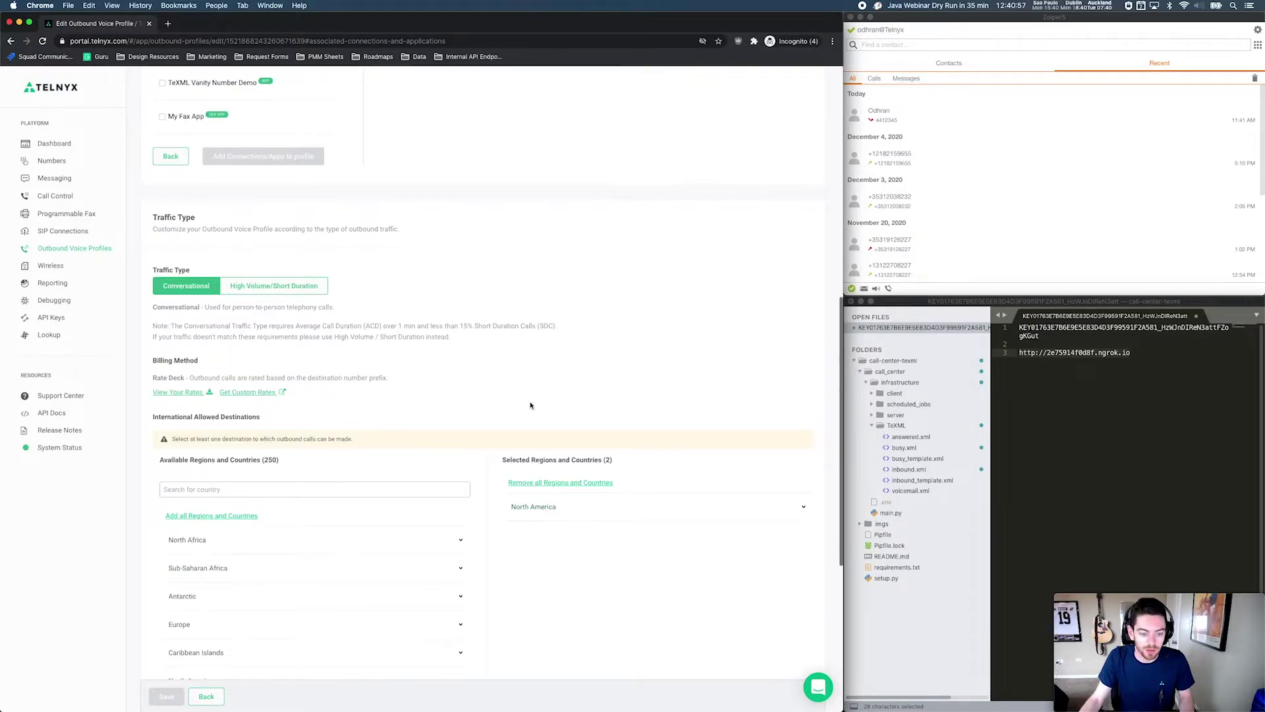
pyautogui.scroll(4, 473, 346)
pyautogui.scroll(5, 471, 347)
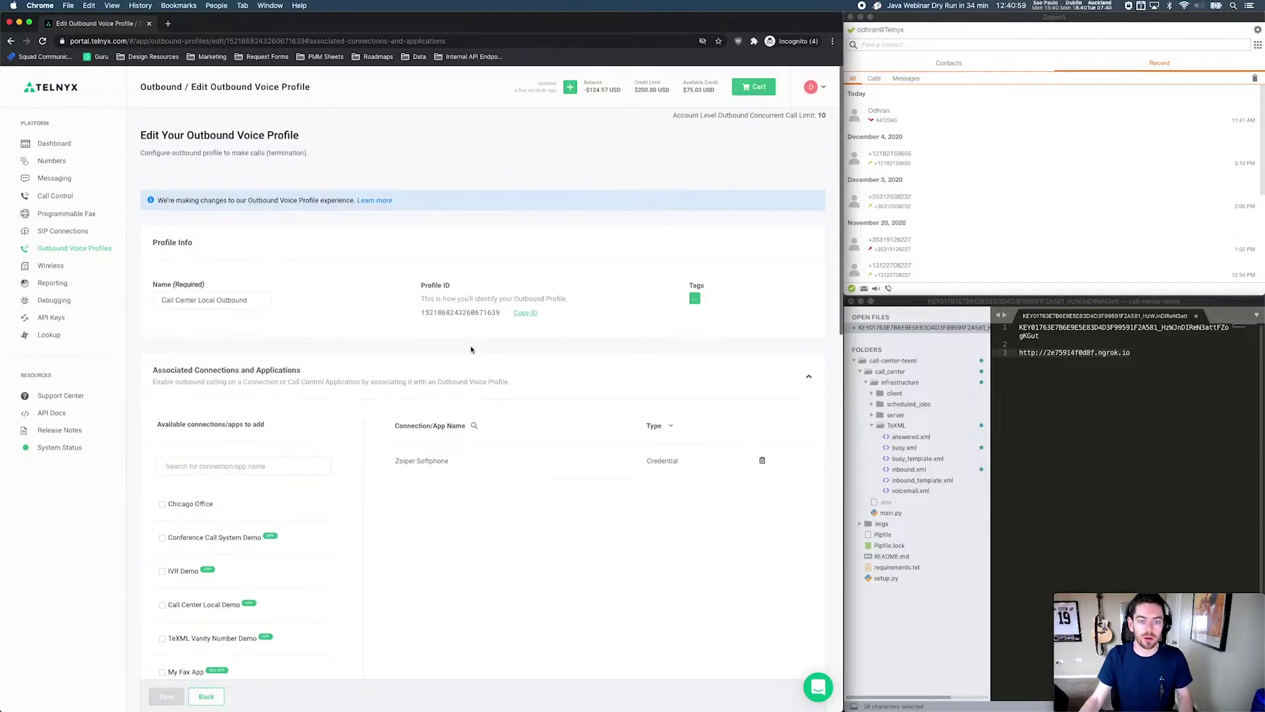
pyautogui.scroll(-12, 325, 347)
pyautogui.scroll(-2, 325, 348)
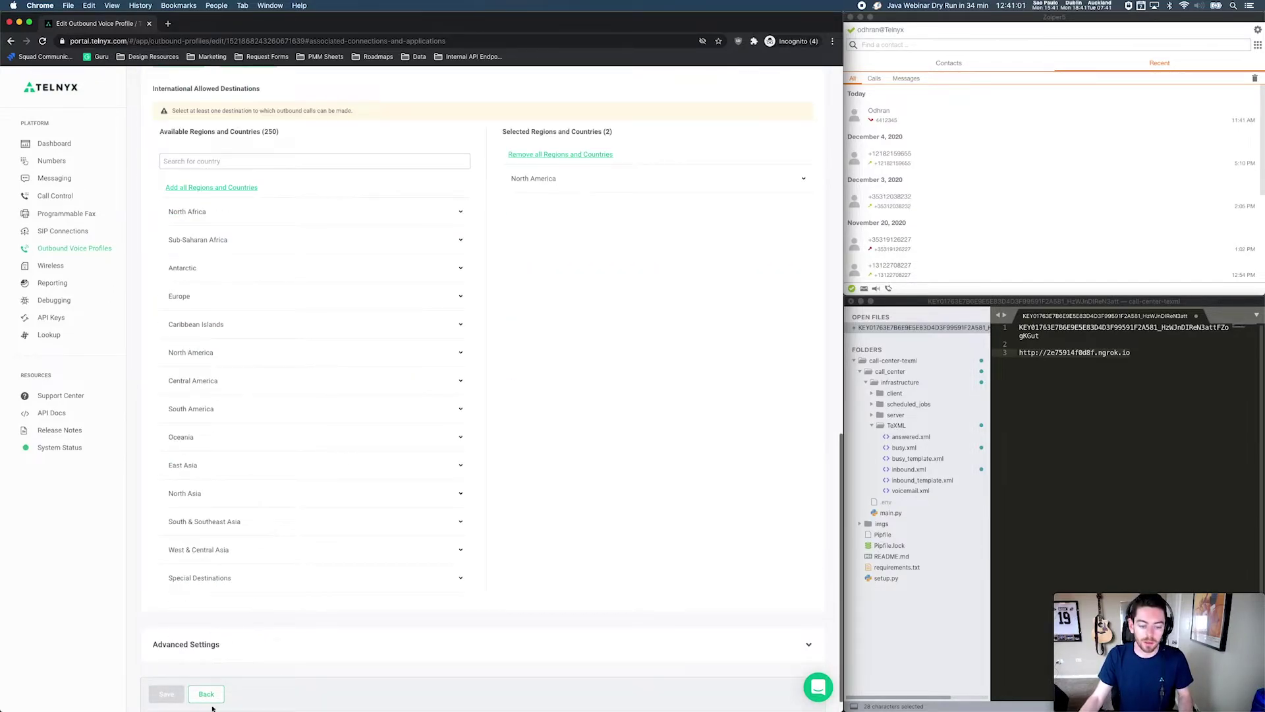
pyautogui.click(205, 694)
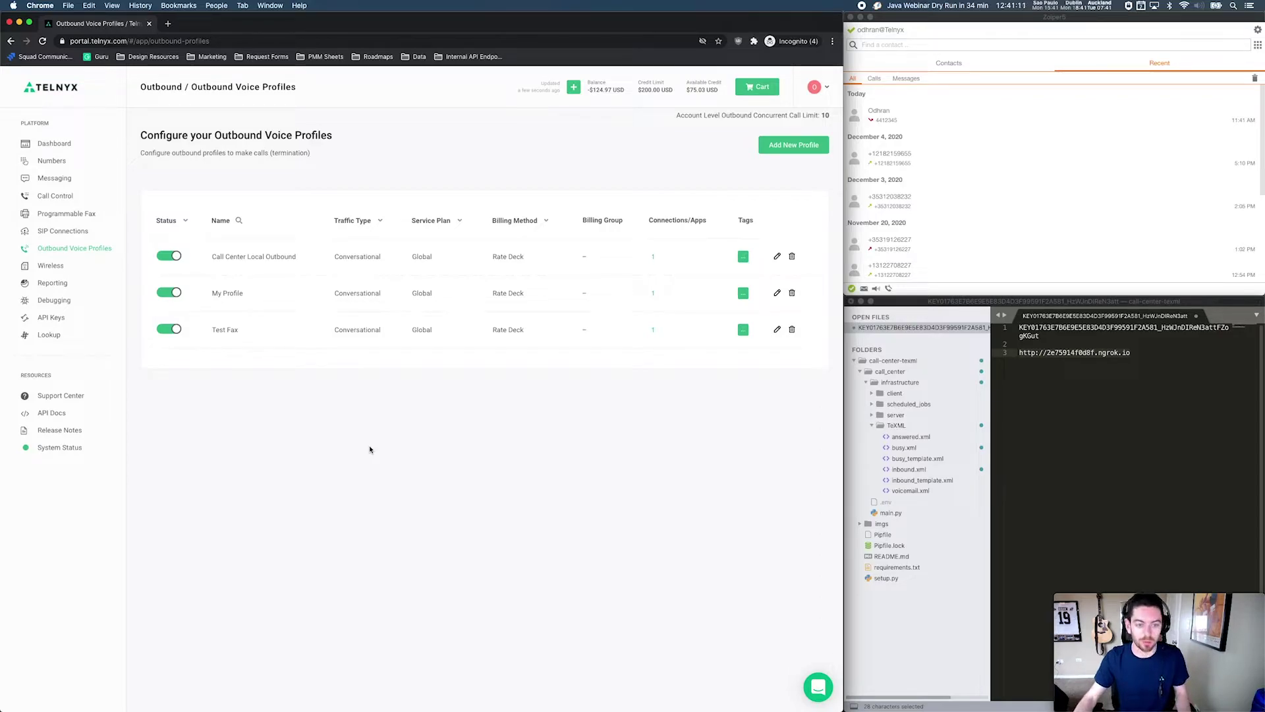
# Step: Switch to the terminal session in the call-center-texml project folder and list its files with ls
pyautogui.press('super+Tab')
pyautogui.press('super+Tab')
pyautogui.press('super+Tab')
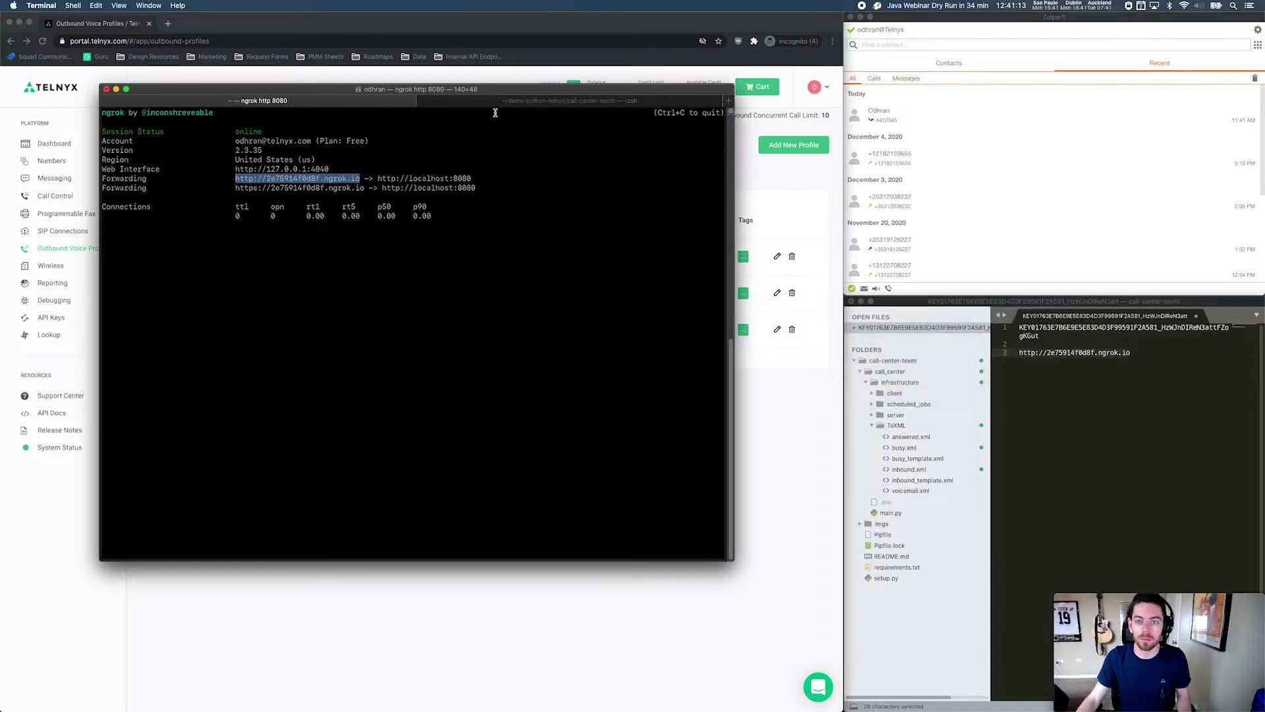
pyautogui.click(499, 102)
pyautogui.write('ls')
pyautogui.press('Return')
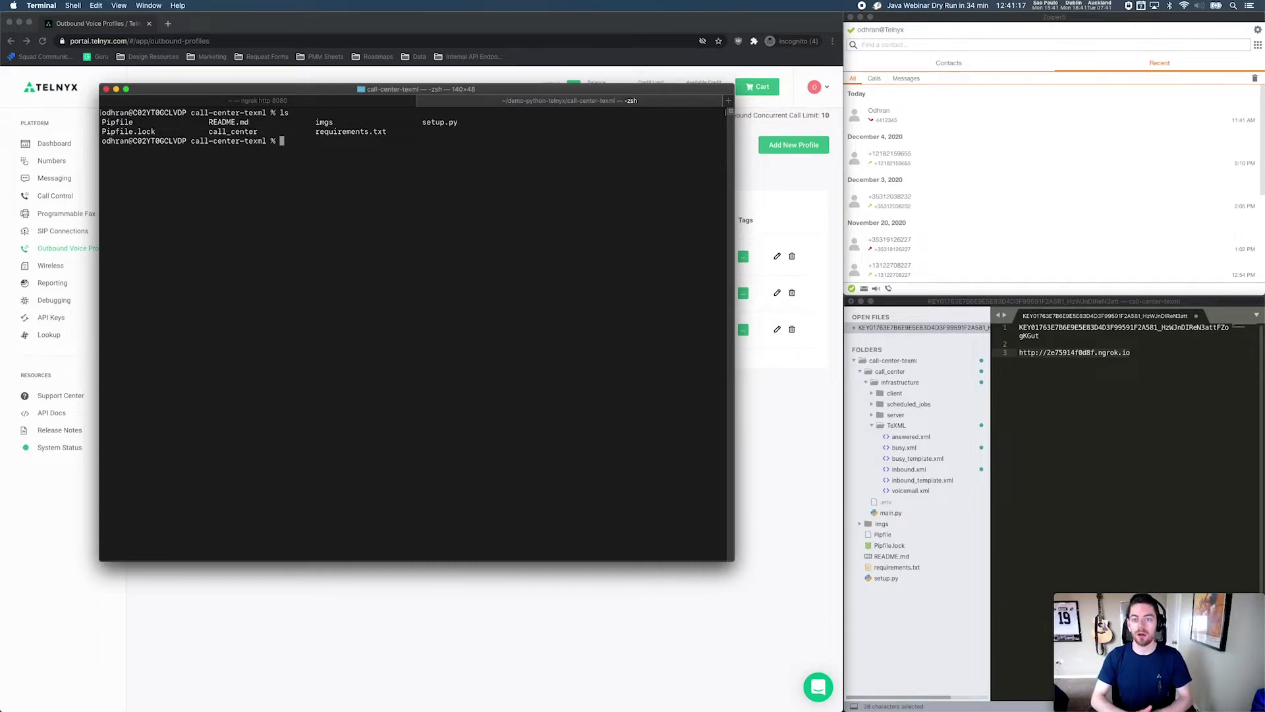
# Step: Run setup.py with python3 in the call-center-texml project folder
pyautogui.write('python')
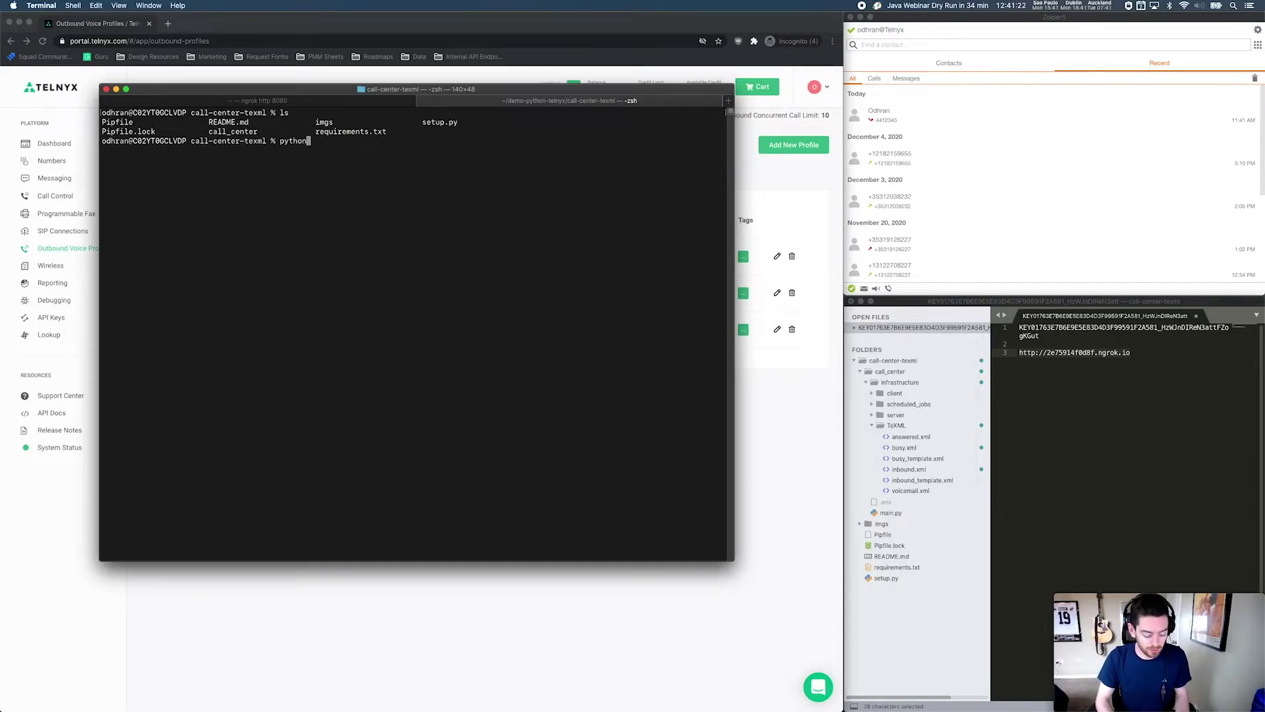
pyautogui.write('3 setup.py')
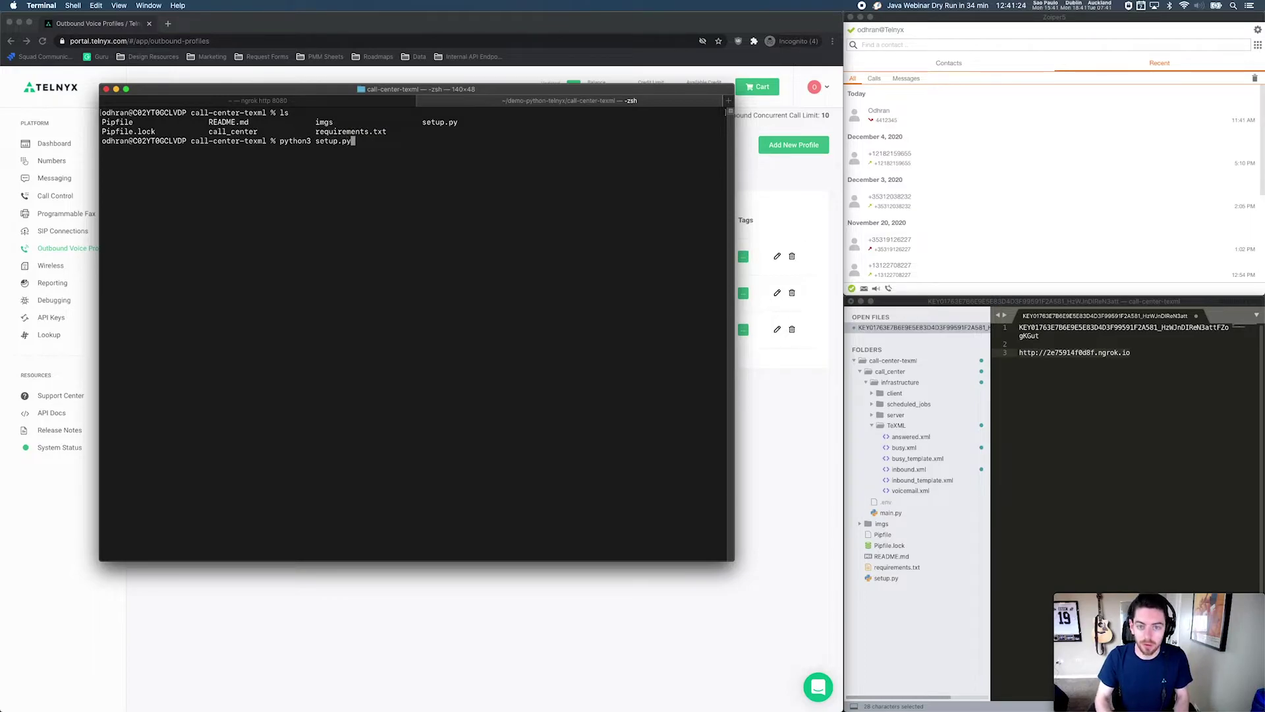
pyautogui.press('Return')
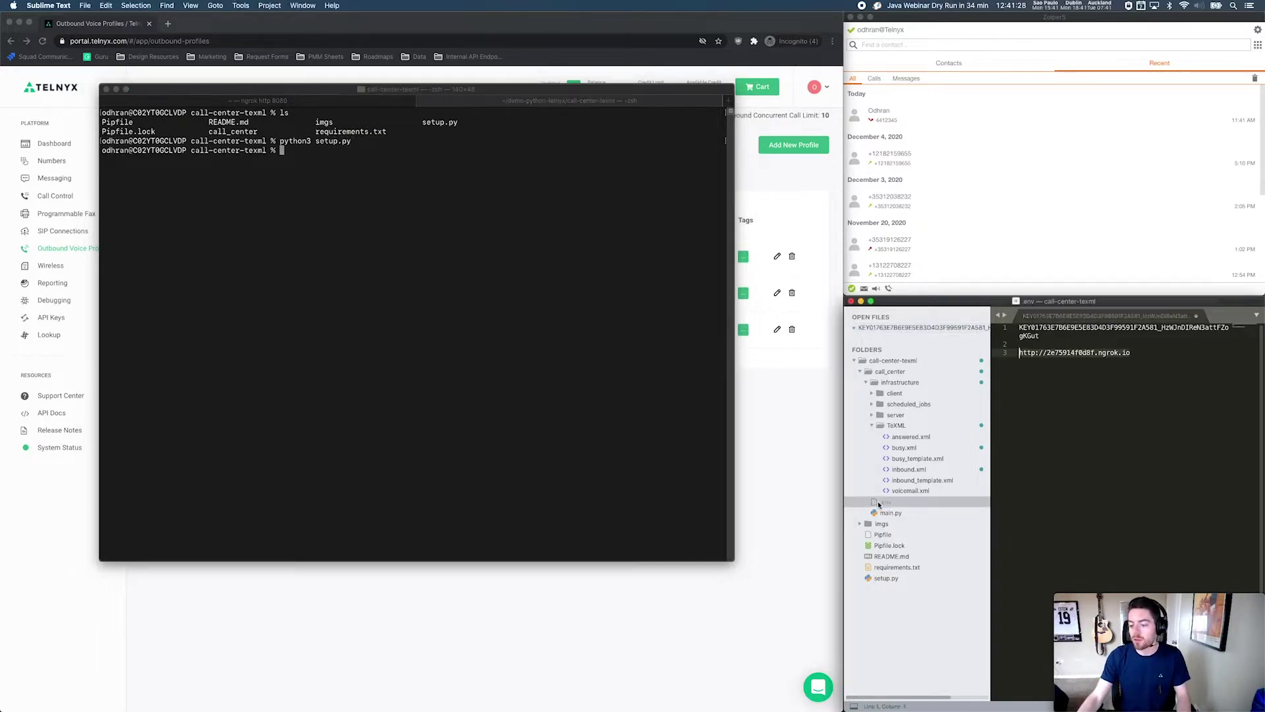
# Step: Switch to Sublime Text and copy the API key from the notes file into API_KEY in the .env file
pyautogui.click(880, 502)
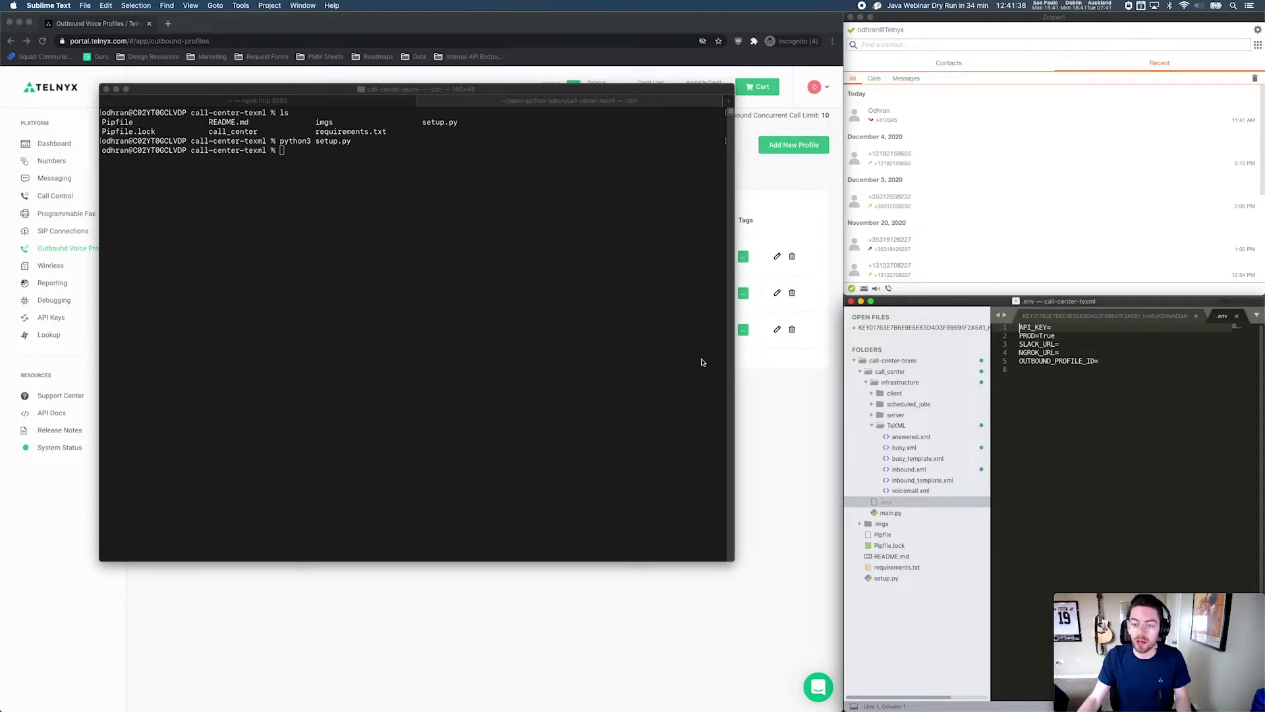
pyautogui.click(1106, 319)
pyautogui.doubleClick(1020, 328)
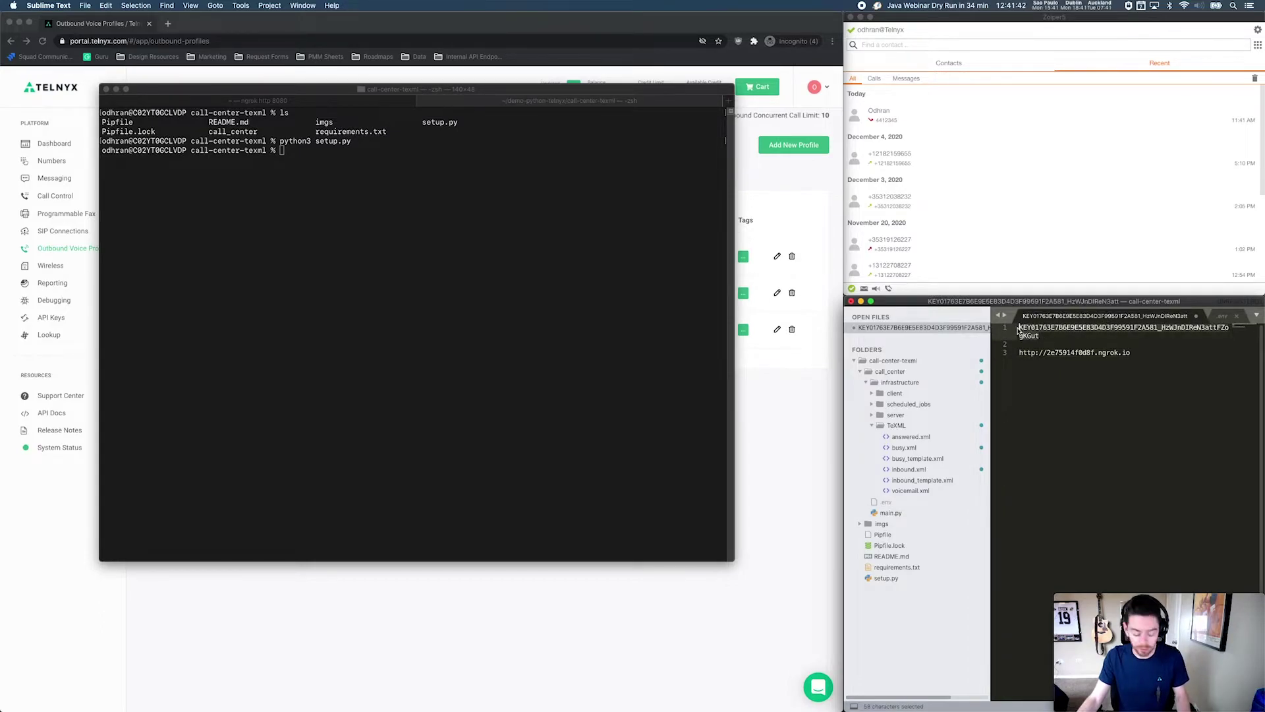
pyautogui.press('super+c')
pyautogui.click(1222, 316)
pyautogui.press('super+v')
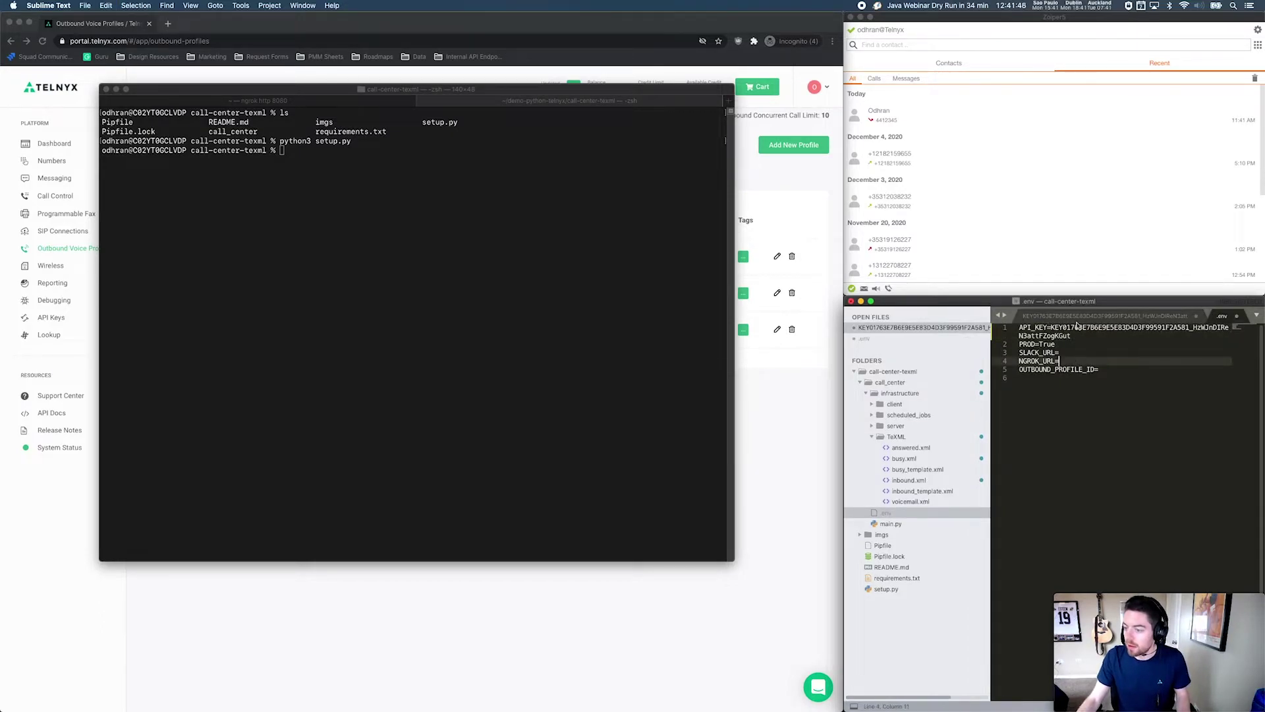
# Step: Copy the ngrok URL from the notes file into both NGROK_URL and SLACK_URL in the .env file
pyautogui.click(1080, 316)
pyautogui.moveTo(1131, 353); pyautogui.dragTo(1021, 352)
pyautogui.press('super+c')
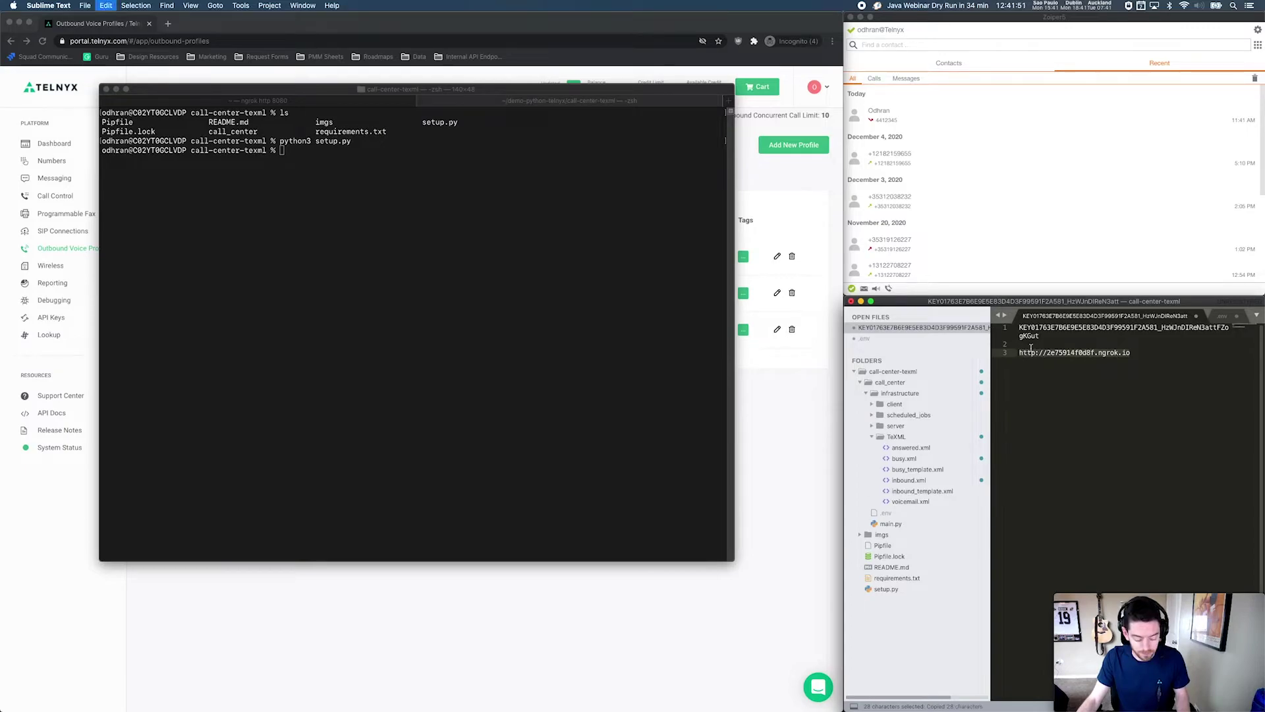
pyautogui.click(1222, 316)
pyautogui.click(1086, 363)
pyautogui.press('super+v')
pyautogui.click(1073, 353)
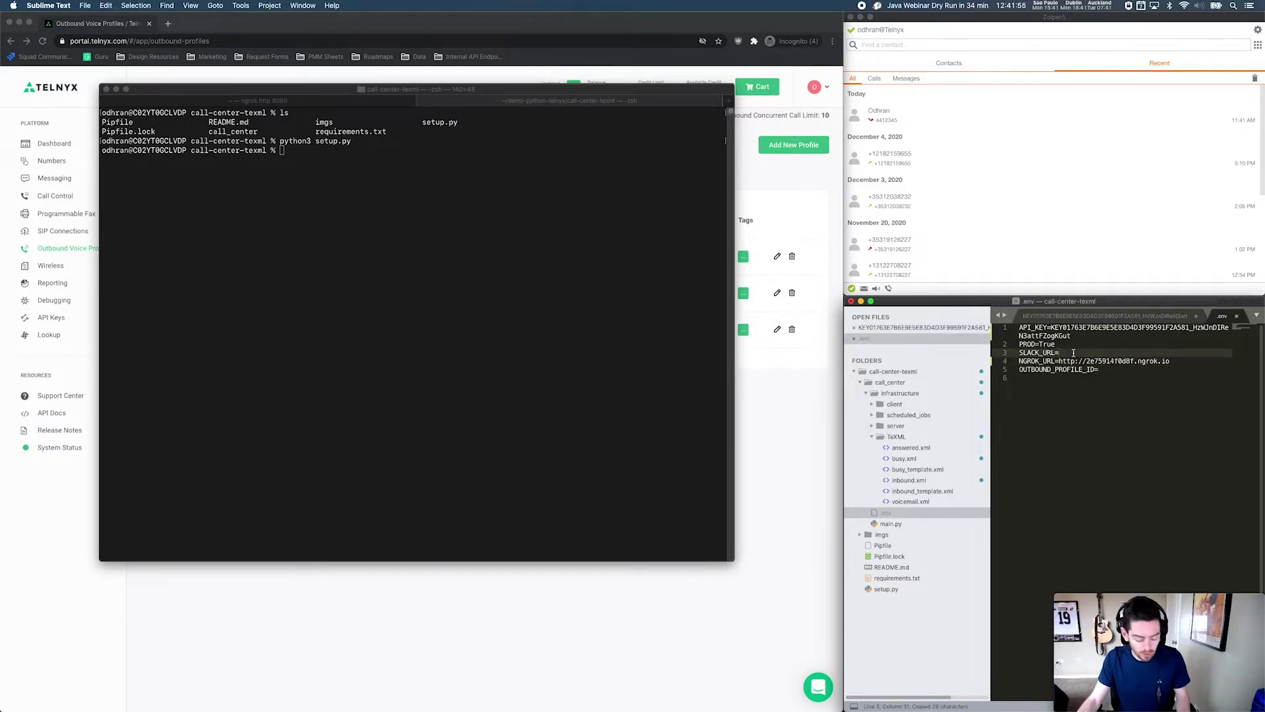
pyautogui.press('super+v')
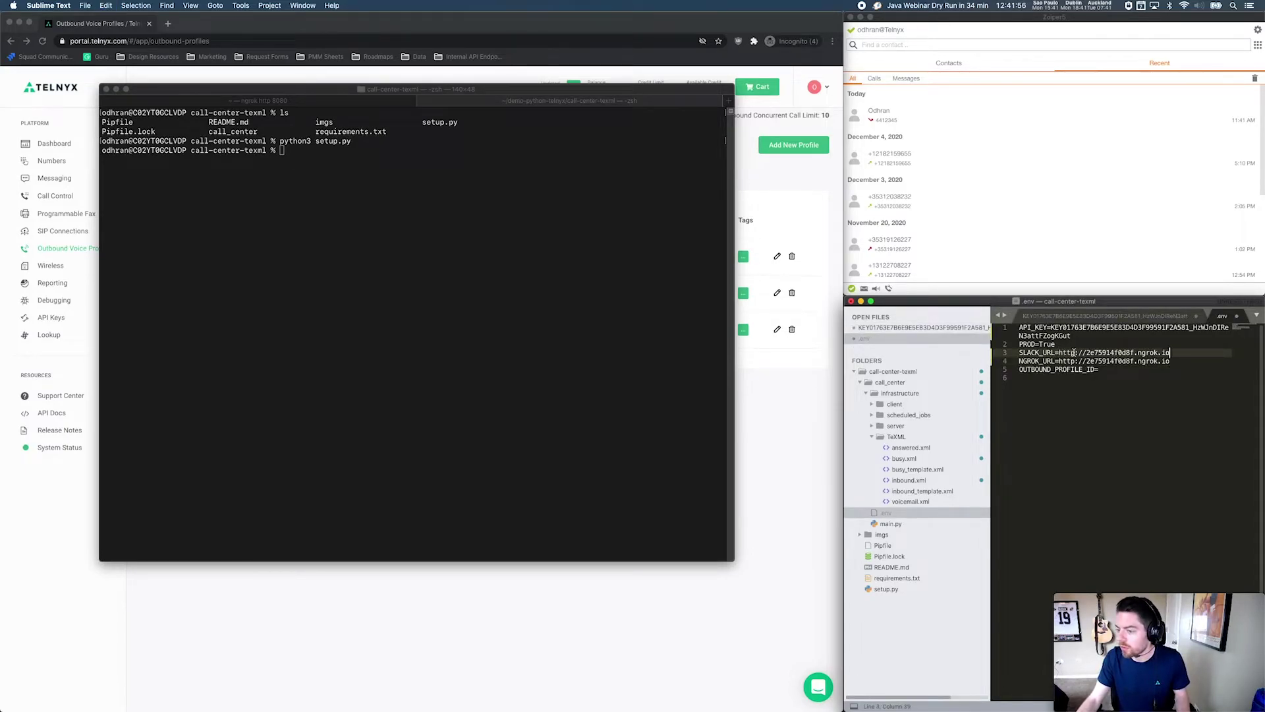
# Step: Copy the Call Center Local Outbound profile's ID from the Telnyx portal into OUTBOUND_PROFILE_ID in .env and save the file
pyautogui.click(1112, 372)
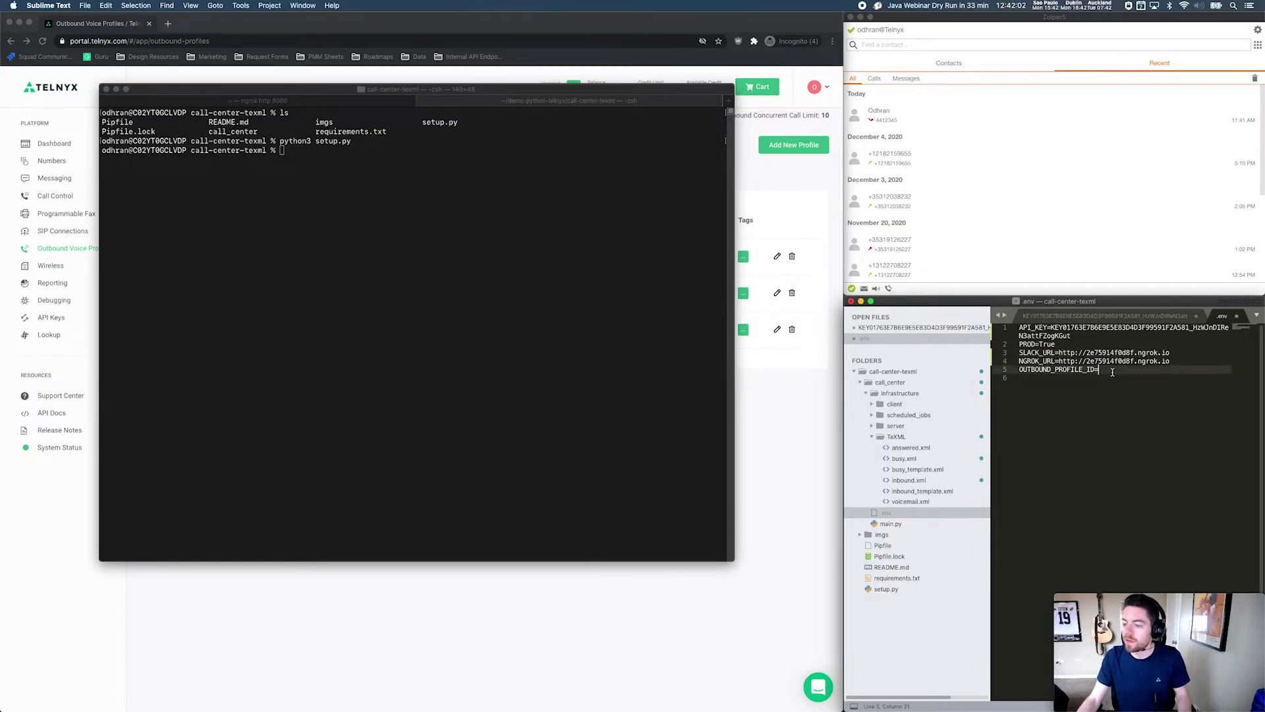
pyautogui.click(791, 452)
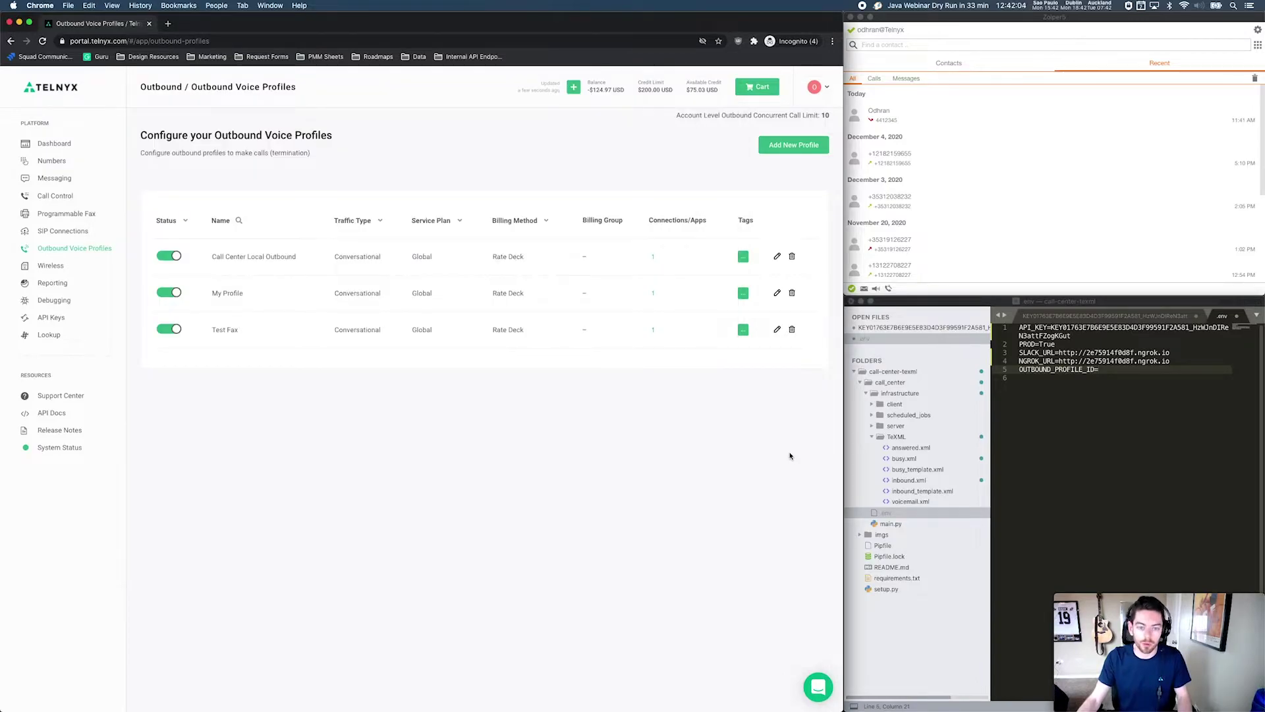
pyautogui.click(246, 257)
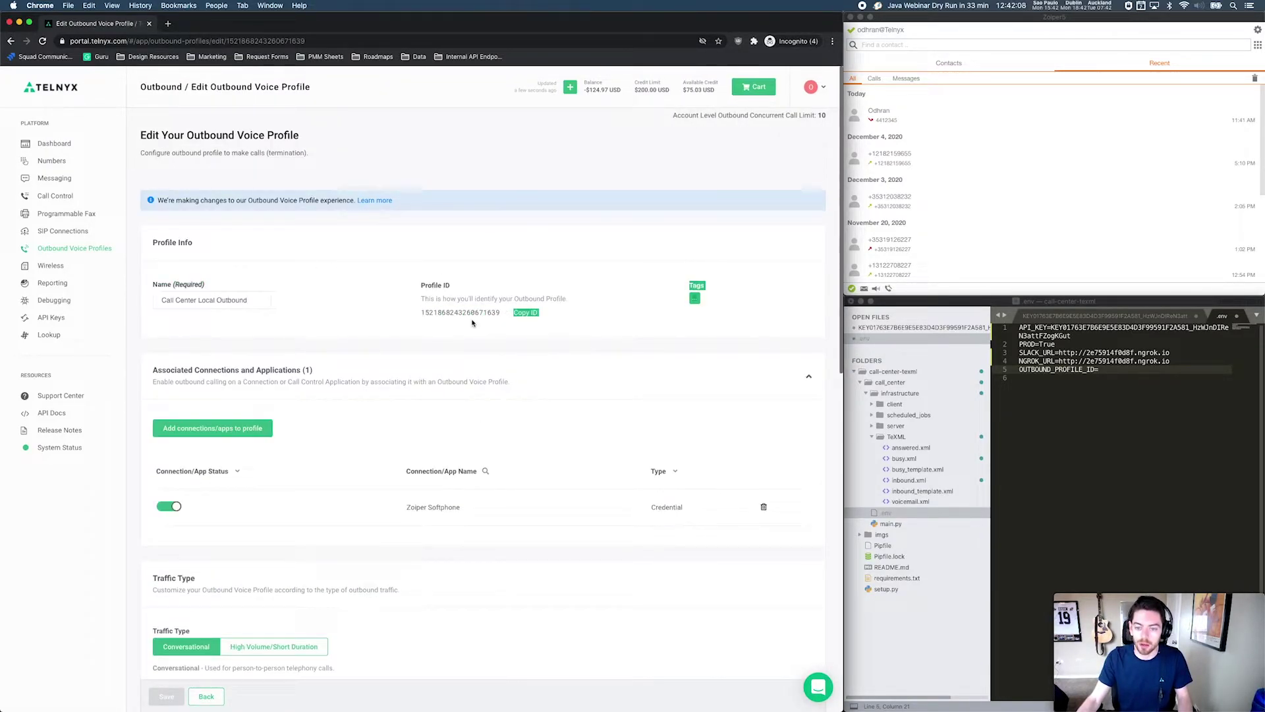
pyautogui.click(525, 313)
pyautogui.click(1062, 367)
pyautogui.press('super+v')
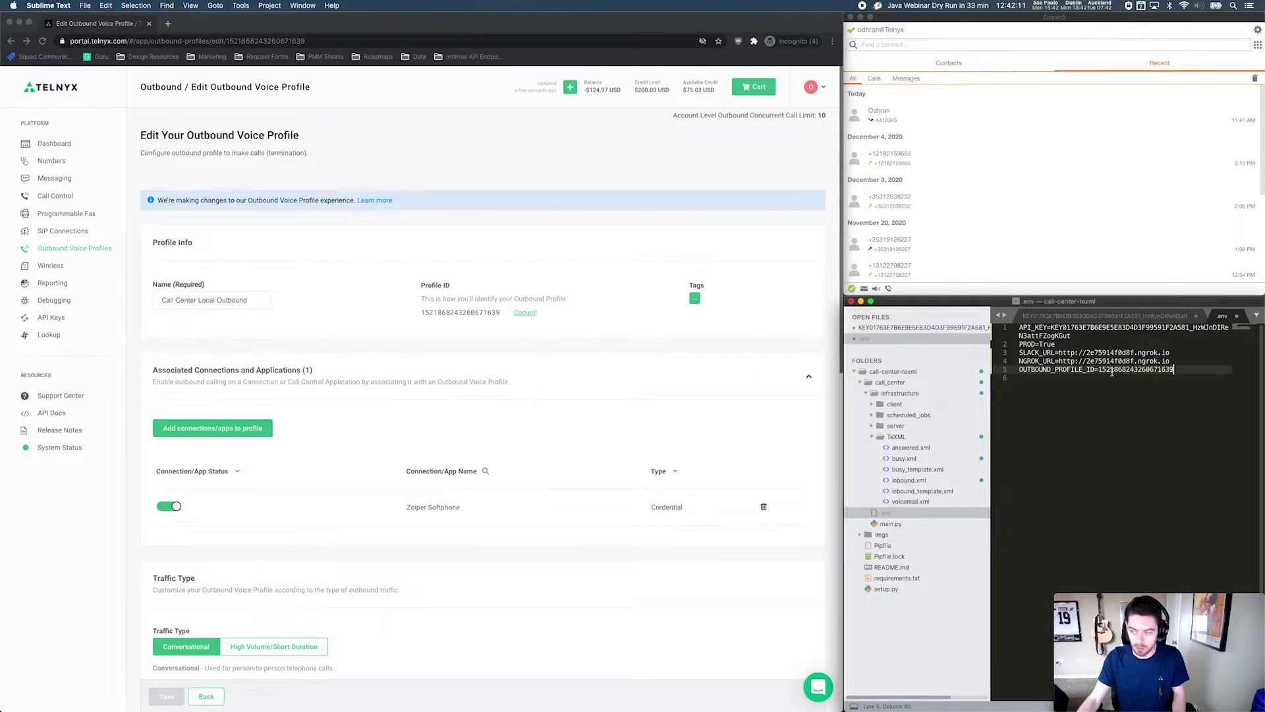
pyautogui.press('super+s')
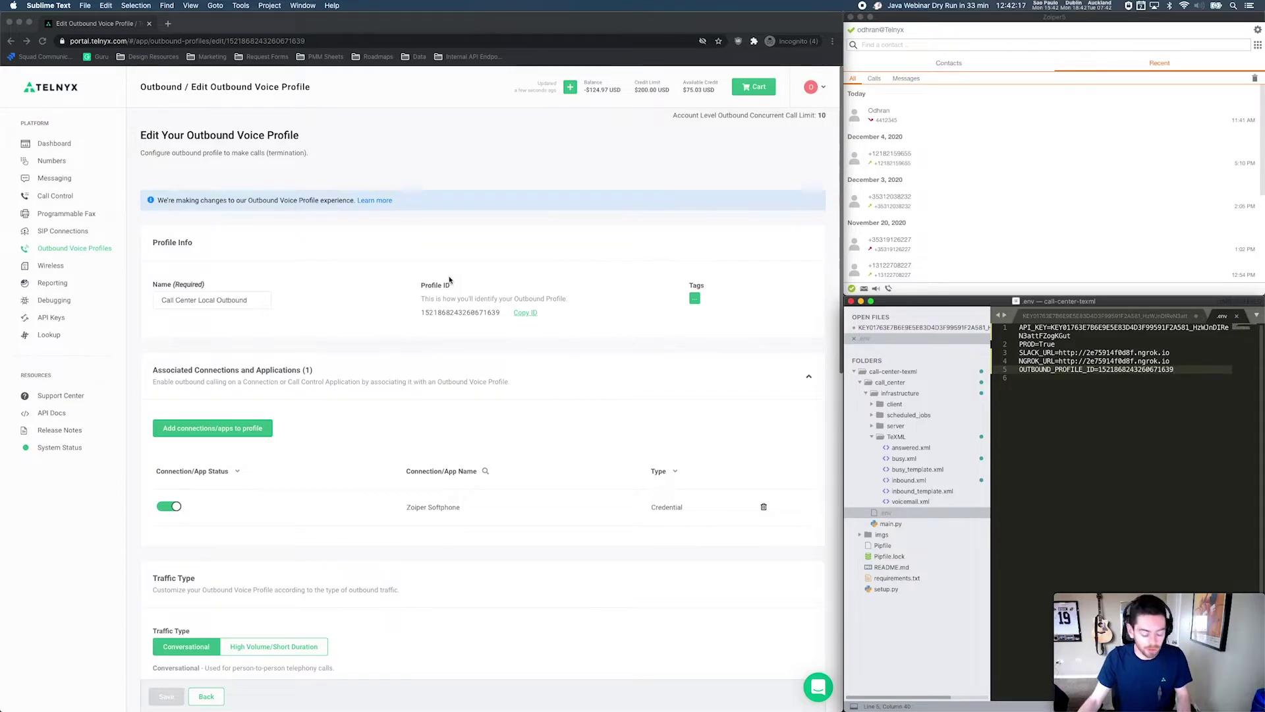
# Step: Switch to the terminal and start the call center app with PYTHONPATH=`pwd`/ python3 call_center/main.py
pyautogui.press('super+Tab')
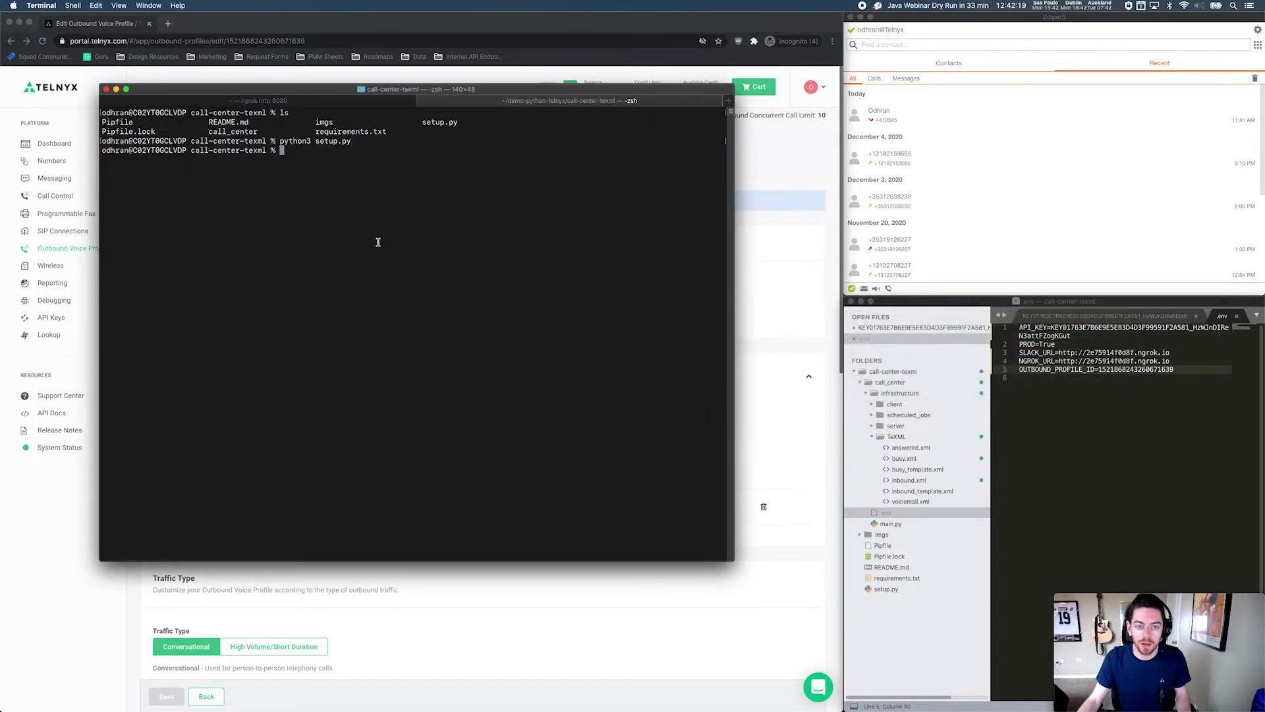
pyautogui.press('super+Tab')
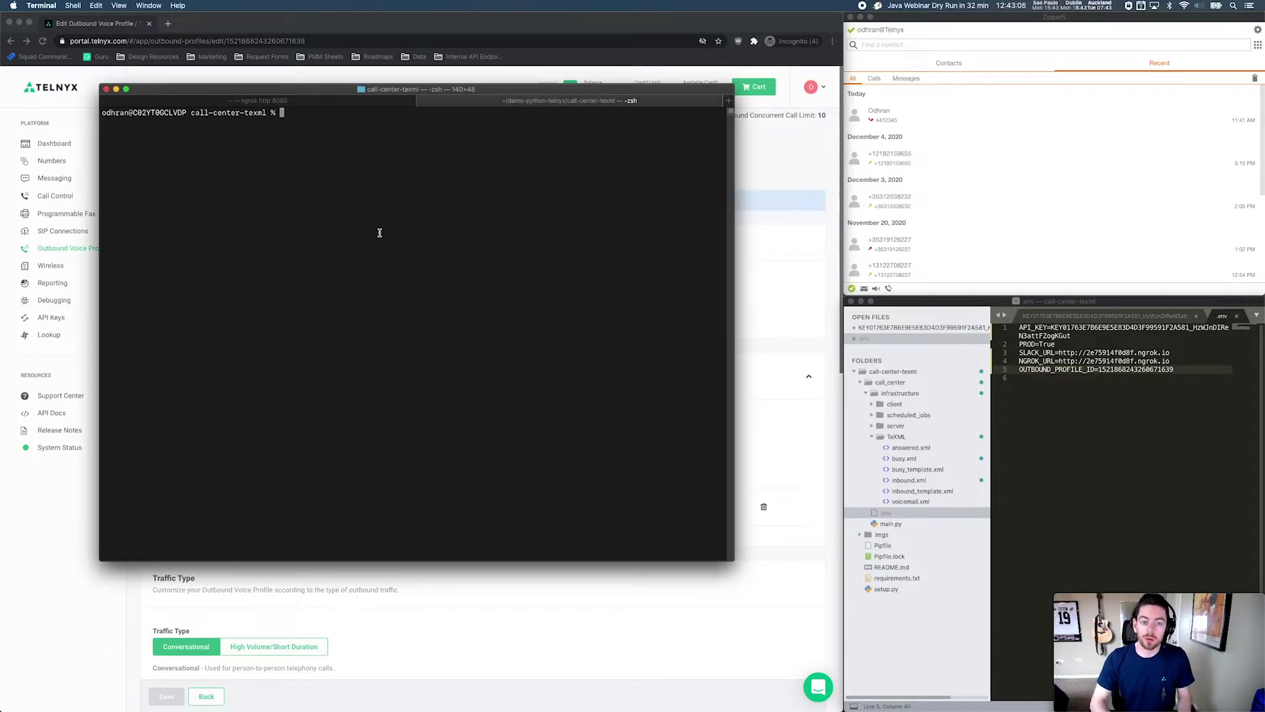
pyautogui.press('super+v')
pyautogui.press('Left')
pyautogui.press('Left')
pyautogui.press('Left')
pyautogui.press('Left')
pyautogui.press('Left')
pyautogui.press('Left')
pyautogui.press('Left')
pyautogui.press('Left')
pyautogui.press('Left')
pyautogui.press('Left')
pyautogui.press('Left')
pyautogui.press('Left')
pyautogui.press('Left')
pyautogui.press('Left')
pyautogui.press('Left')
pyautogui.press('Left')
pyautogui.press('Left')
pyautogui.press('Left')
pyautogui.press('Left')
pyautogui.press('Left')
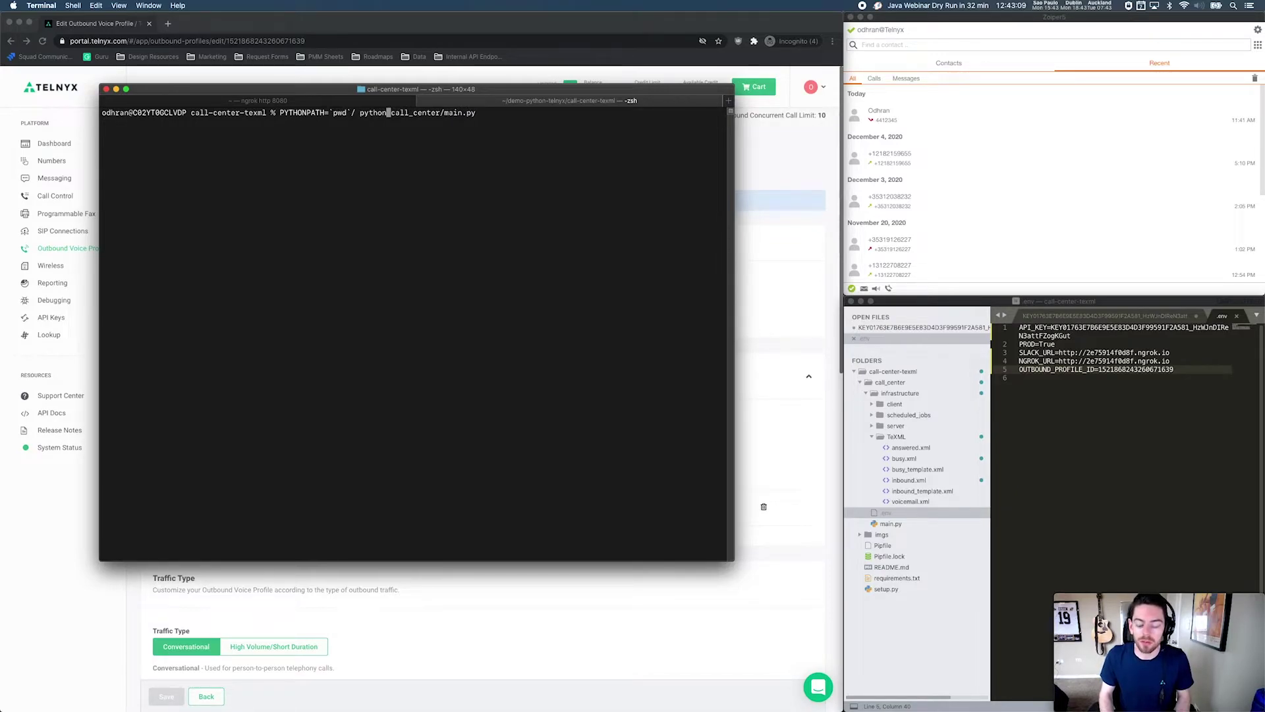
pyautogui.write('3')
pyautogui.press('Right')
pyautogui.press('Right')
pyautogui.press('Right')
pyautogui.press('Right')
pyautogui.press('Right')
pyautogui.press('Right')
pyautogui.press('Right')
pyautogui.press('Right')
pyautogui.press('Right')
pyautogui.press('Right')
pyautogui.press('Right')
pyautogui.press('Right')
pyautogui.press('Right')
pyautogui.press('Right')
pyautogui.press('Right')
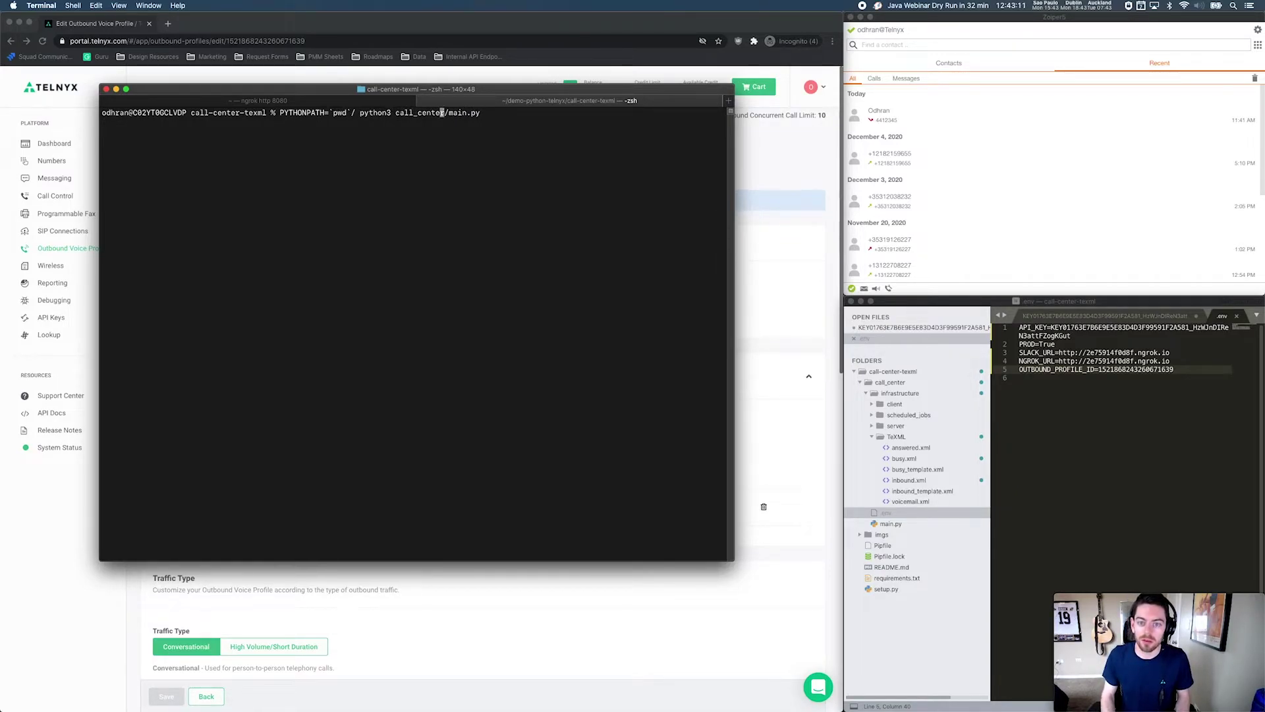
pyautogui.press('Right')
pyautogui.press('Right')
pyautogui.press('Right')
pyautogui.press('Right')
pyautogui.press('Right')
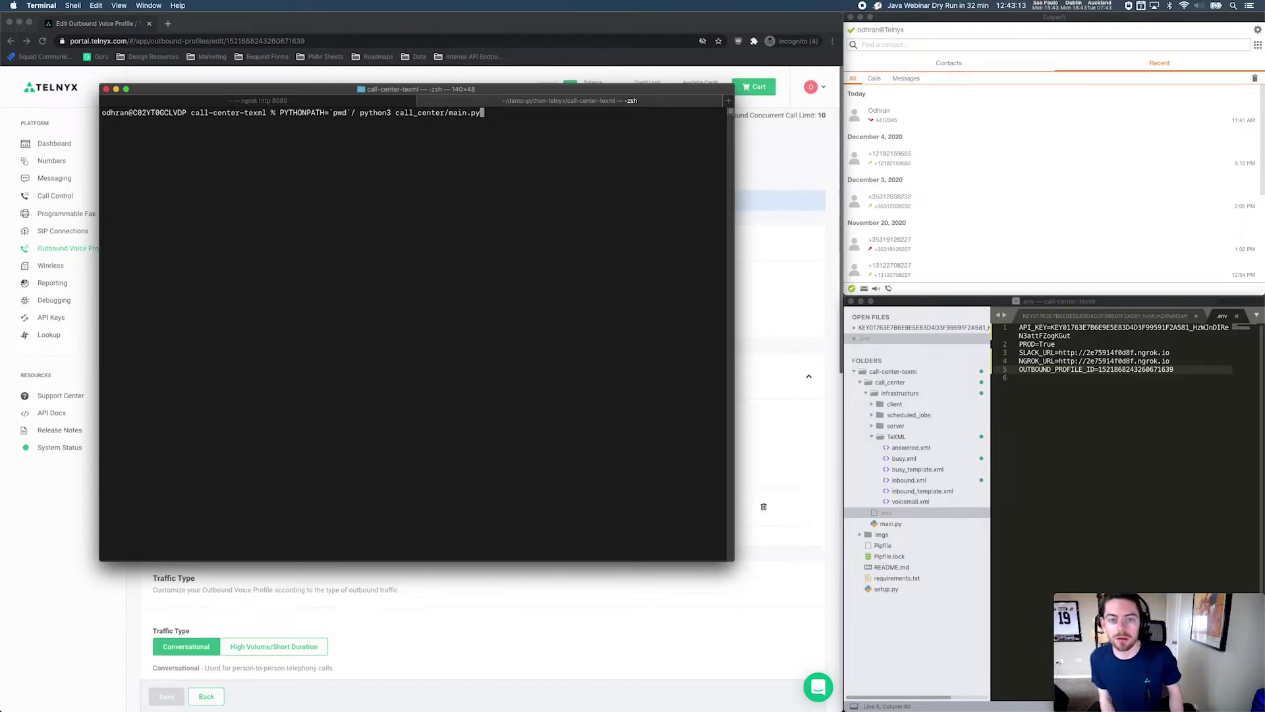
pyautogui.press('Return')
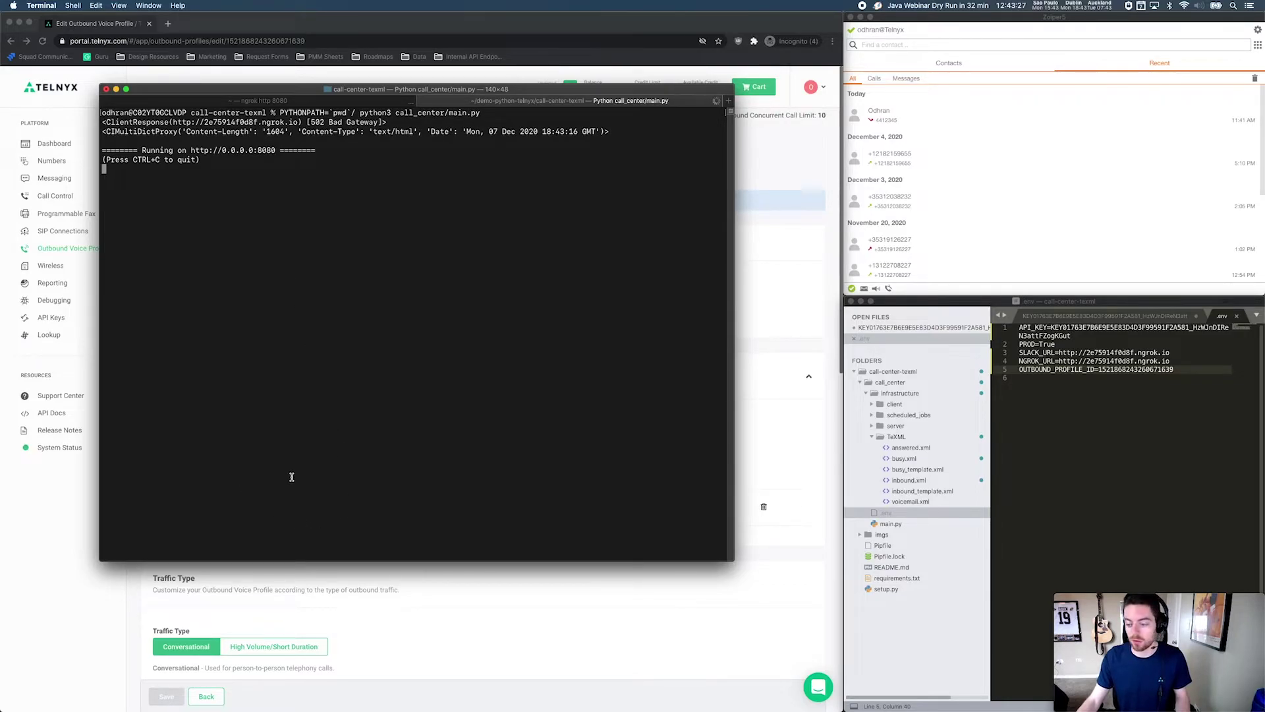
# Step: Switch to the Telnyx portal and look up the phone number assigned to Call Center Local Demo
pyautogui.click(93, 604)
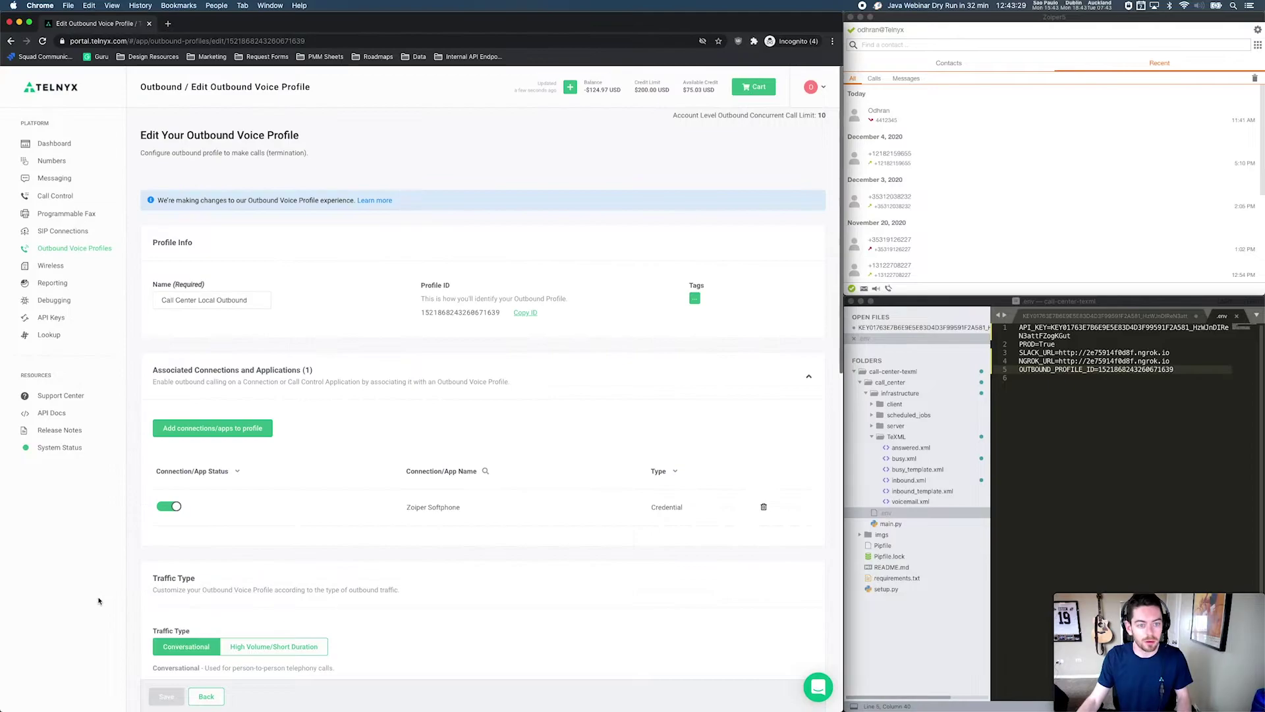
pyautogui.click(56, 163)
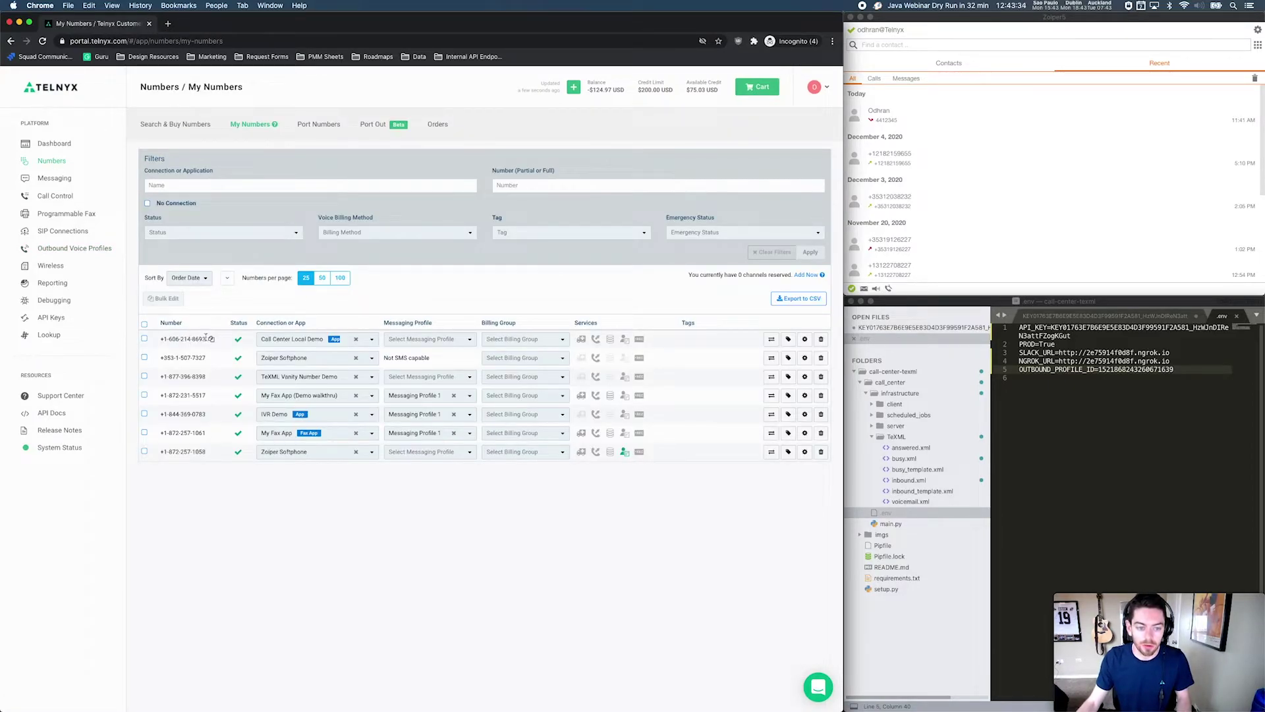
pyautogui.tripleClick(182, 339)
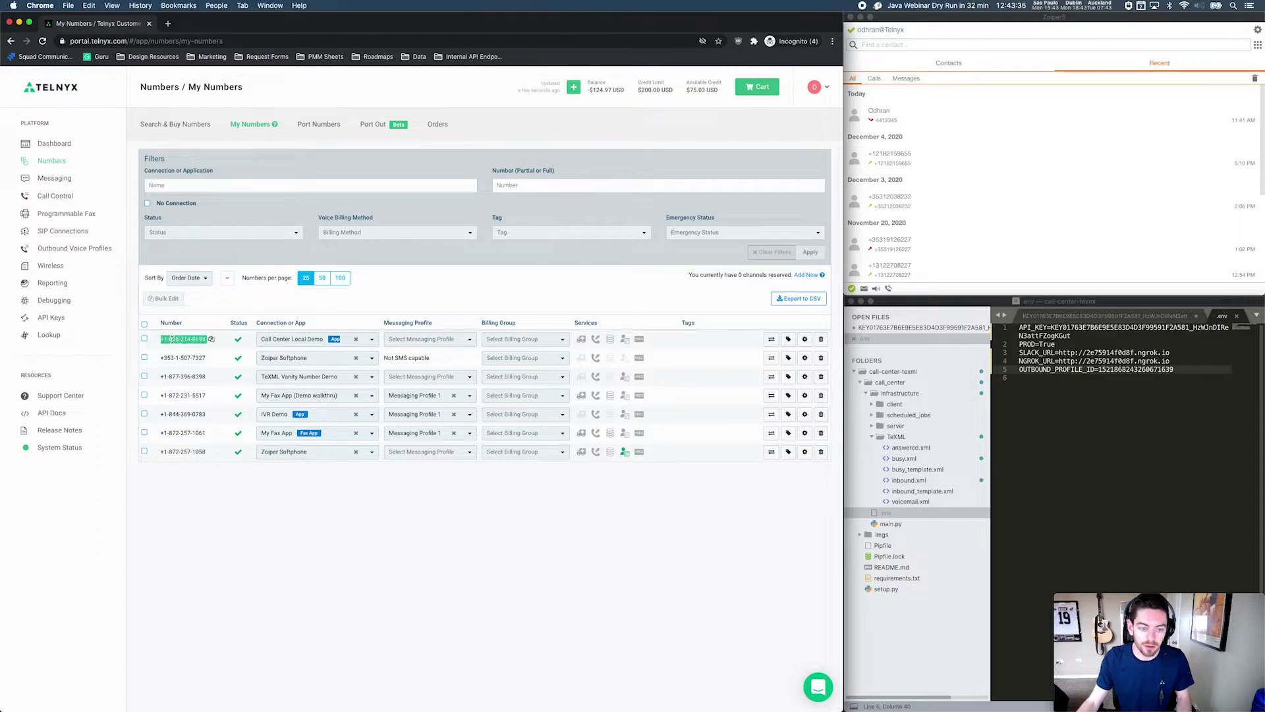
pyautogui.click(219, 311)
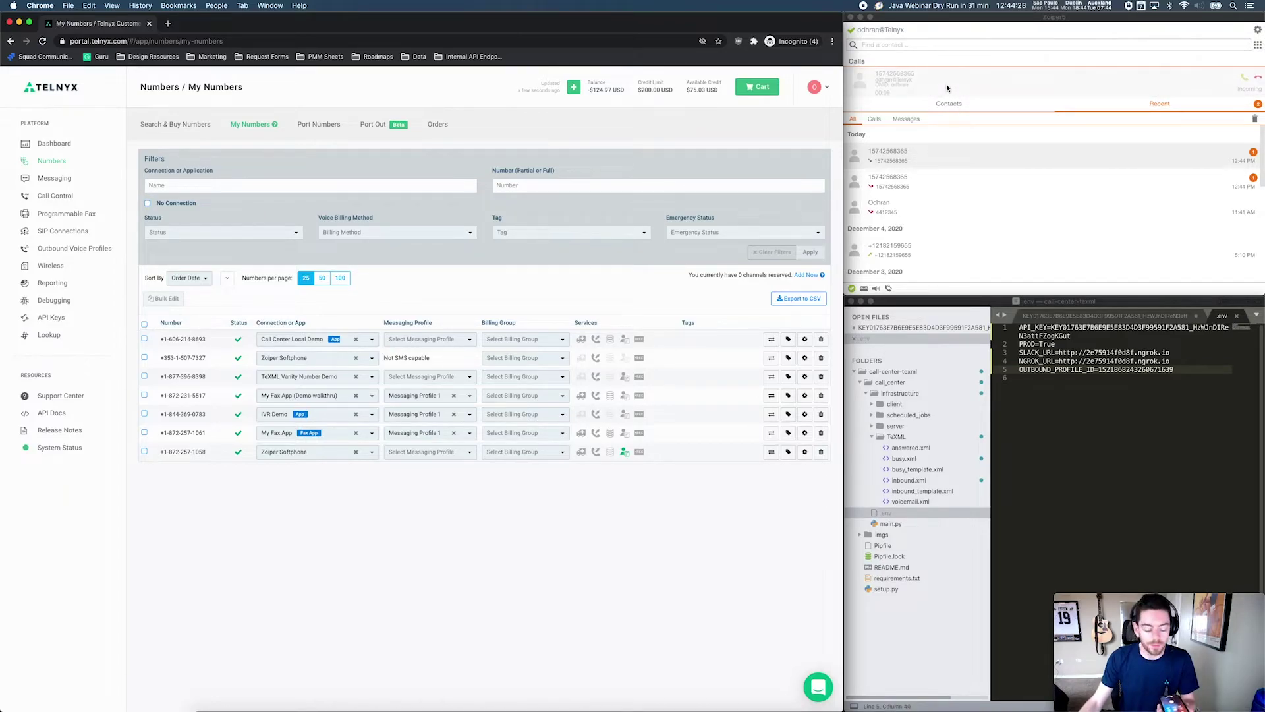
# Step: Answer the incoming test call in the Zoiper softphone and end it
pyautogui.click(1176, 70)
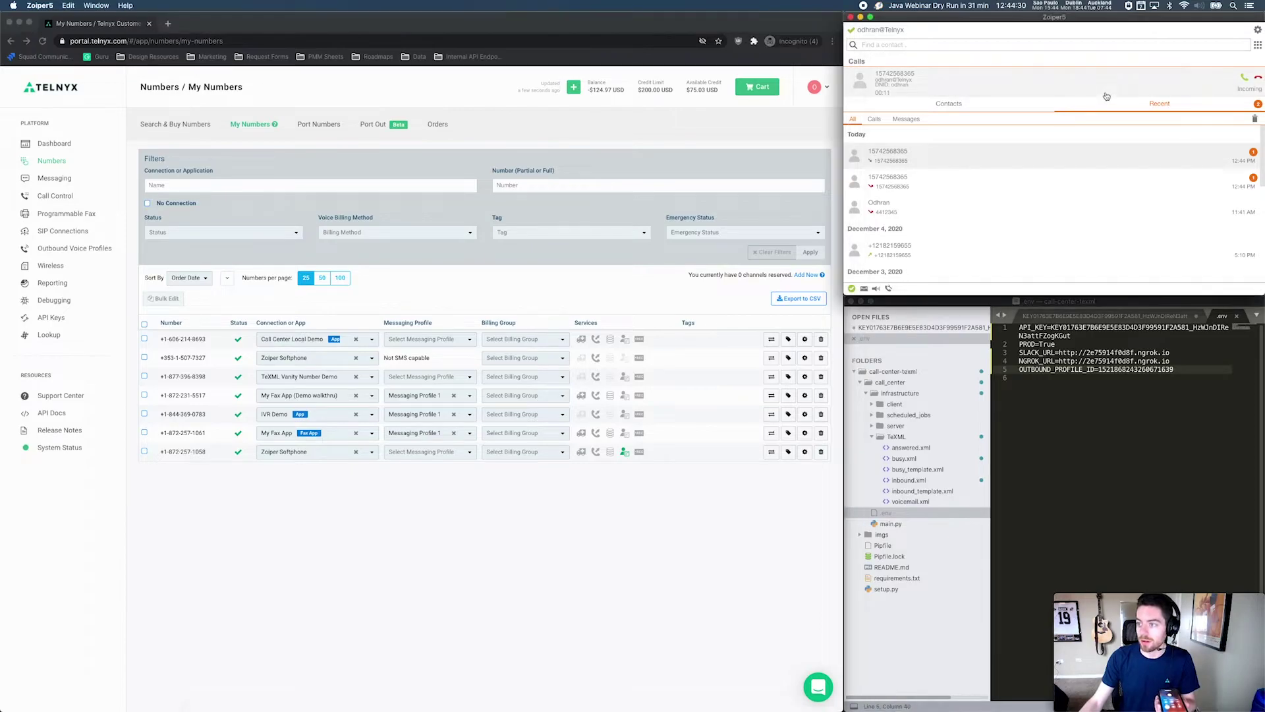
pyautogui.click(1244, 80)
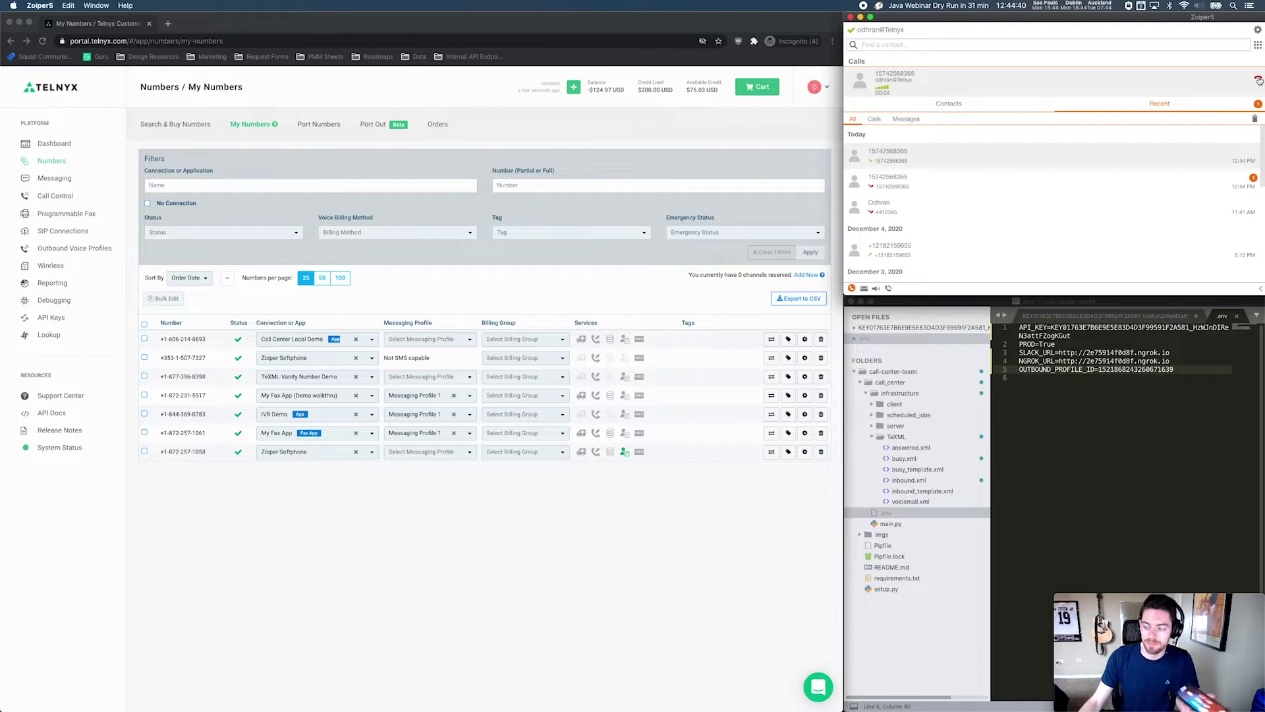
pyautogui.click(1258, 80)
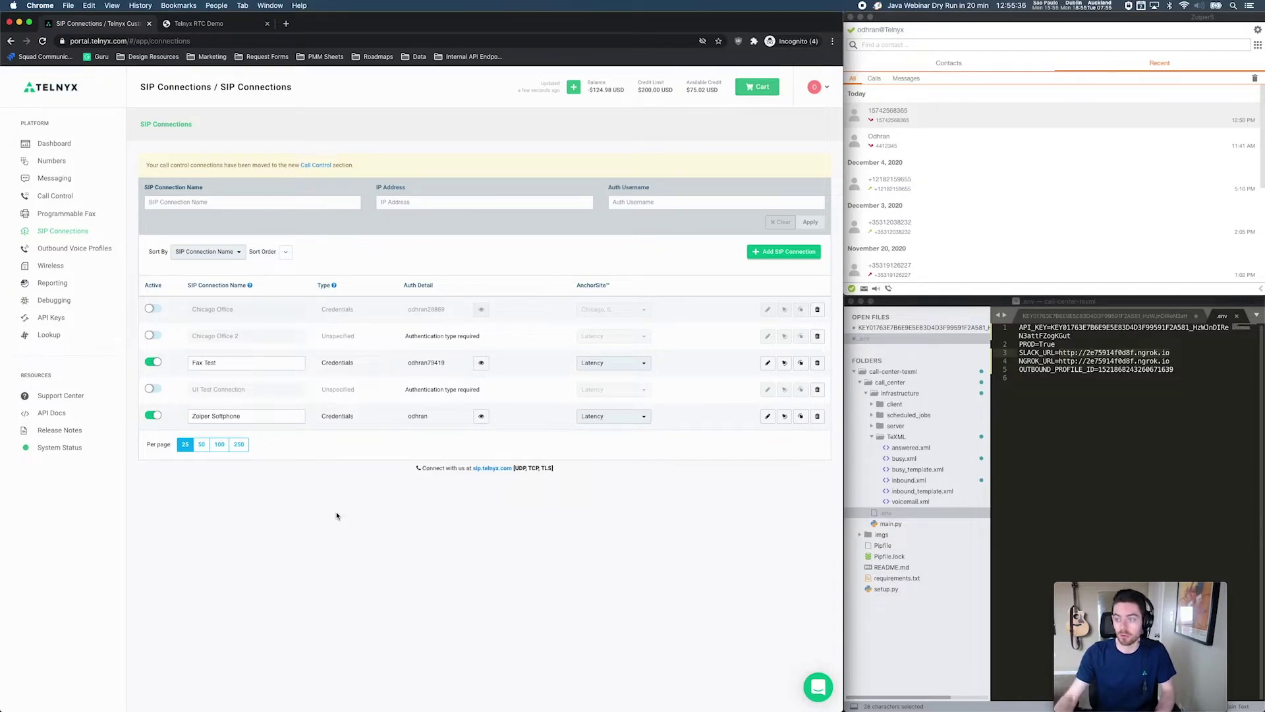
# Step: Switch to the .env file in Sublime Text and examine the OUTBOUND_PROFILE_ID entry
pyautogui.click(963, 39)
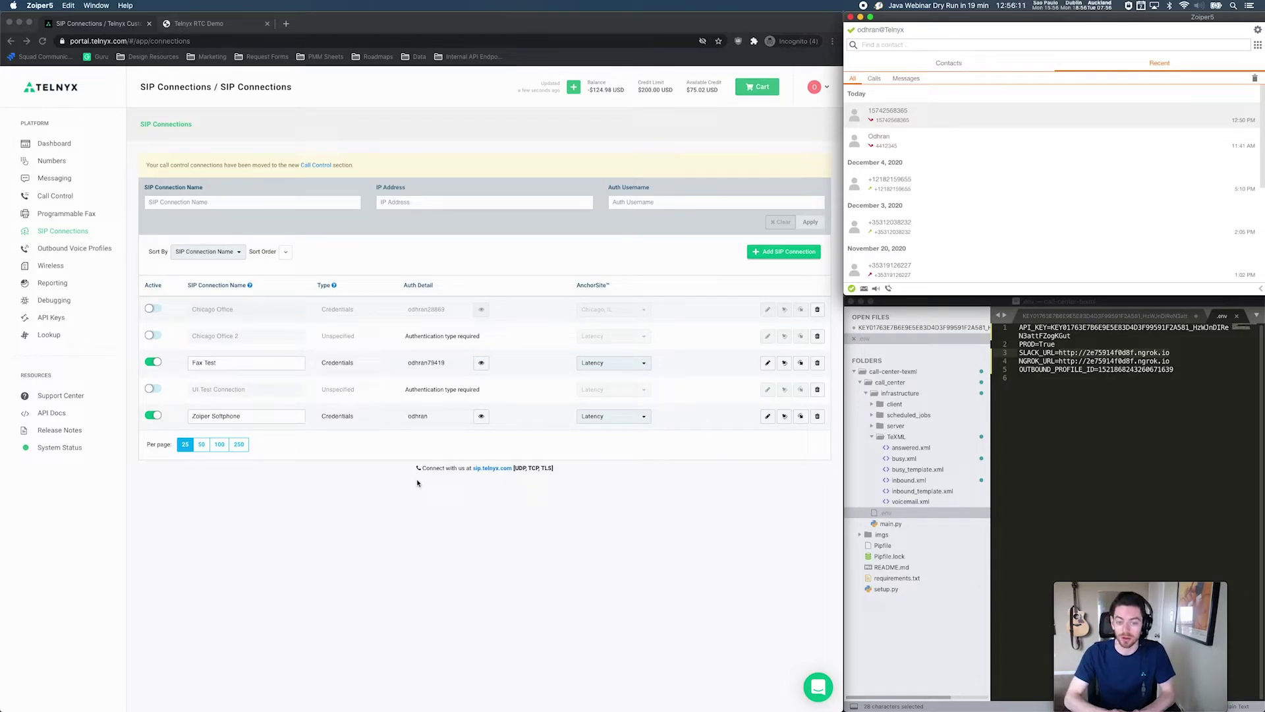
pyautogui.click(1133, 390)
pyautogui.moveTo(1183, 371); pyautogui.dragTo(1099, 362)
pyautogui.click(1098, 361)
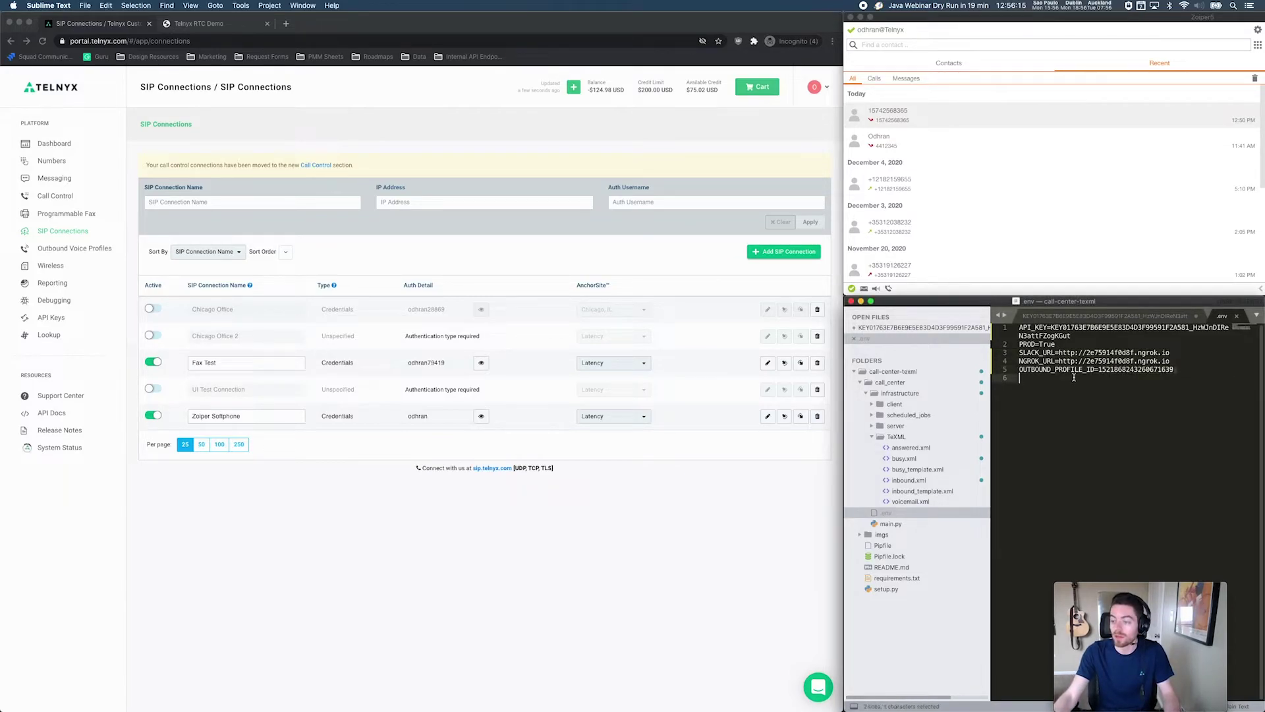
pyautogui.moveTo(1173, 370); pyautogui.dragTo(1019, 370)
pyautogui.click(1184, 371)
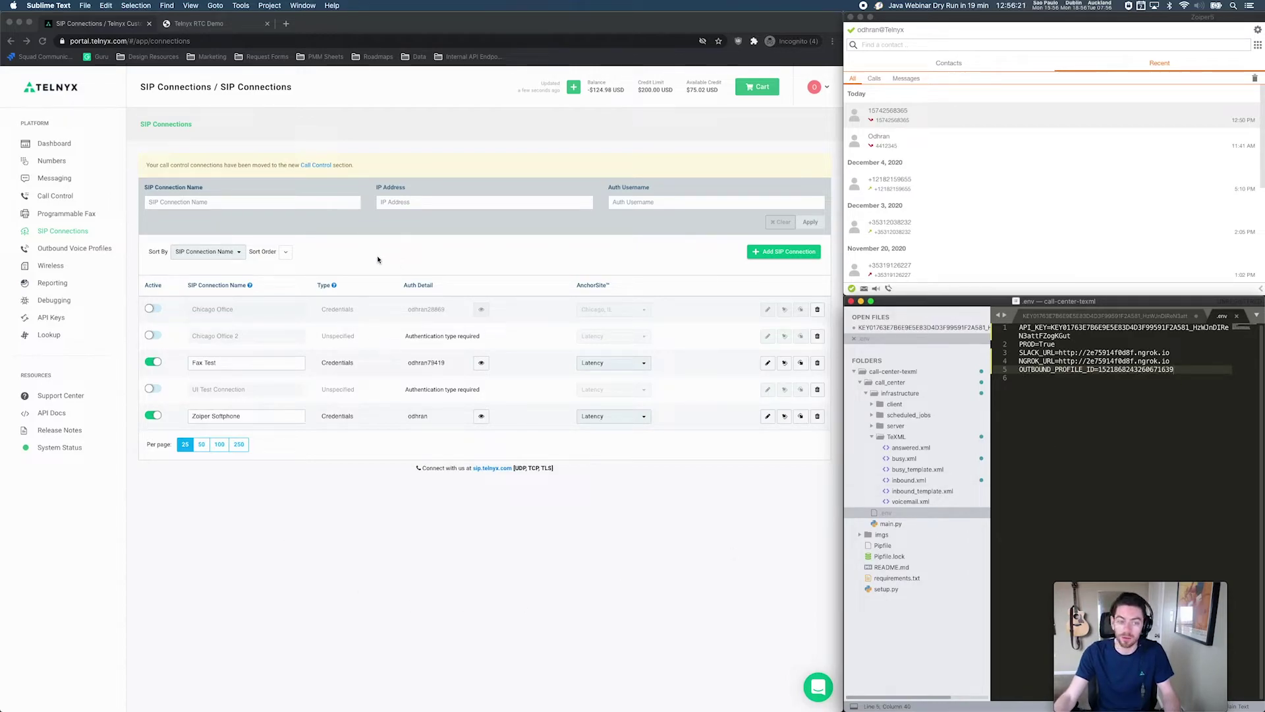
# Step: Review the connections associated with the Call Center Local Outbound profile in the Telnyx portal, and return to the SIP connections list
pyautogui.click(245, 611)
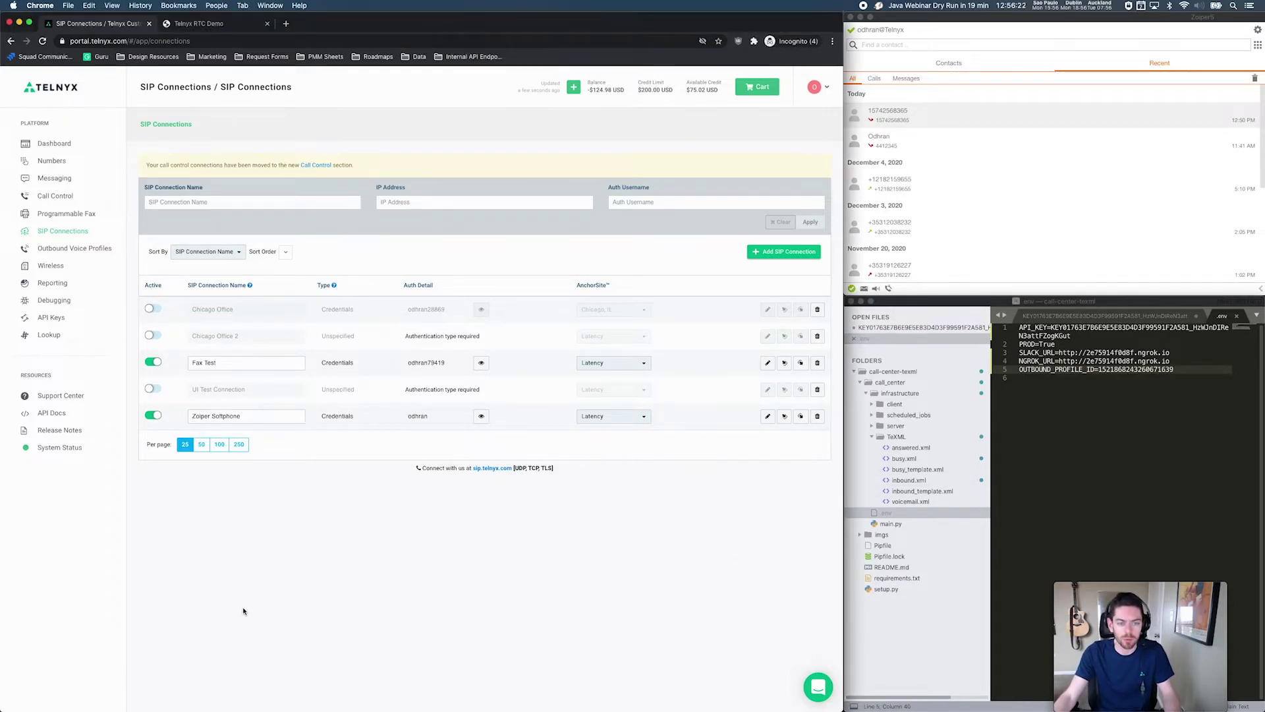
pyautogui.click(97, 252)
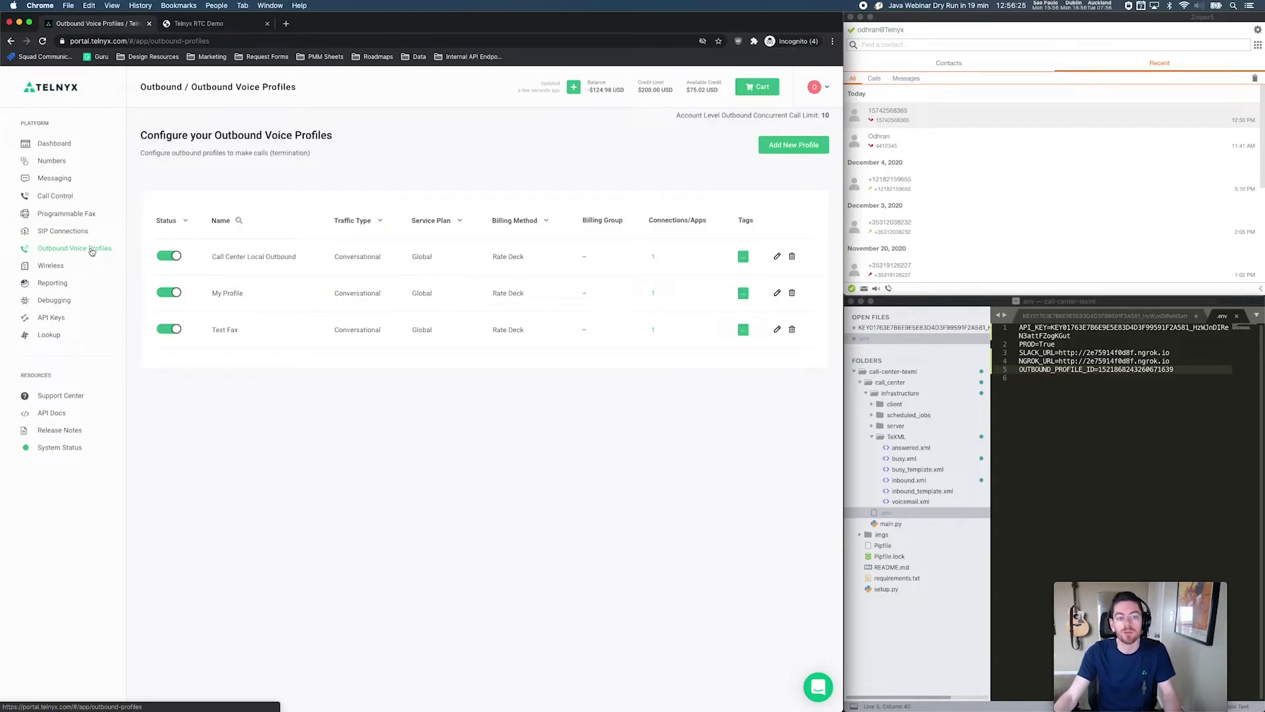
pyautogui.click(260, 257)
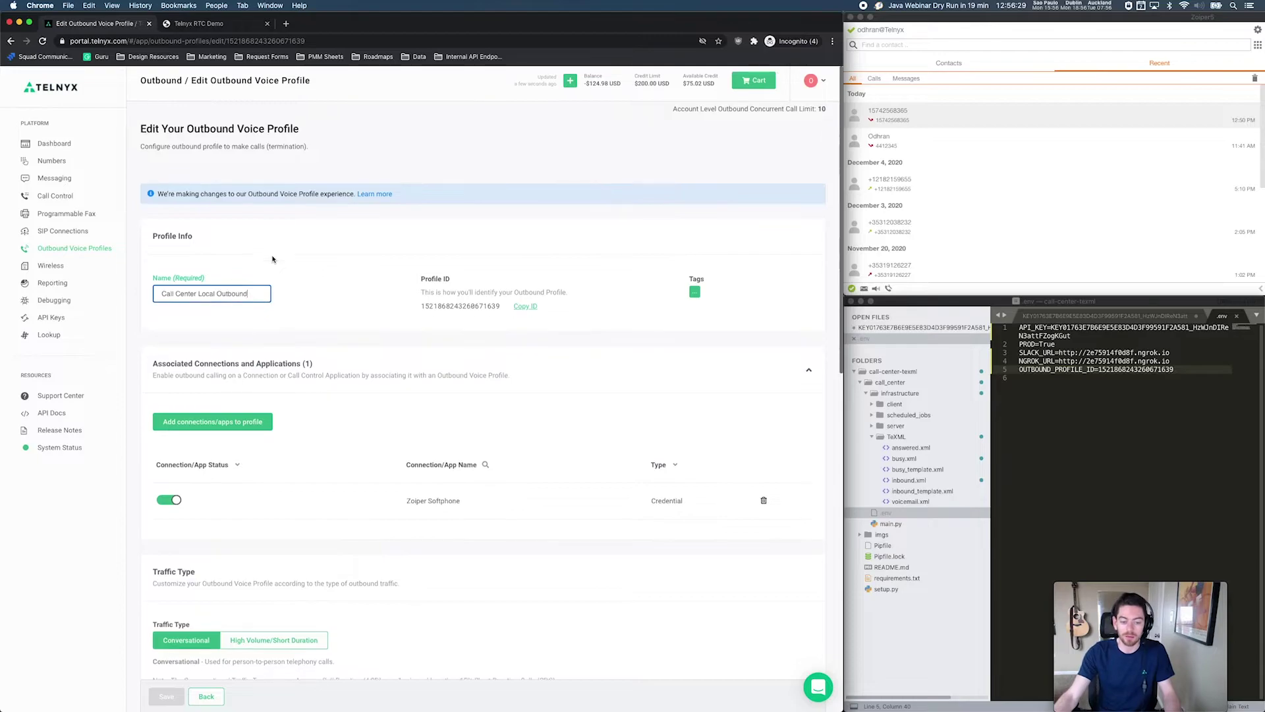
pyautogui.scroll(-1, 272, 259)
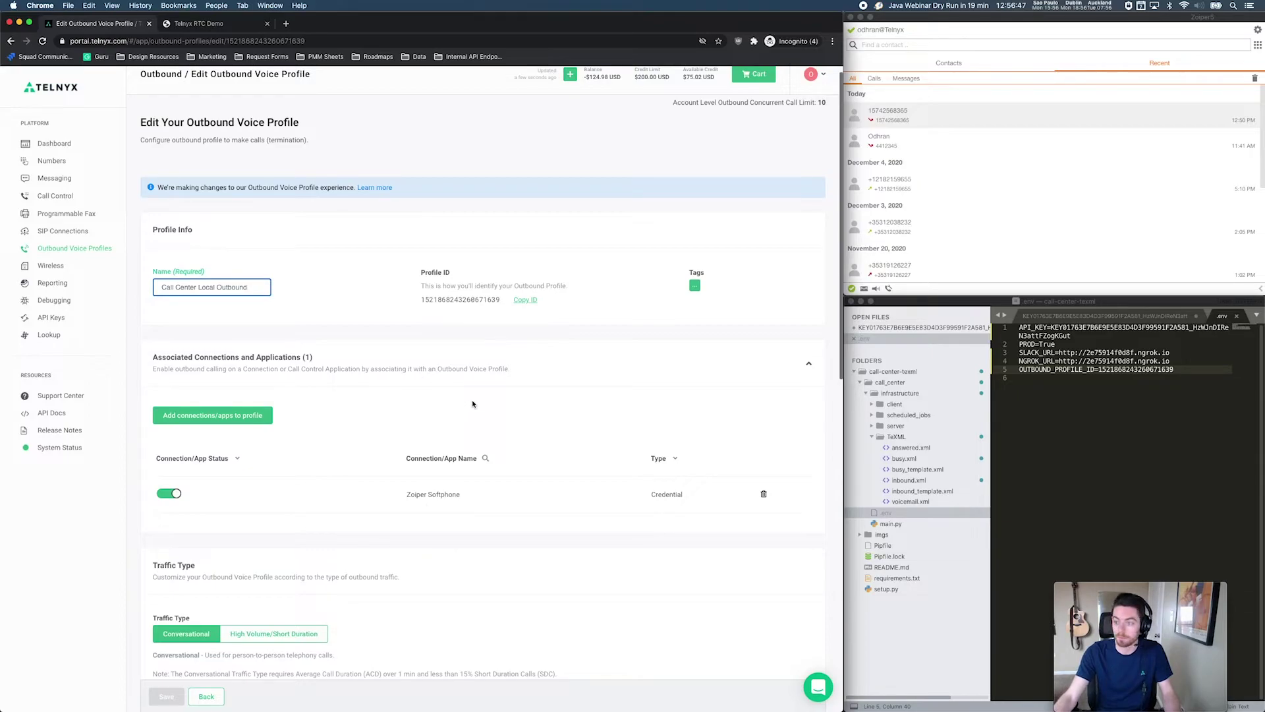
pyautogui.click(63, 230)
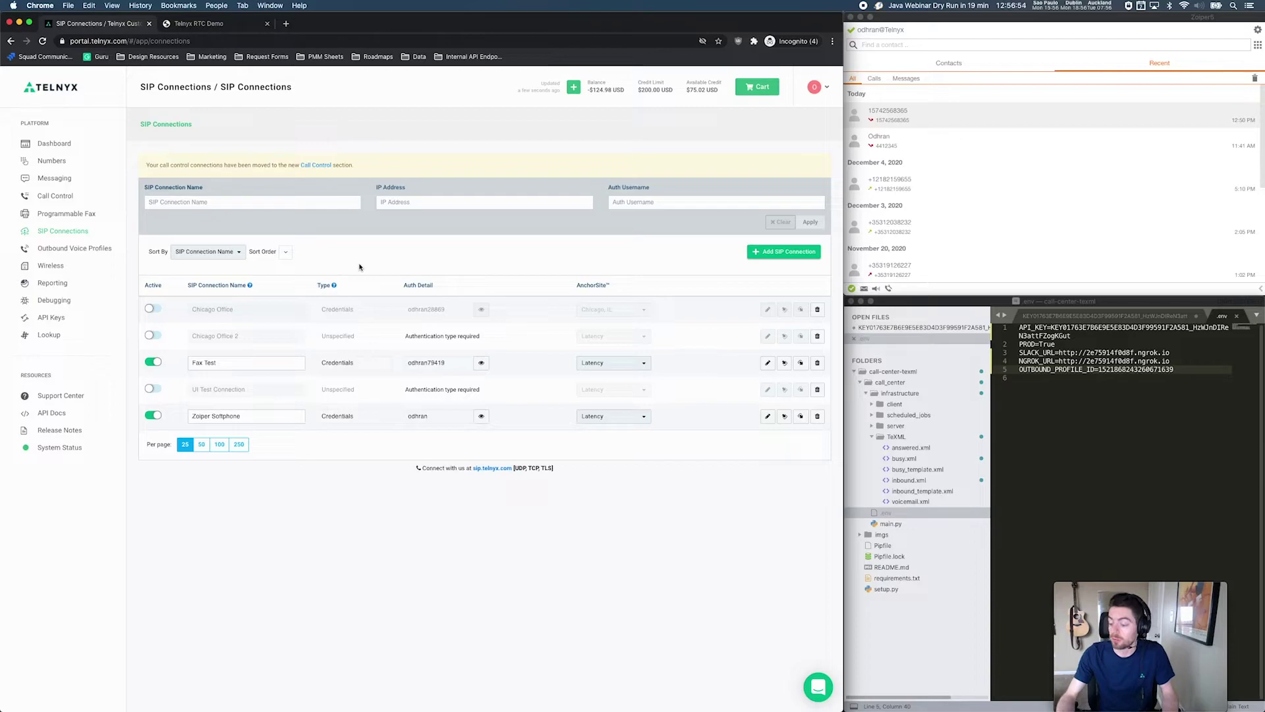
# Step: Switch to the Telnyx RTC Demo page and examine its web address
pyautogui.click(963, 62)
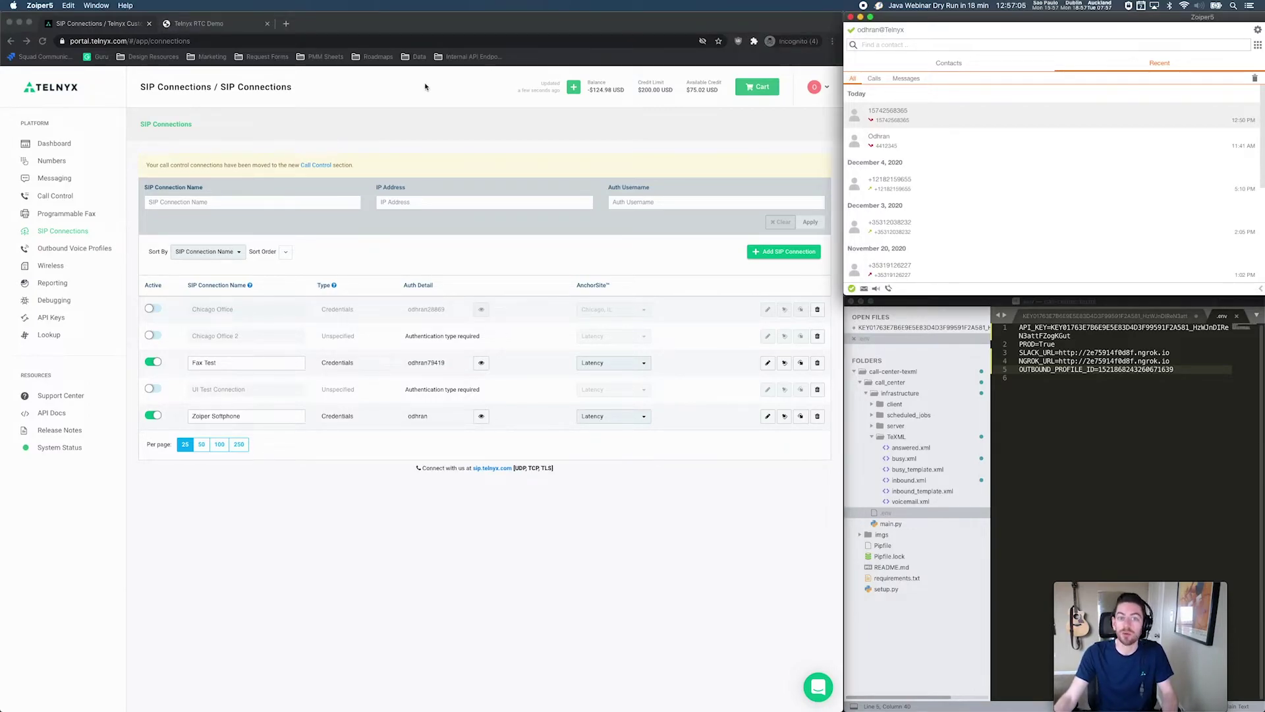
pyautogui.click(216, 30)
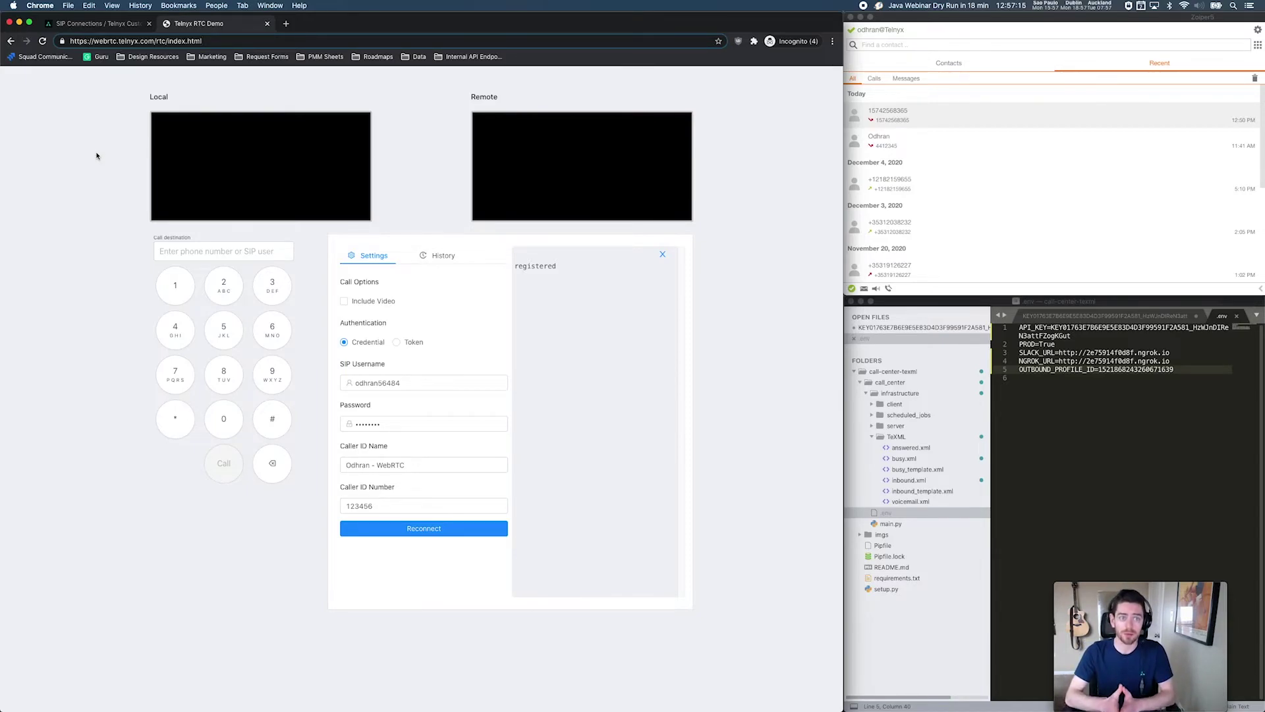
pyautogui.click(218, 41)
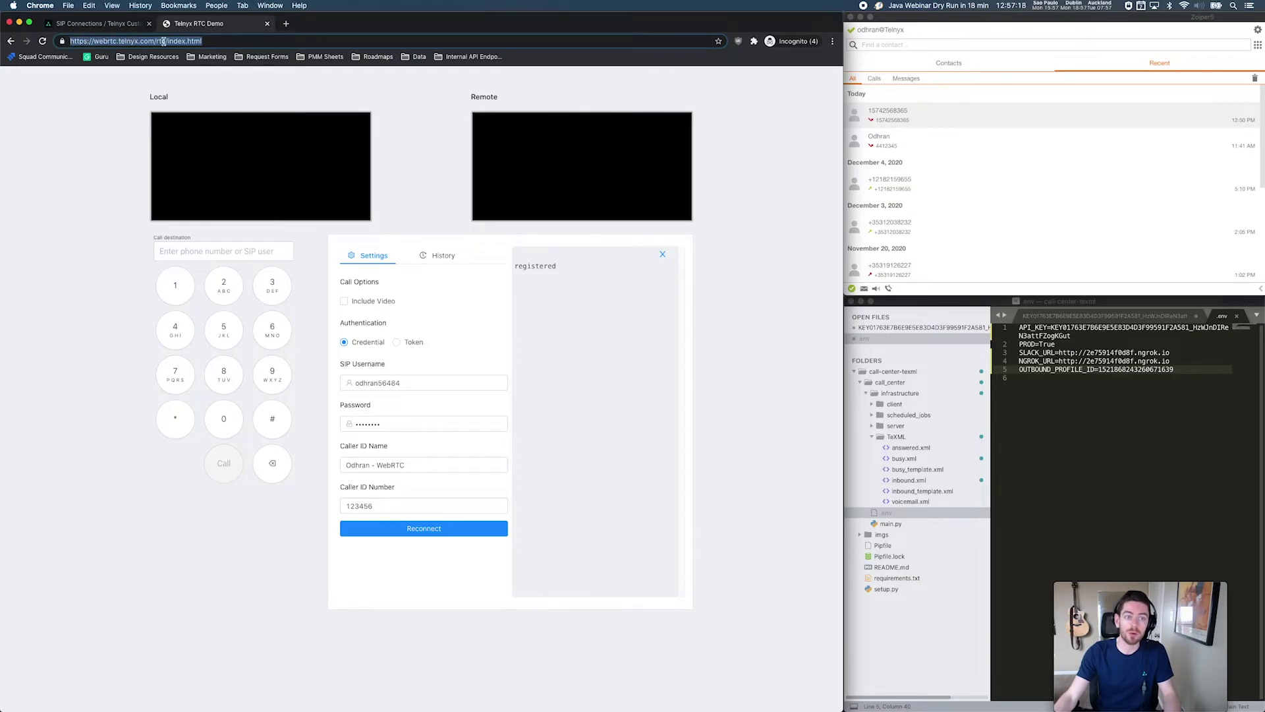
pyautogui.click(215, 40)
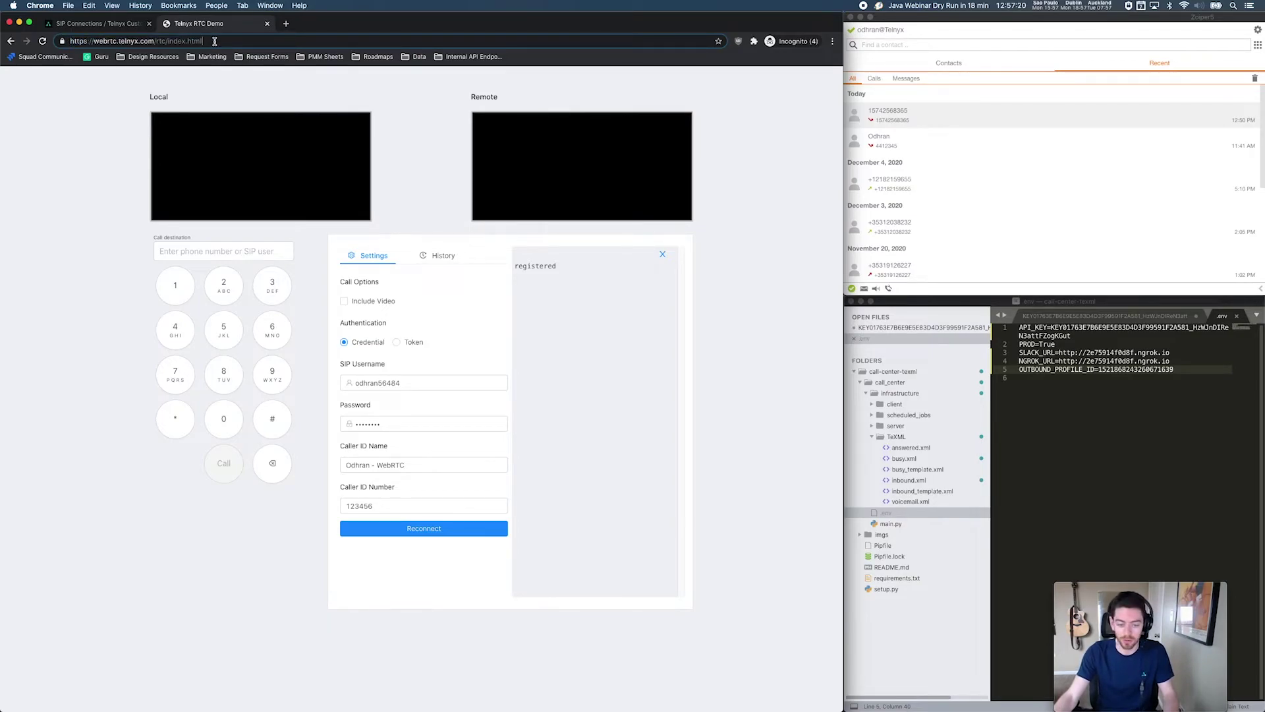
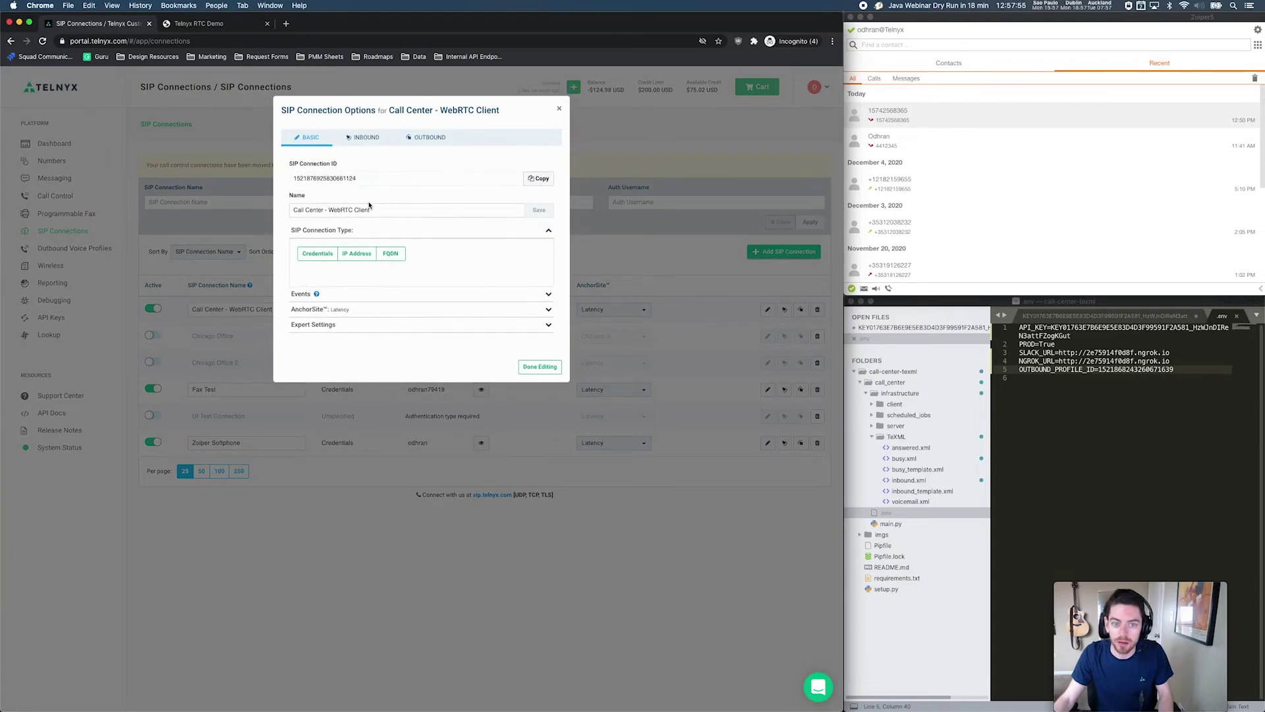
# Step: Set the Call Center - WebRTC Client connection to Credentials authentication, allow it to receive SIP URI calls from anyone, and save
pyautogui.click(316, 255)
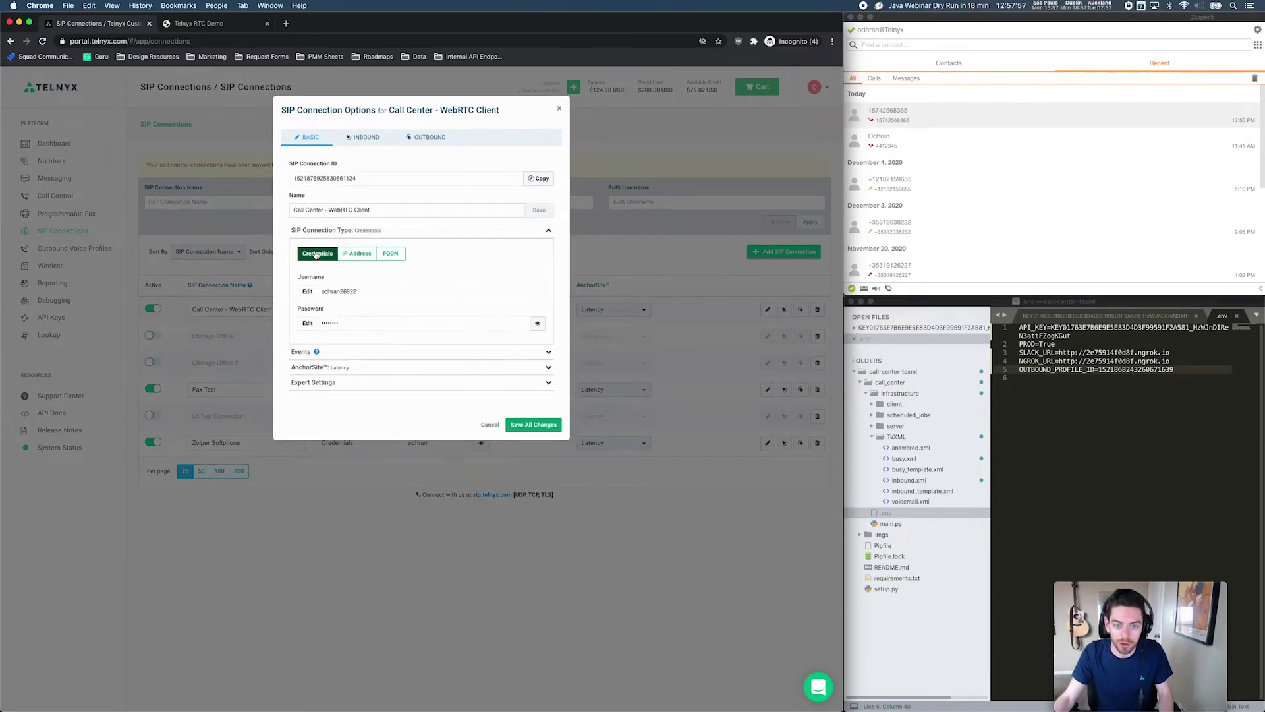
pyautogui.click(365, 137)
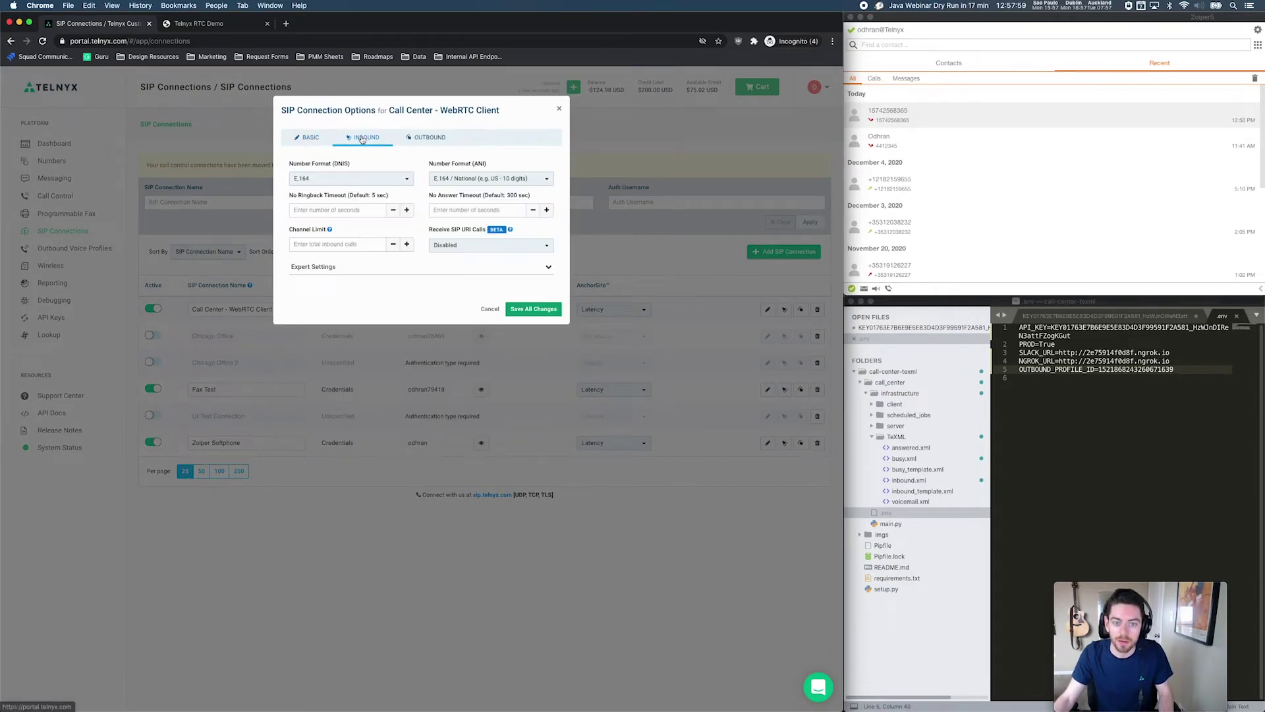
pyautogui.click(477, 245)
pyautogui.click(463, 278)
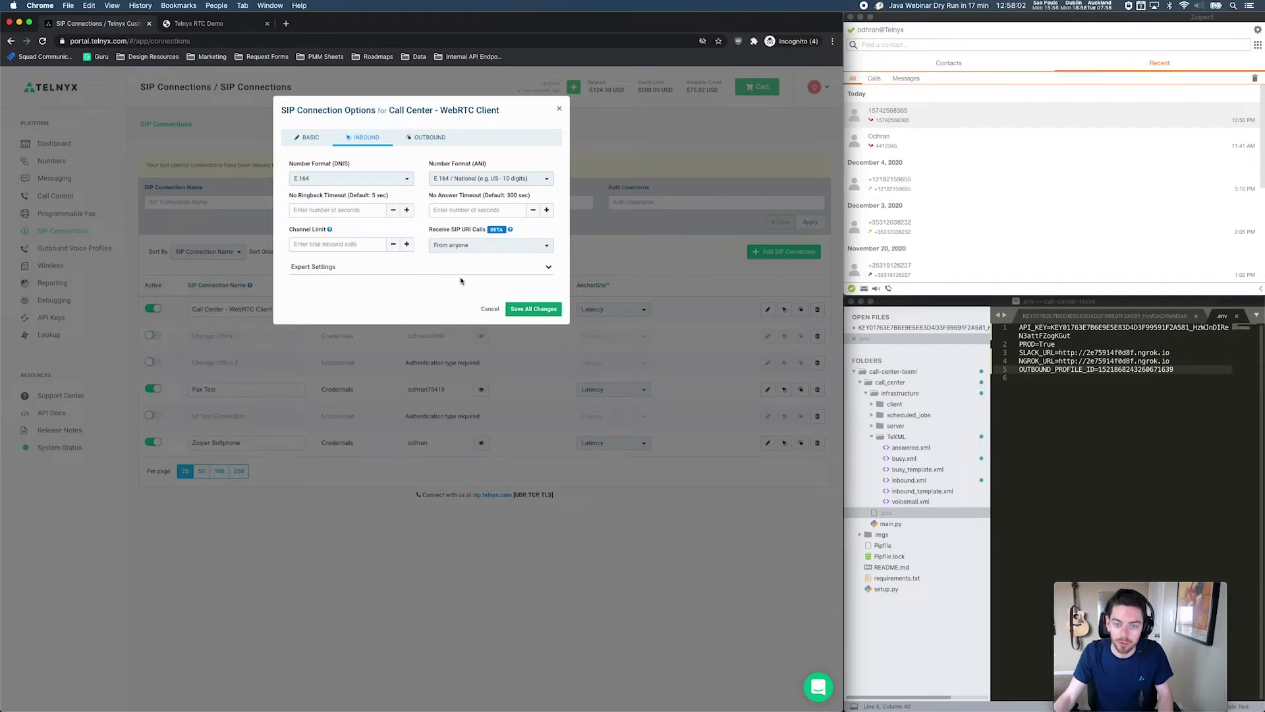
pyautogui.click(537, 308)
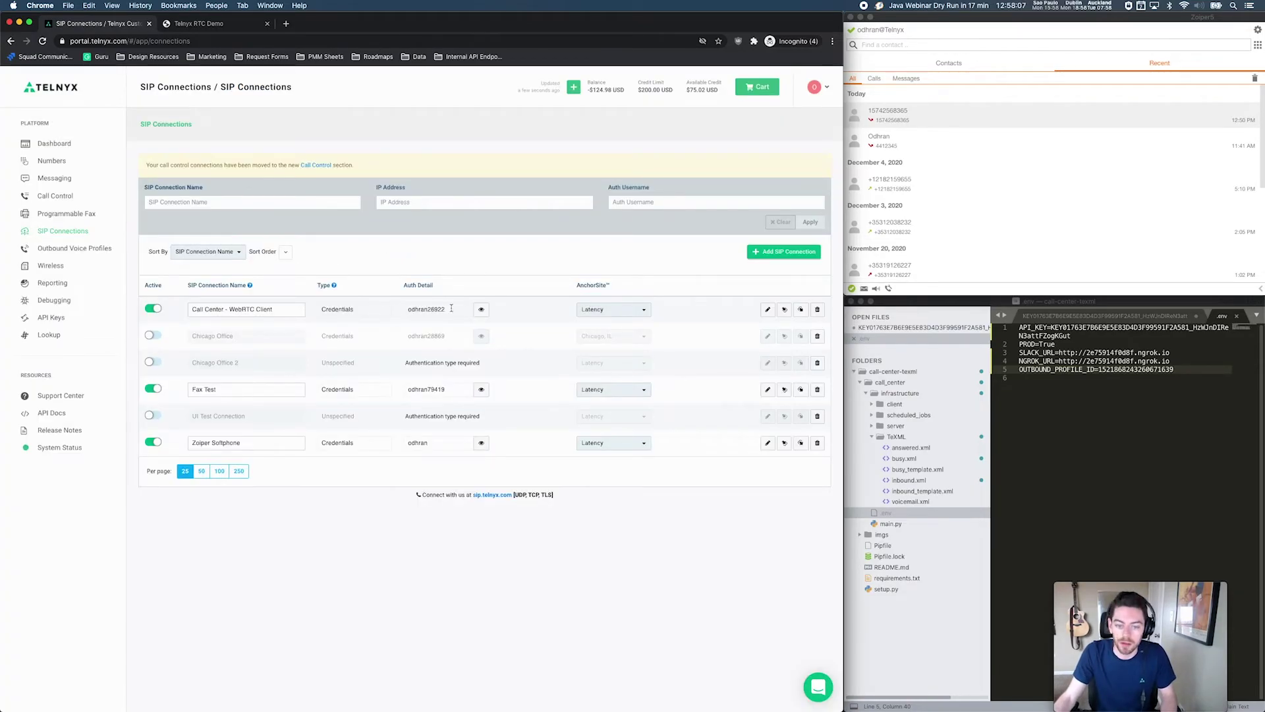
pyautogui.moveTo(451, 308); pyautogui.dragTo(408, 308)
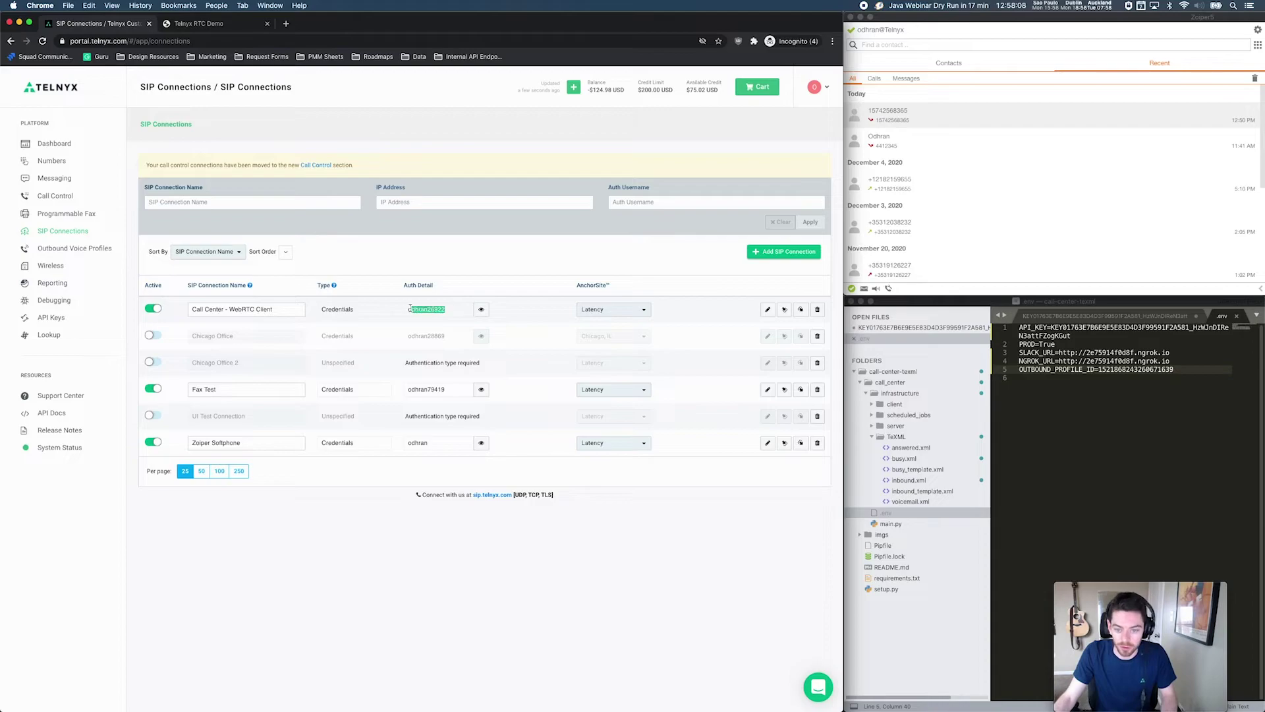
pyautogui.click(433, 308)
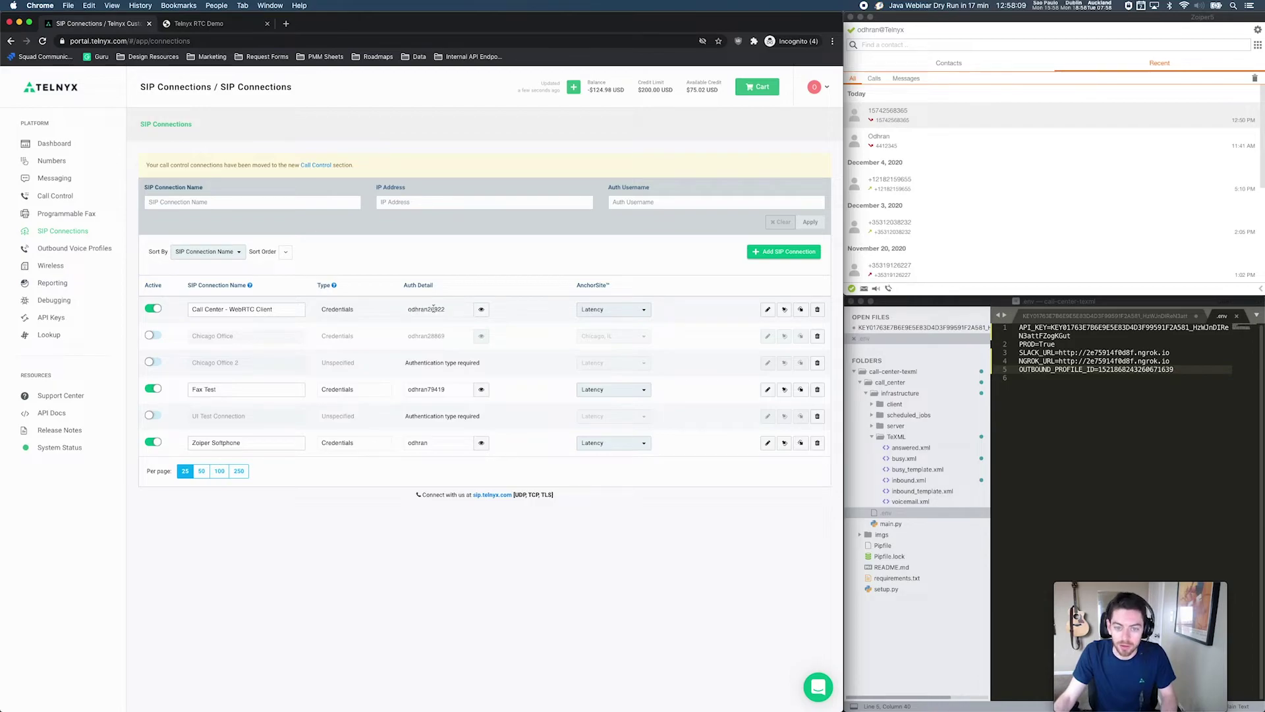
pyautogui.click(766, 311)
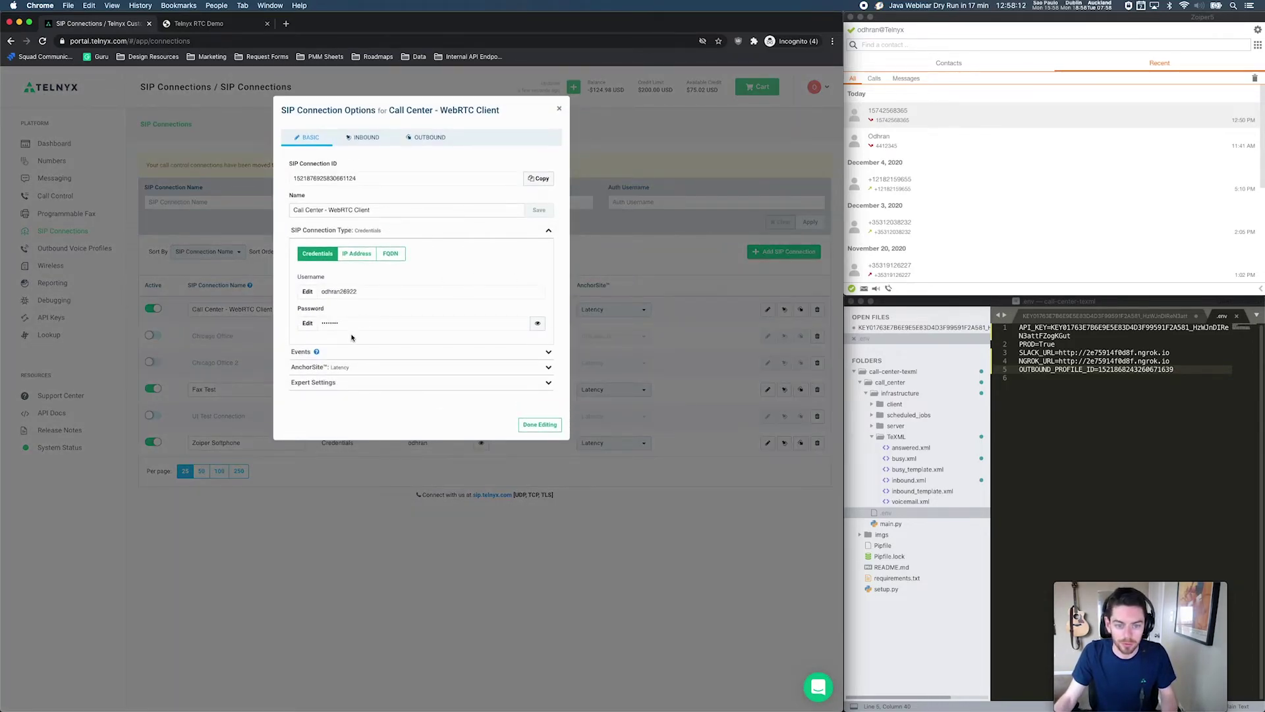
pyautogui.click(323, 352)
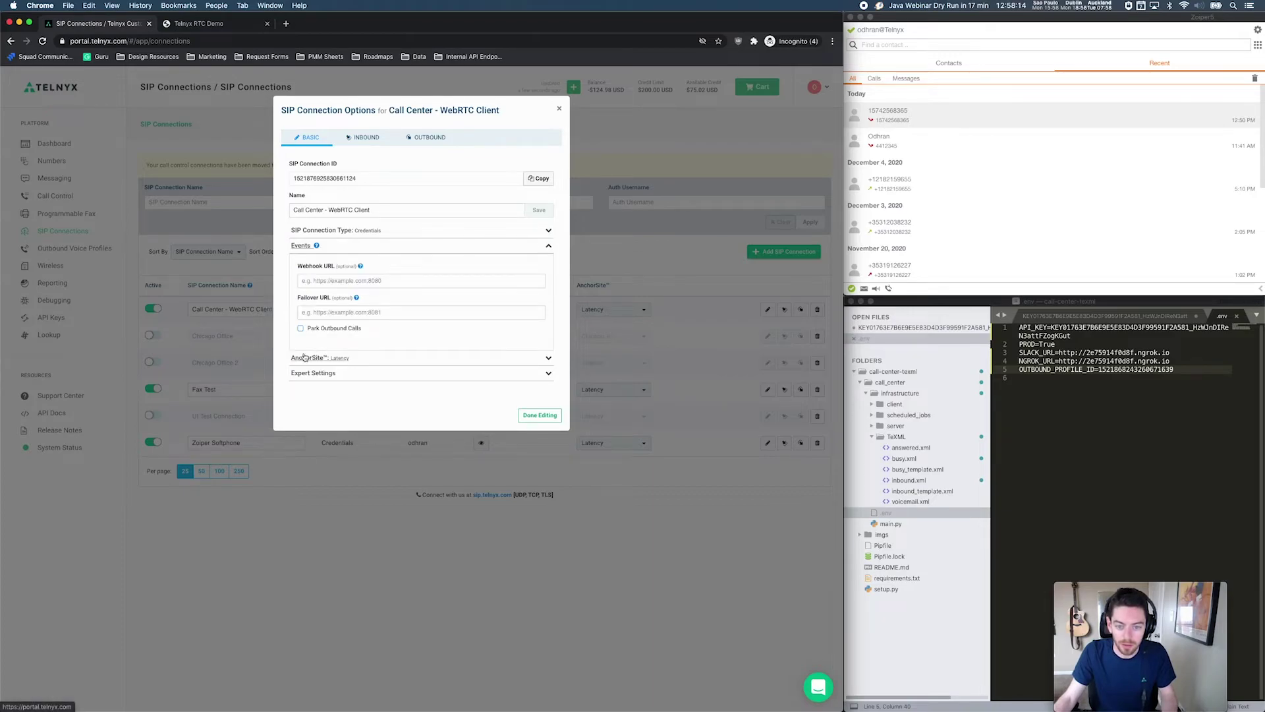
pyautogui.click(1177, 416)
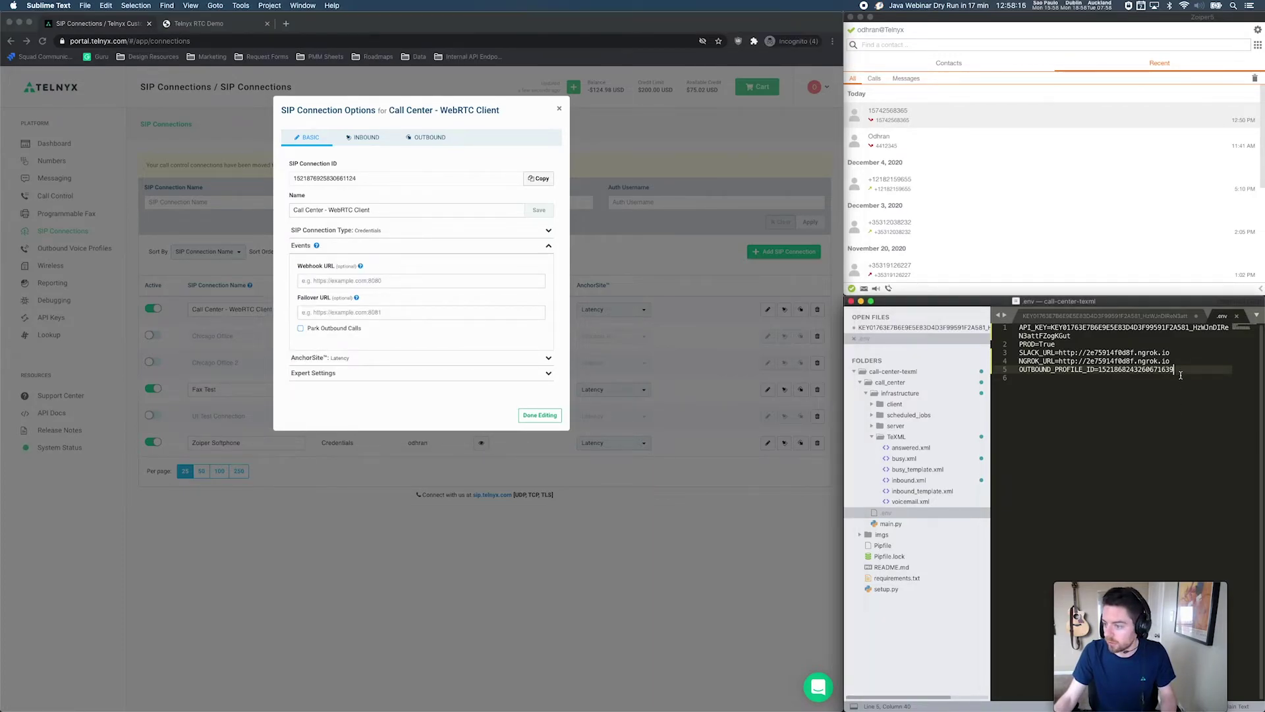
pyautogui.moveTo(1171, 353); pyautogui.dragTo(1065, 352)
pyautogui.press('super+c')
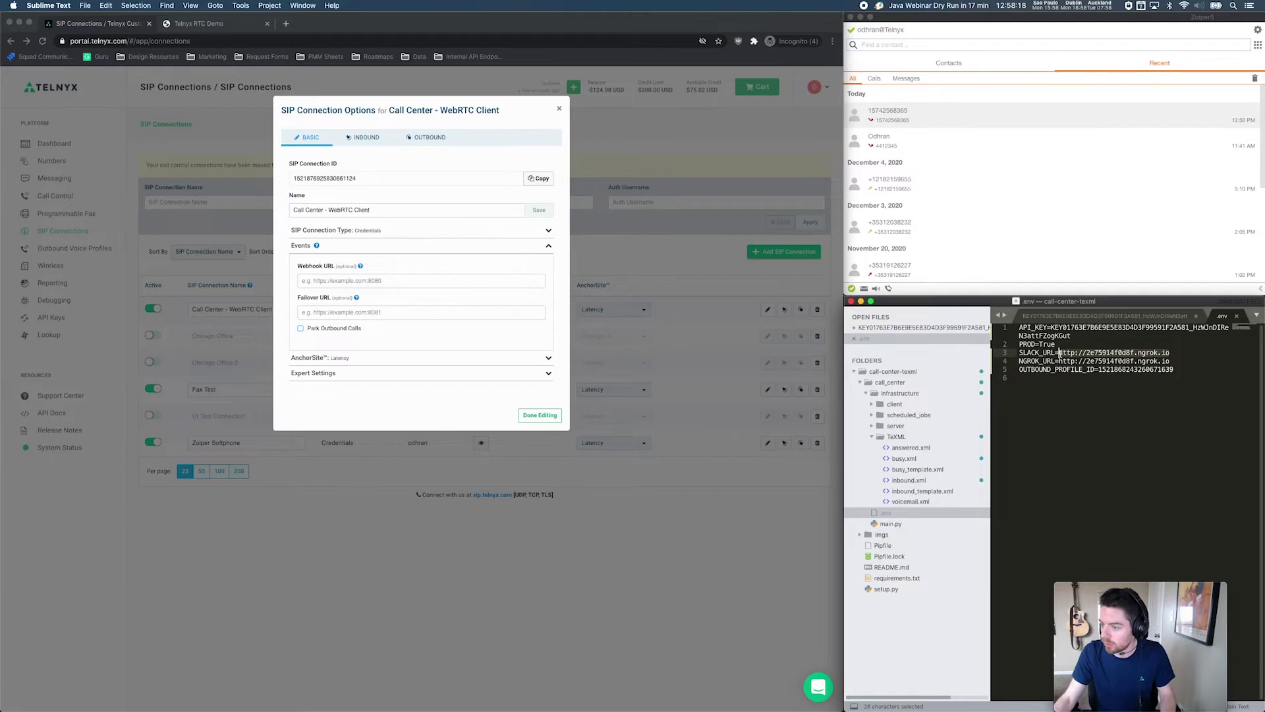
pyautogui.click(384, 280)
pyautogui.press('super+v')
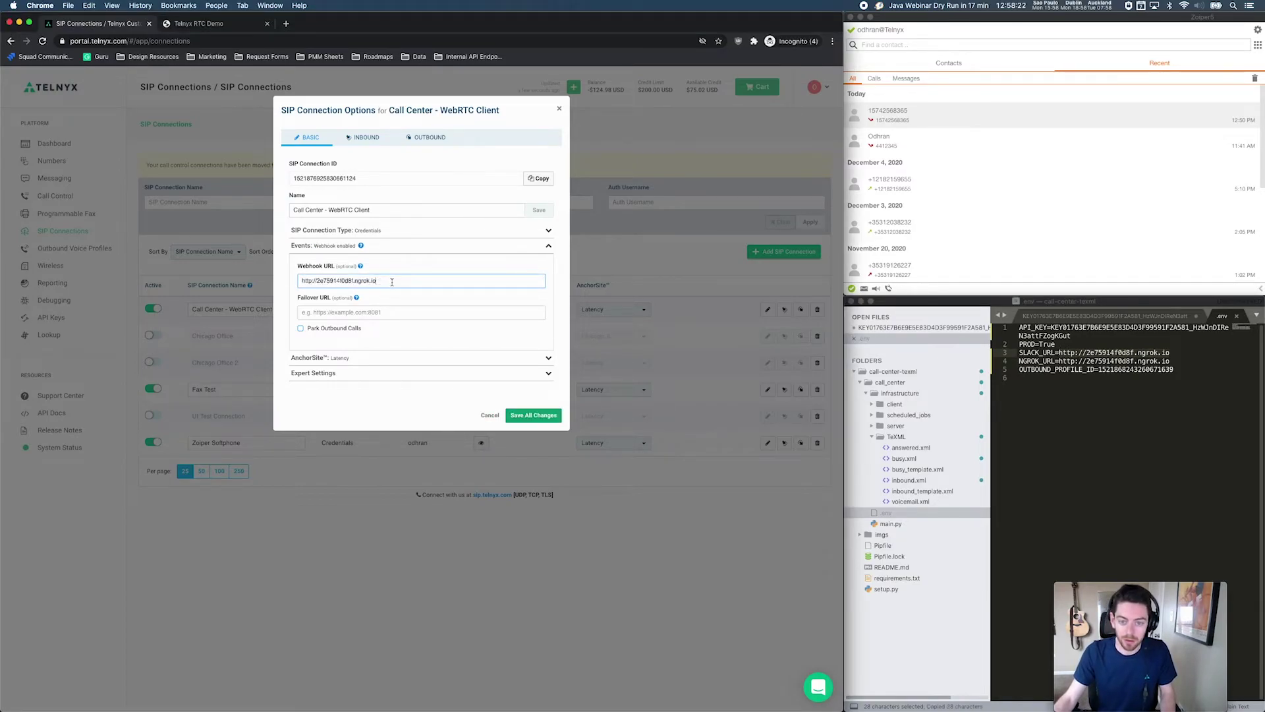
pyautogui.write('/outbound/events')
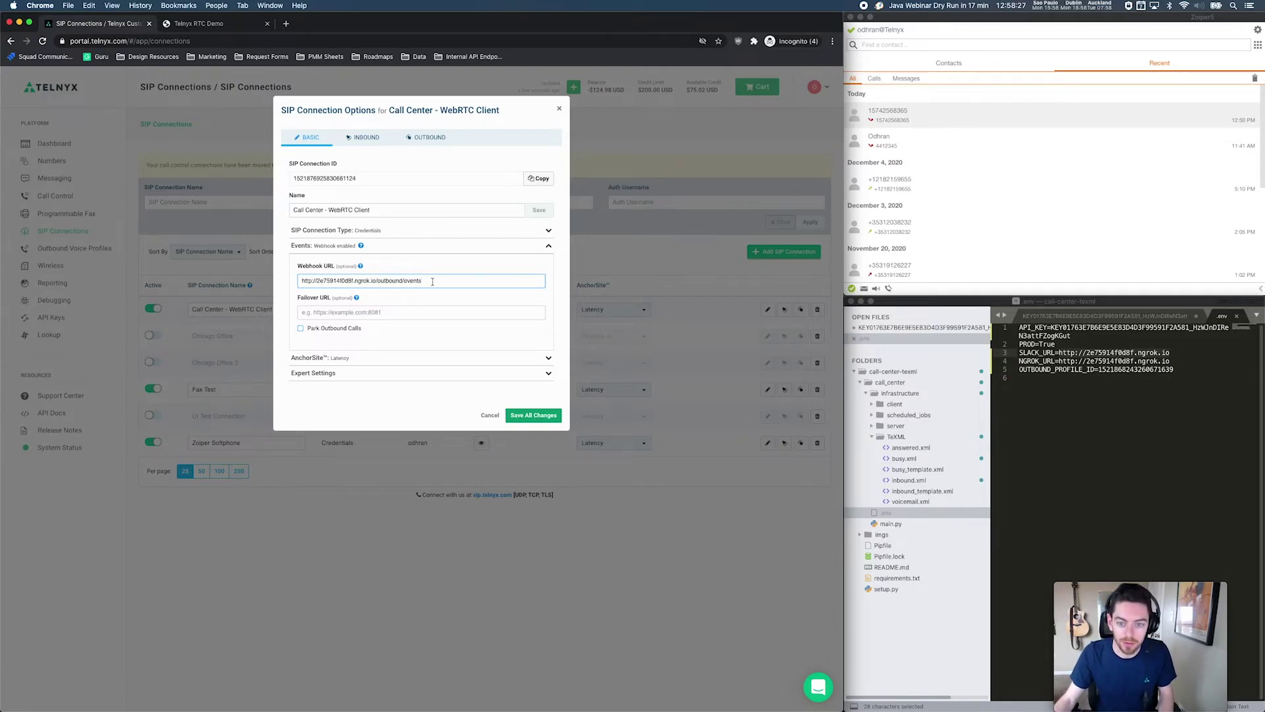
pyautogui.moveTo(432, 281); pyautogui.dragTo(300, 279)
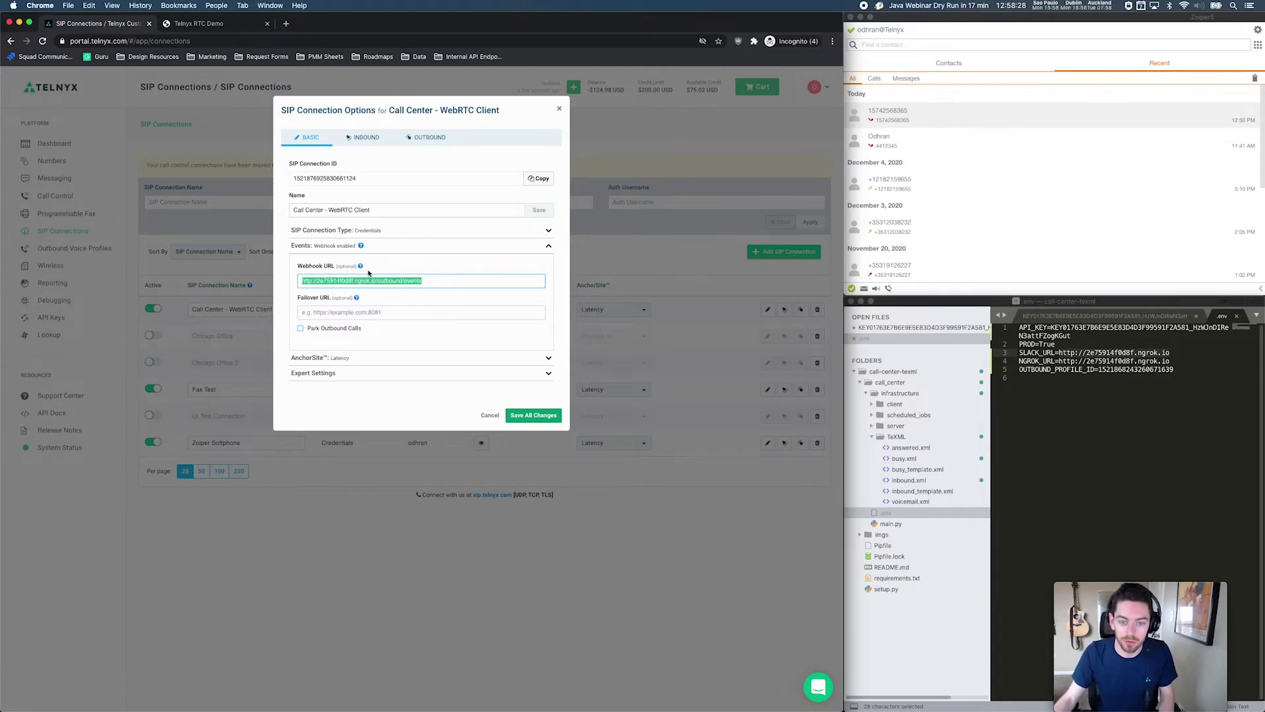
pyautogui.press('super+c')
pyautogui.click(402, 309)
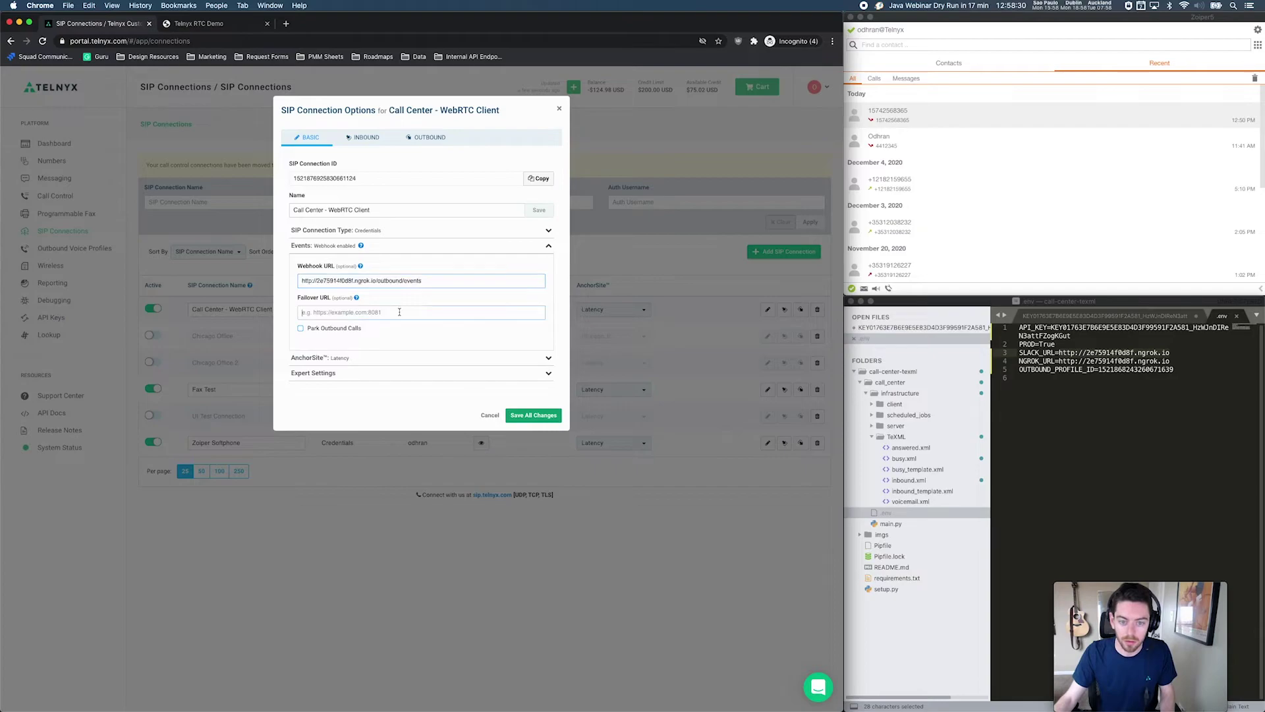
pyautogui.press('super+v')
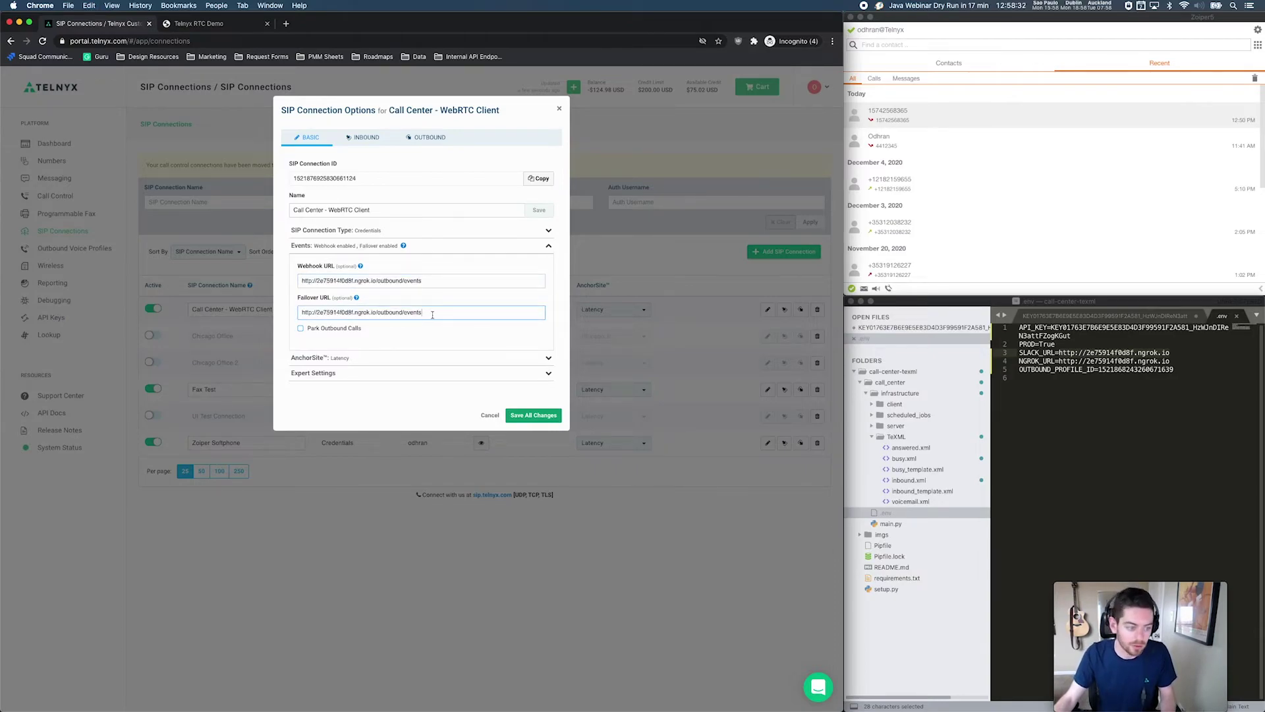
pyautogui.click(540, 415)
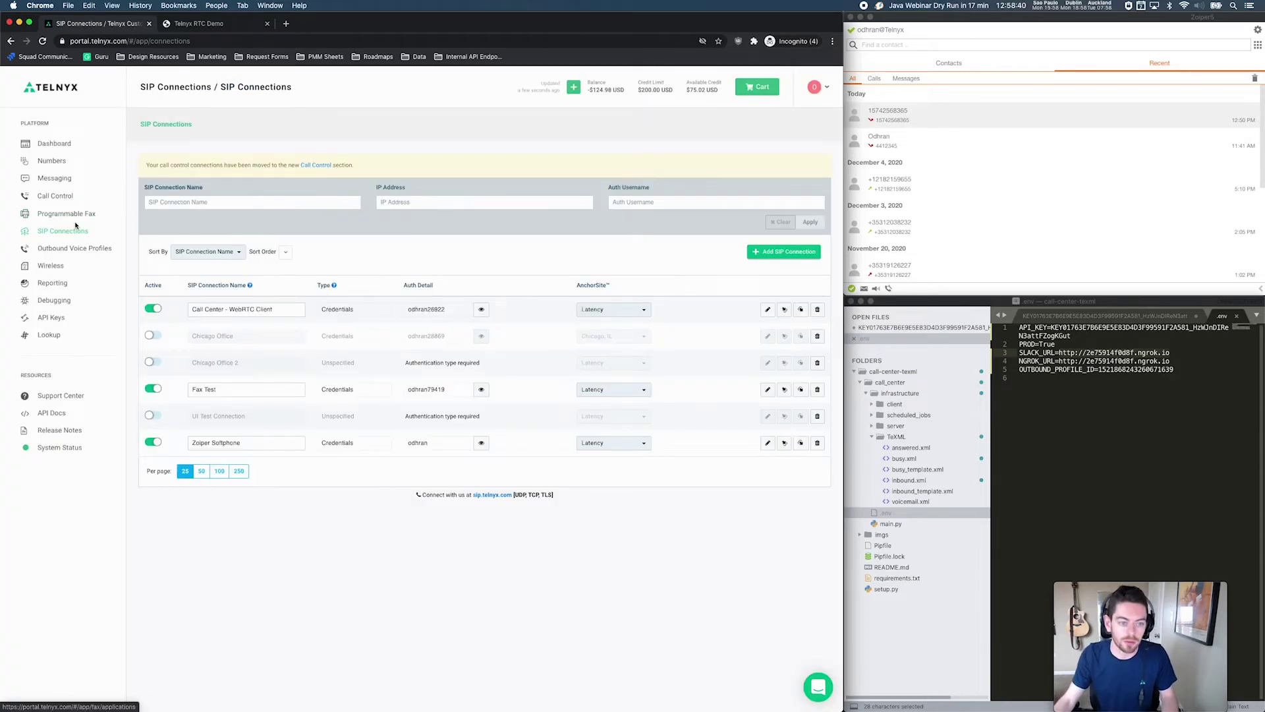
# Step: Add the Call Center - WebRTC Client connection to the Call Center Local Outbound voice profile
pyautogui.click(79, 249)
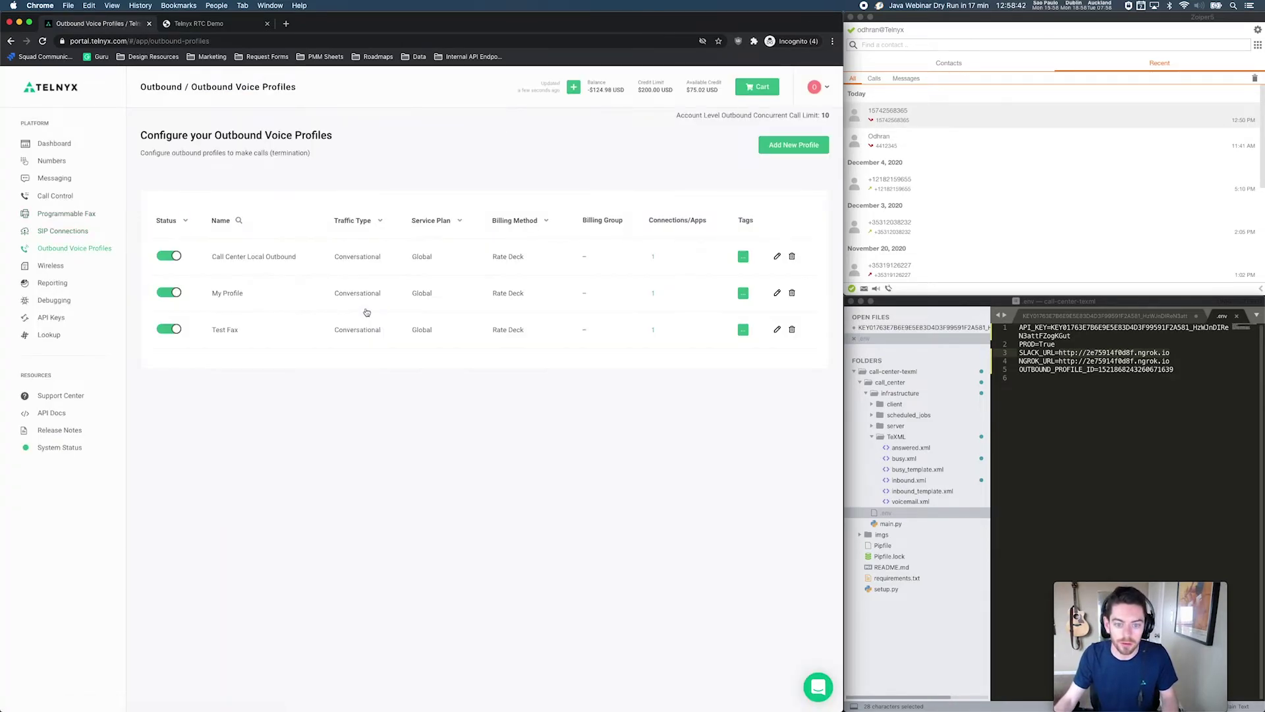
pyautogui.click(291, 258)
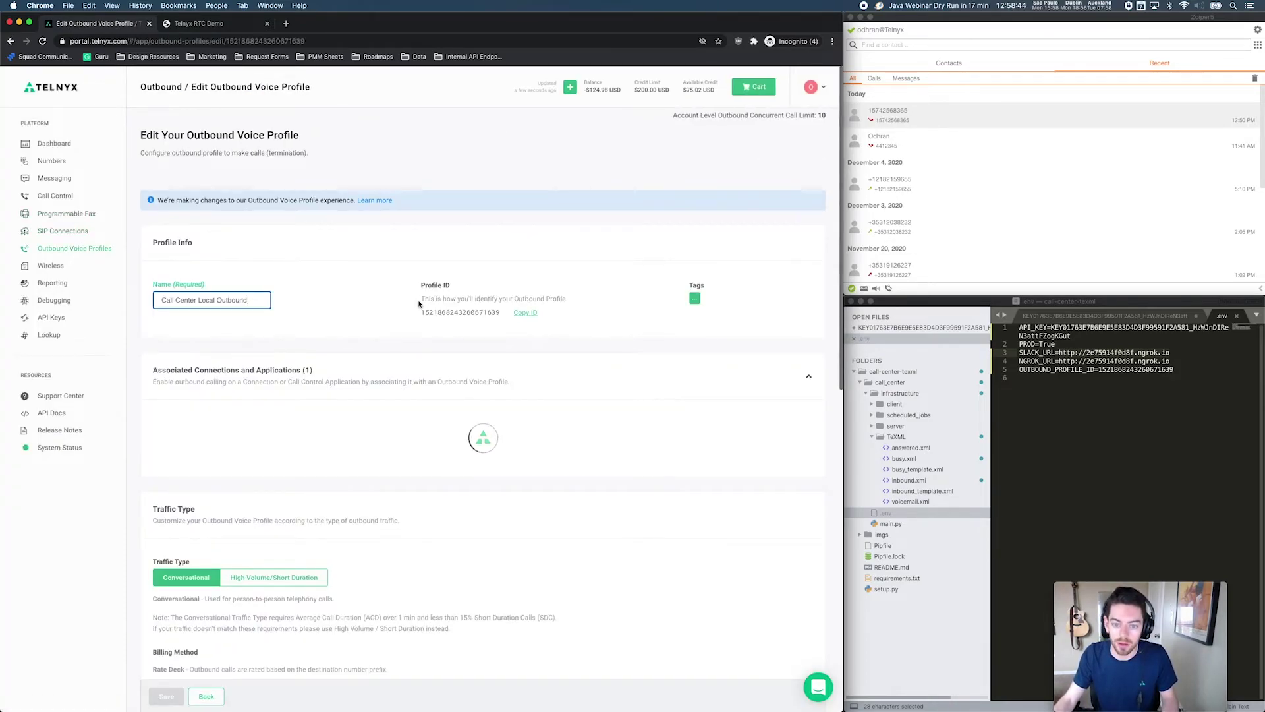
pyautogui.scroll(-1, 258, 431)
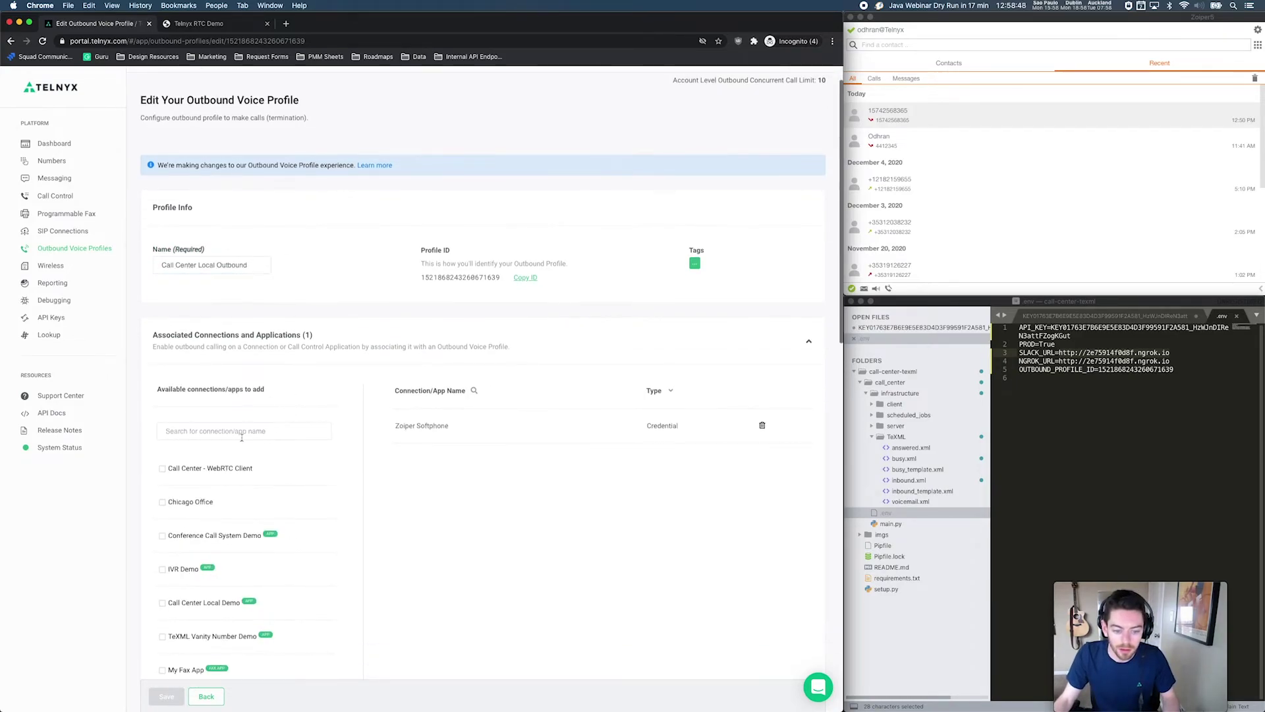
pyautogui.scroll(-4, 195, 471)
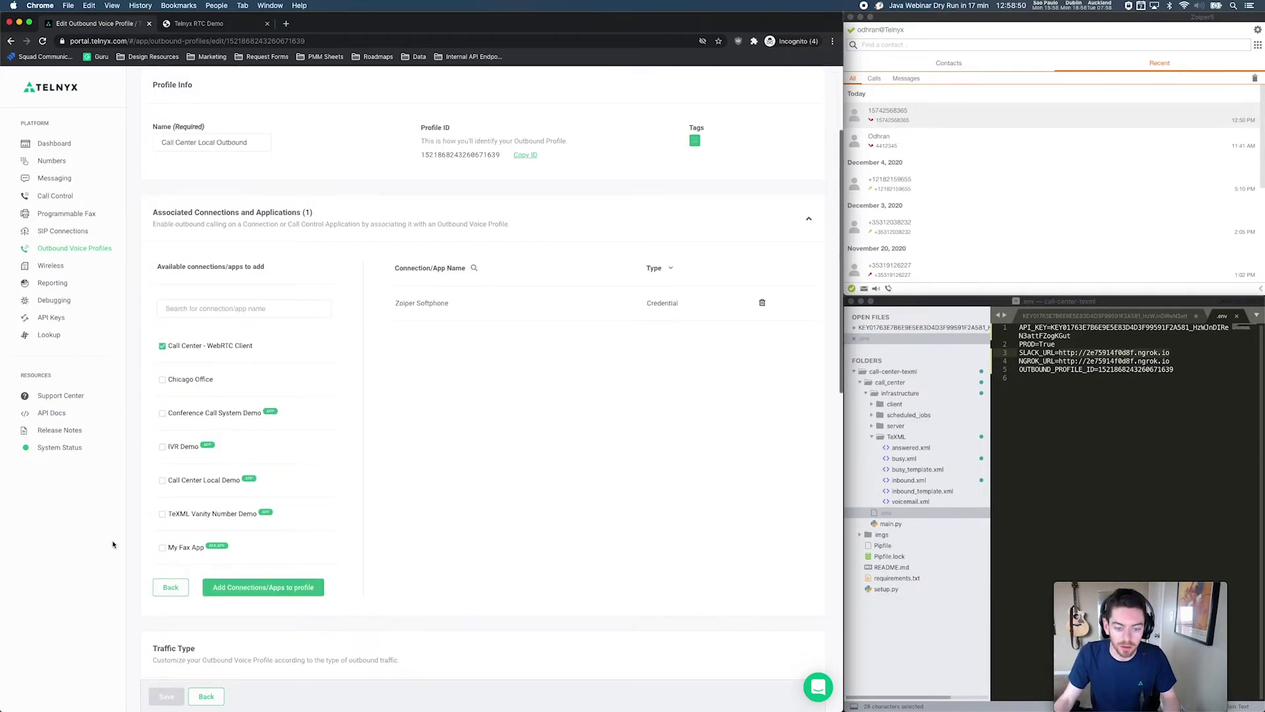
pyautogui.click(290, 587)
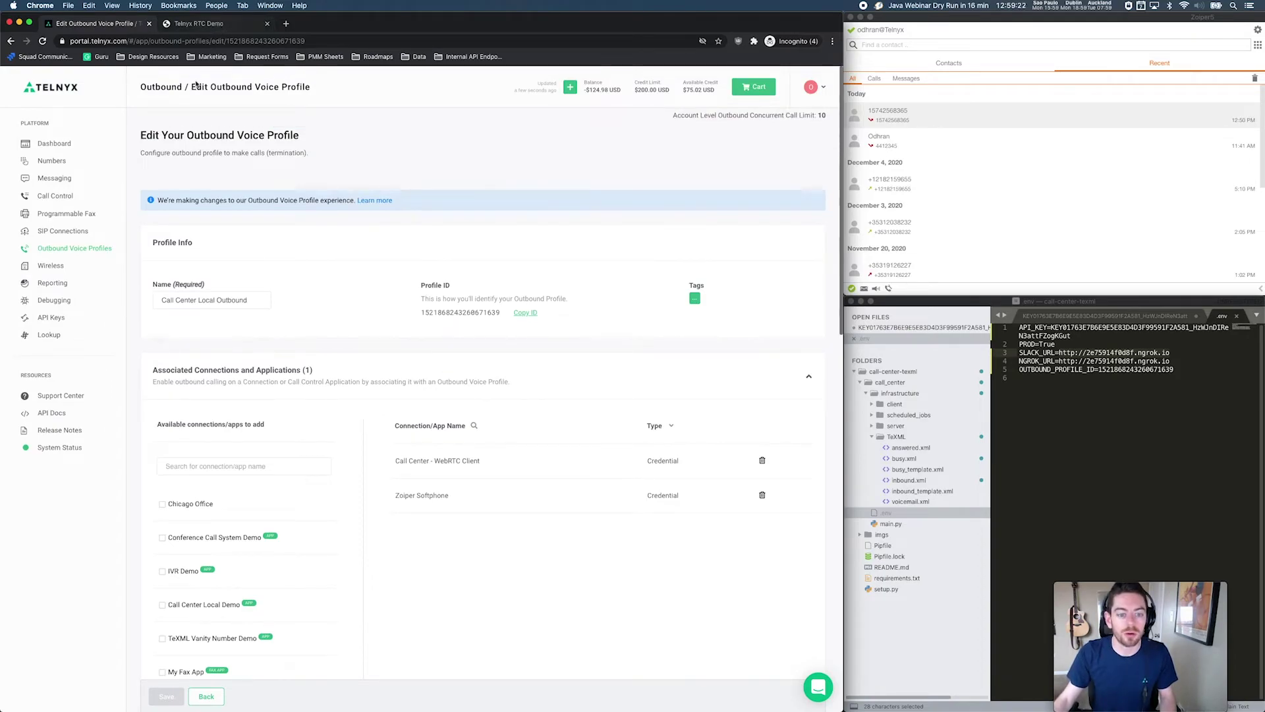
# Step: Copy the Call Center - WebRTC Client username from the SIP connections list into the RTC demo's SIP Username field
pyautogui.click(74, 230)
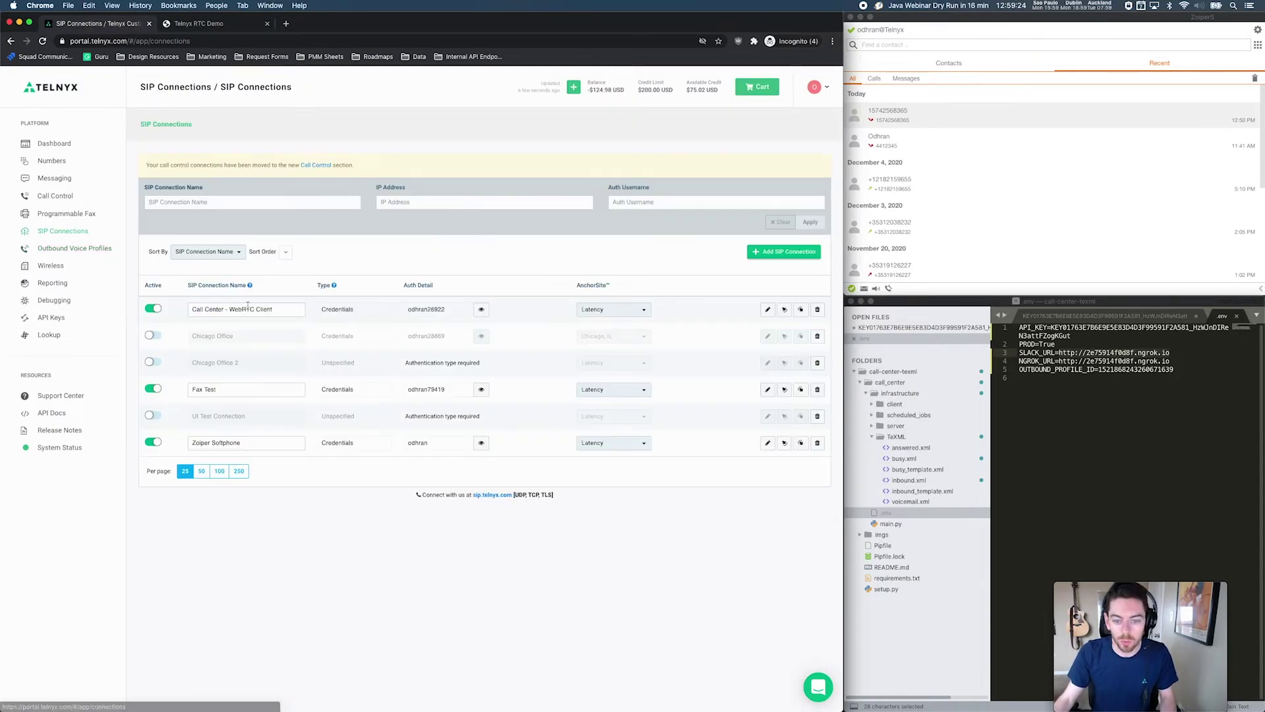
pyautogui.doubleClick(434, 309)
pyautogui.press('super+c')
pyautogui.click(197, 24)
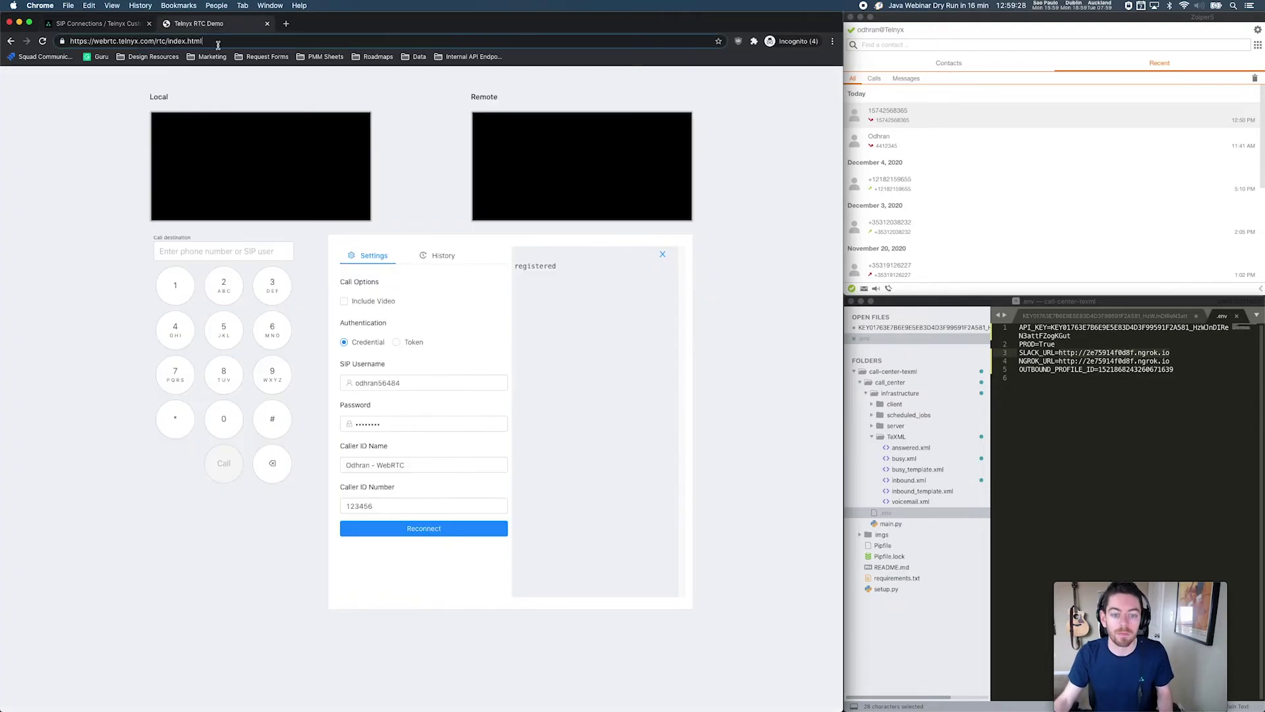
pyautogui.moveTo(414, 382); pyautogui.dragTo(322, 382)
pyautogui.press('super+v')
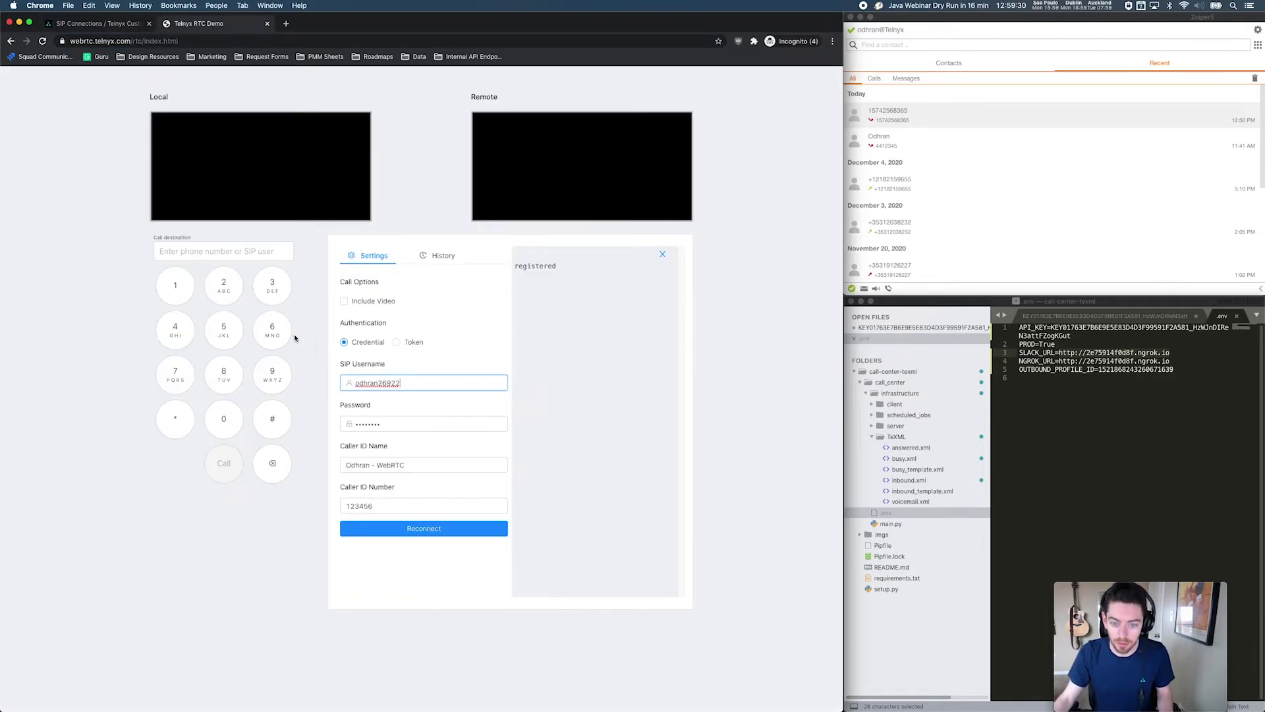
# Step: Reveal and copy the Call Center - WebRTC Client password in the portal and paste it into the RTC demo's Password field
pyautogui.hotkey('ctrl', 'shift', 'Tab')
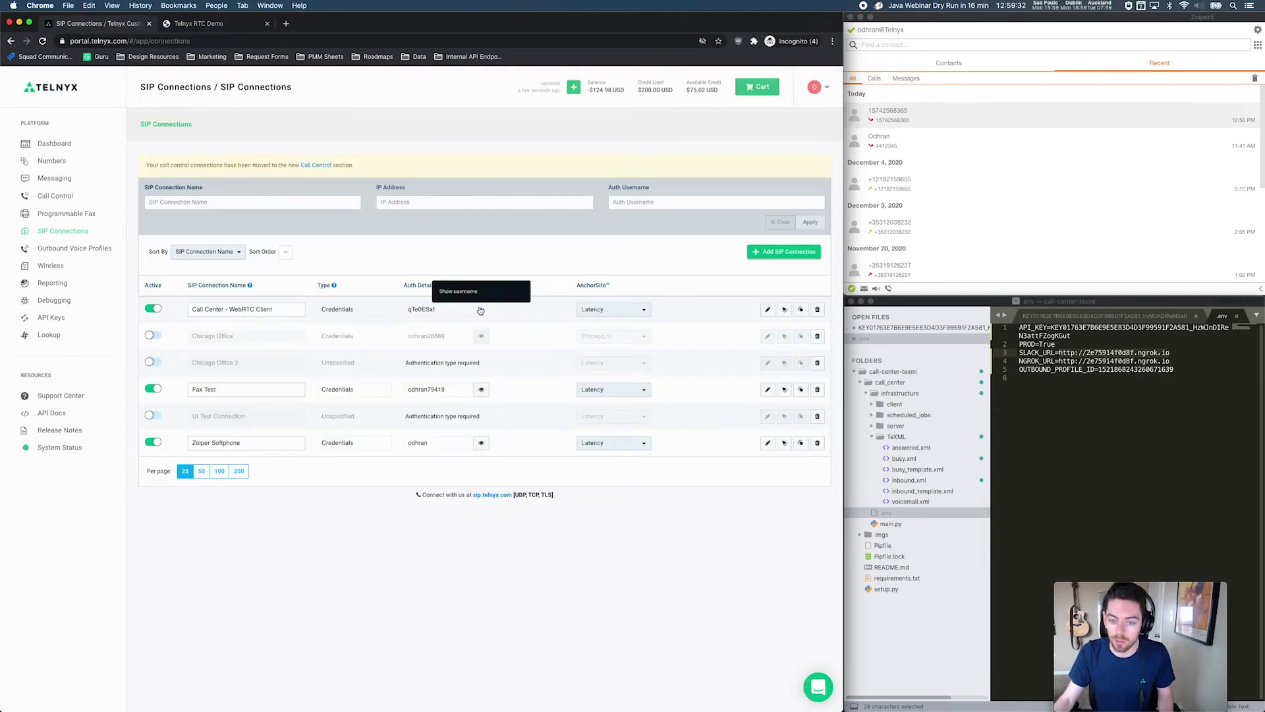
pyautogui.doubleClick(421, 309)
pyautogui.press('super+c')
pyautogui.hotkey('ctrl', 'Tab')
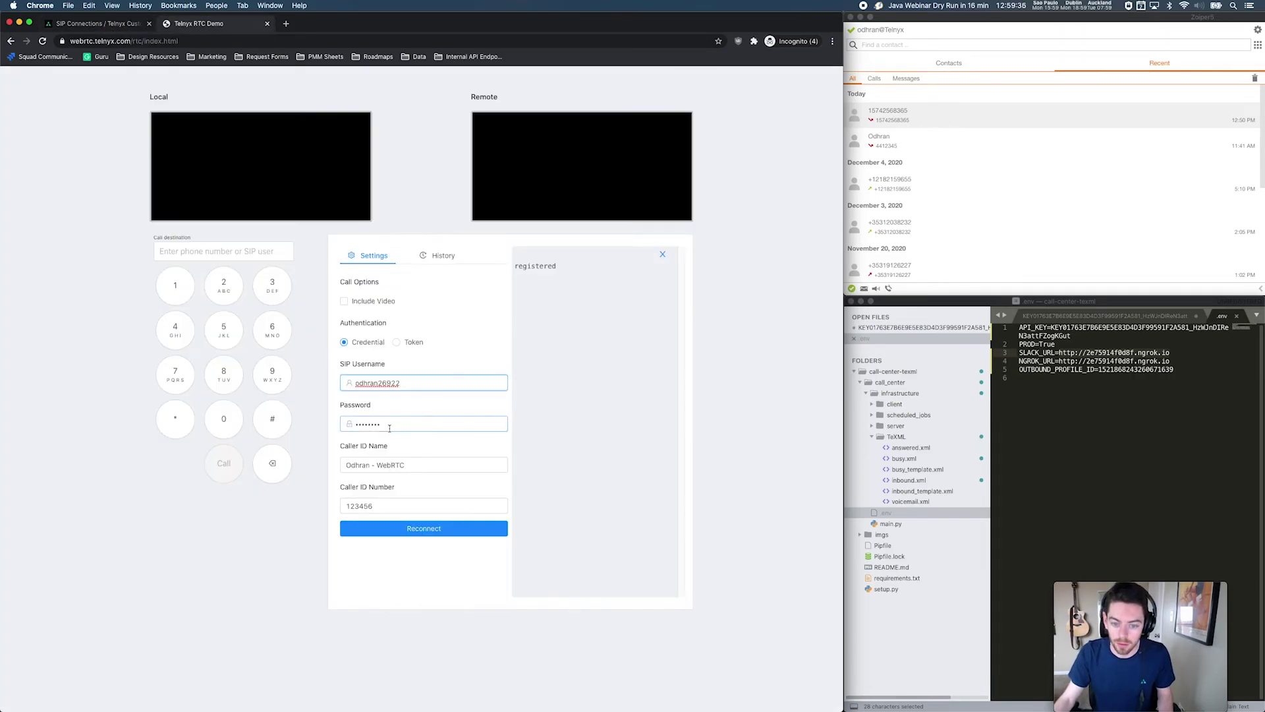
pyautogui.moveTo(474, 423); pyautogui.dragTo(335, 425)
pyautogui.press('super+v')
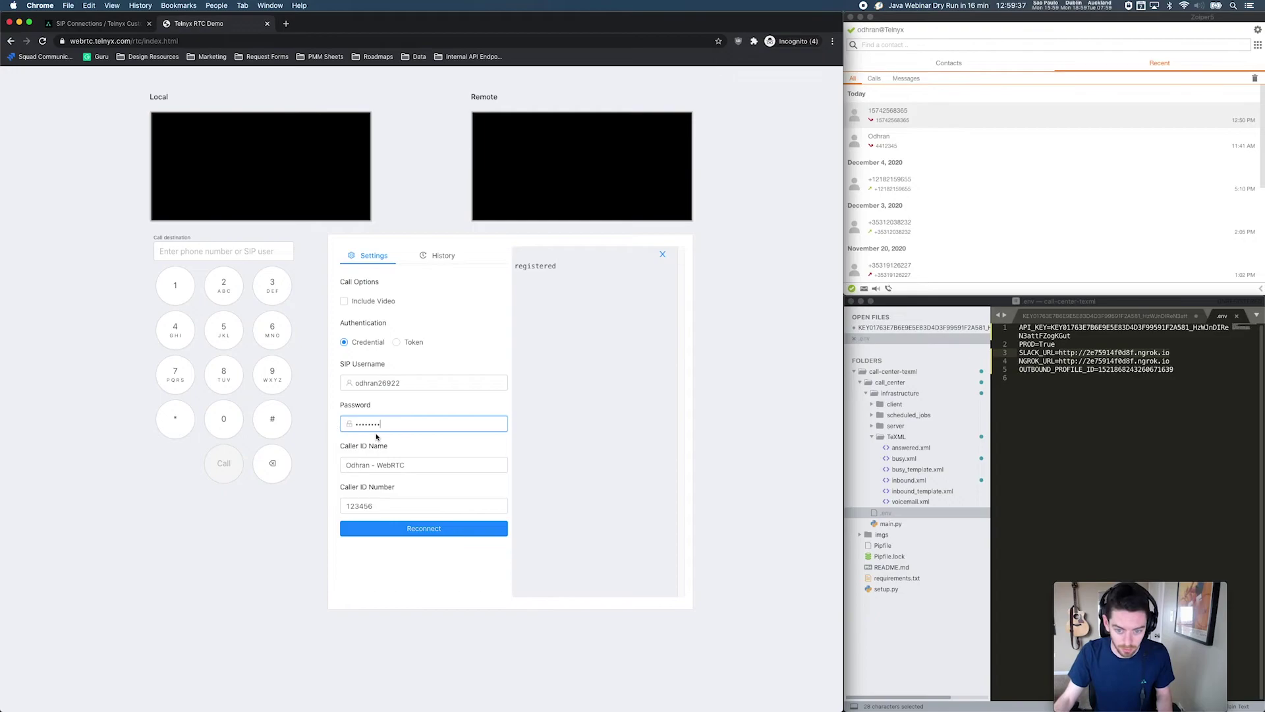
# Step: Check the caller ID name and number fields in the RTC demo and reconnect the client with the entered credentials
pyautogui.click(420, 463)
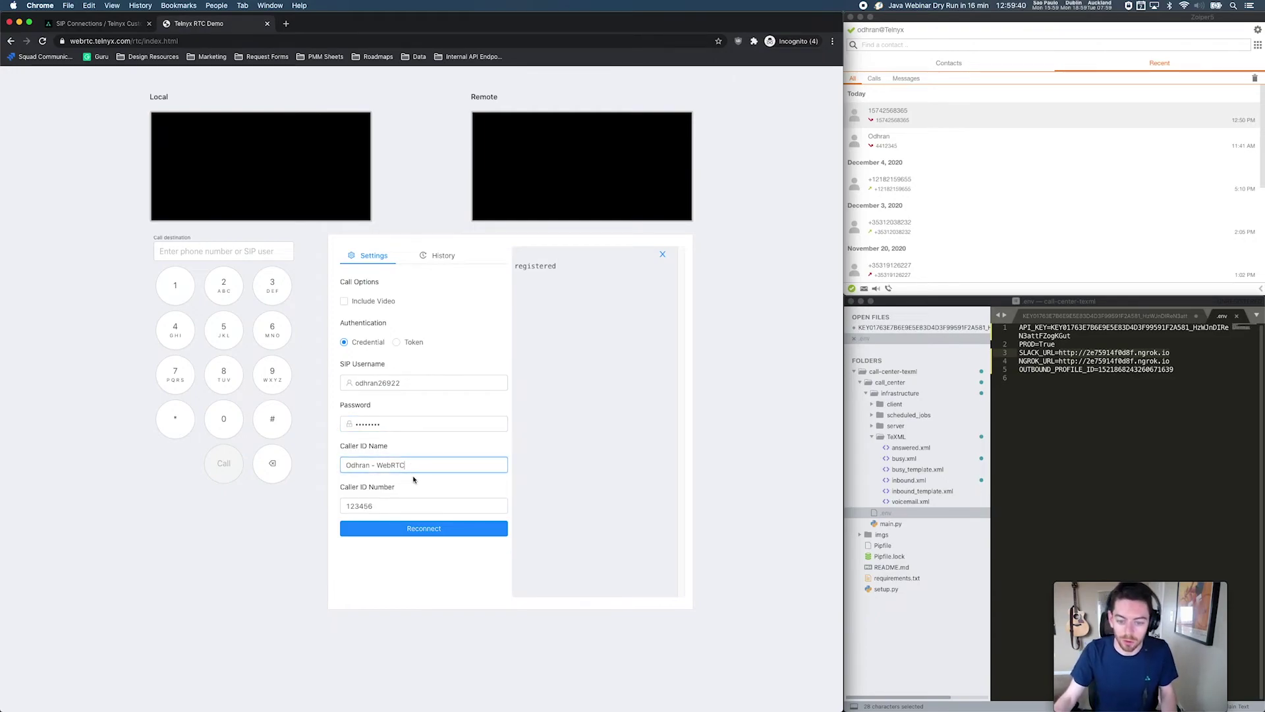
pyautogui.click(404, 506)
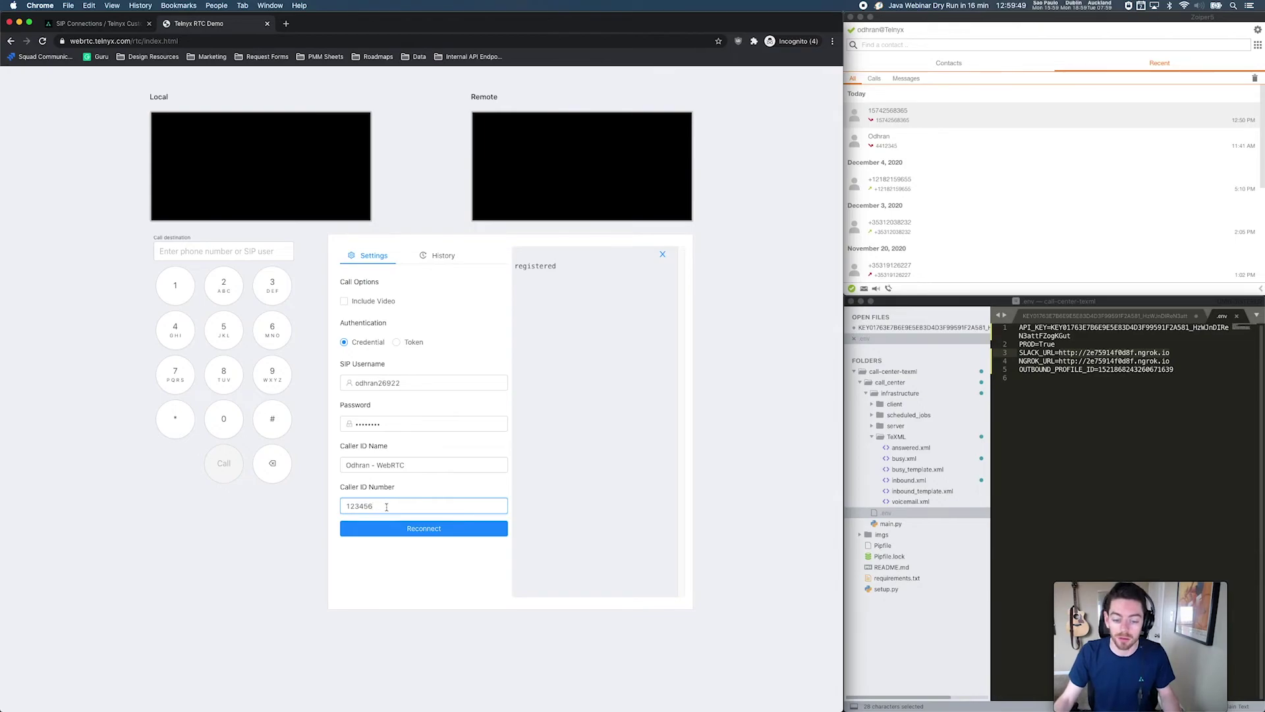
pyautogui.click(399, 530)
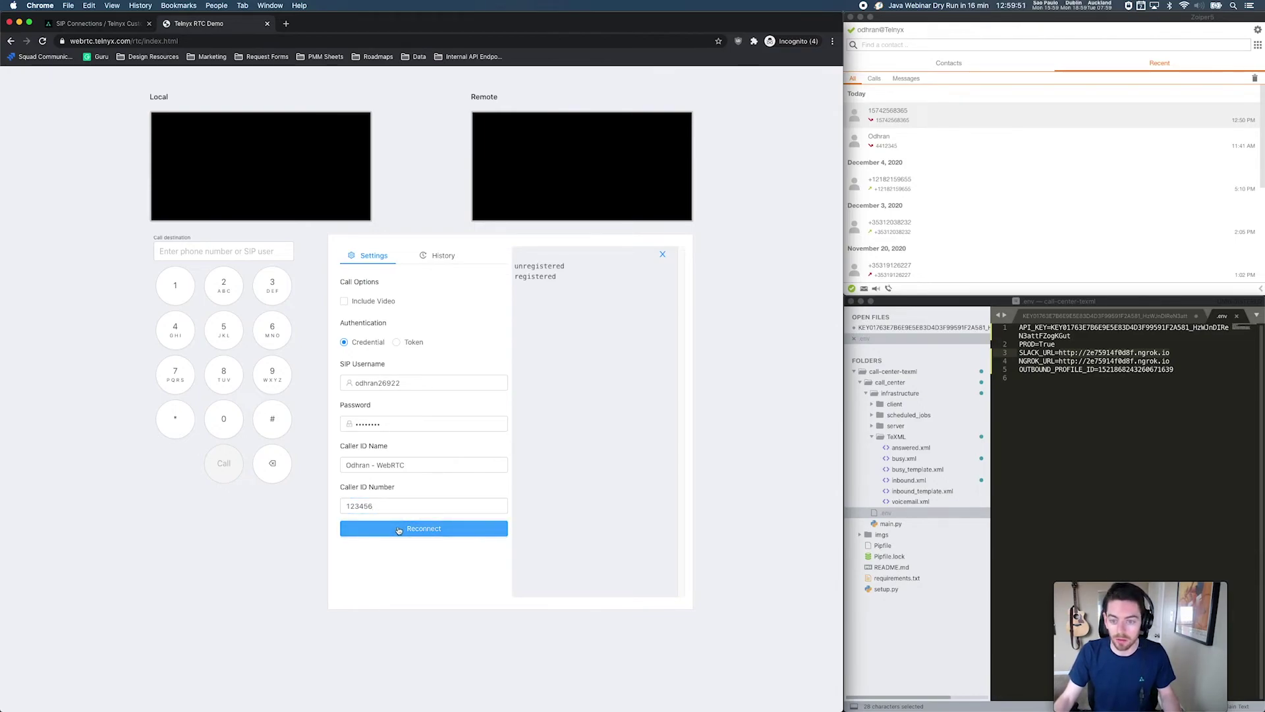
# Step: Check the WebRTC client's registration status in the RTC demo log, and review the SIP connections list in the portal
pyautogui.tripleClick(565, 268)
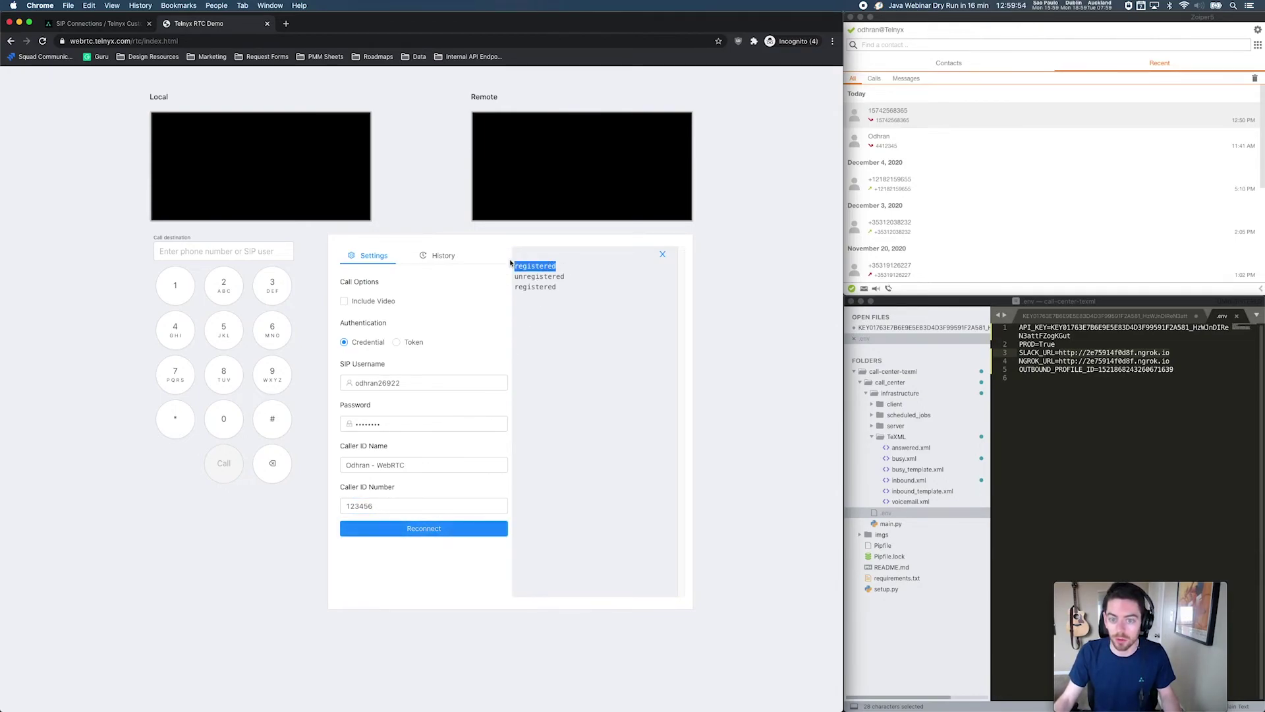
pyautogui.click(566, 268)
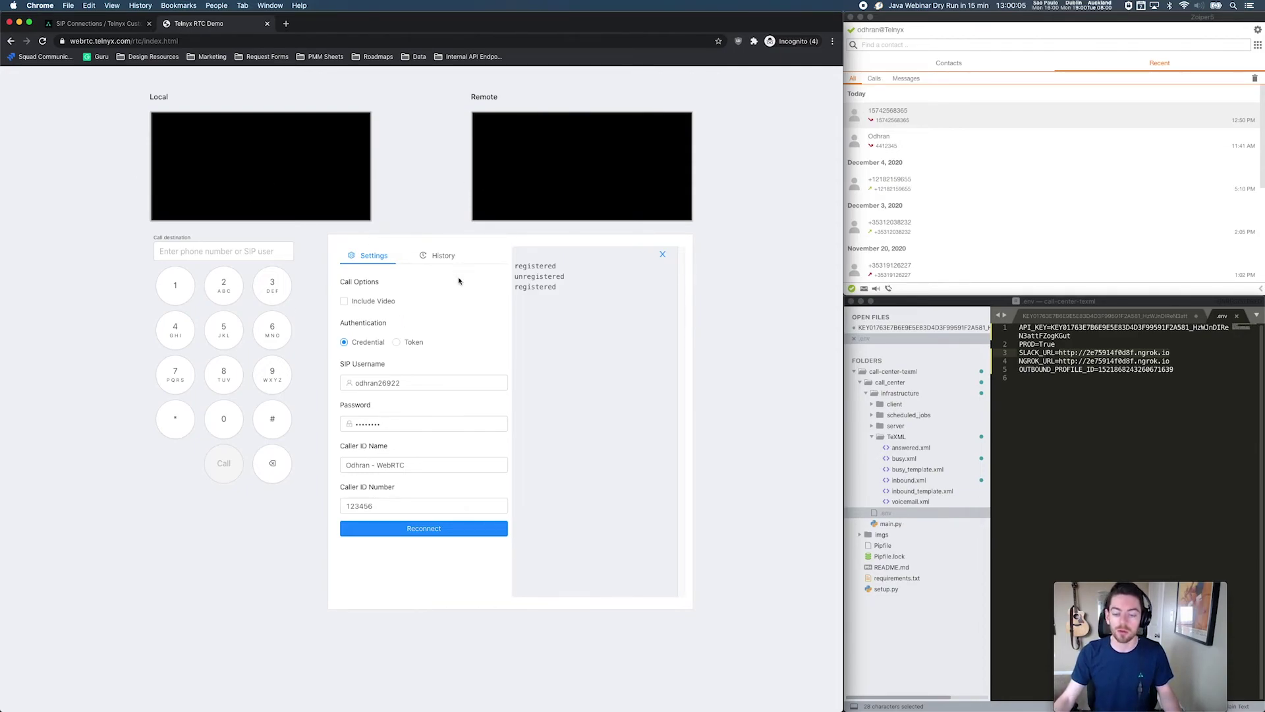
pyautogui.click(96, 24)
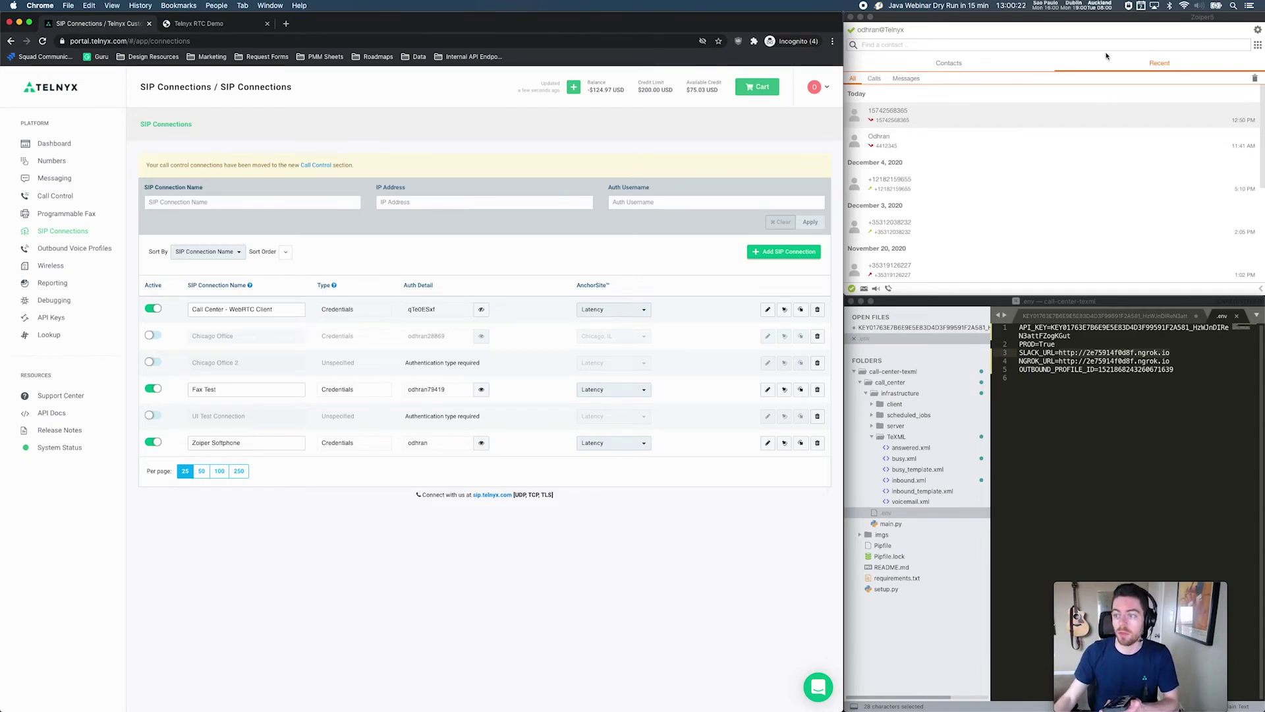
pyautogui.click(1050, 37)
# Step: Answer the incoming test call in the Telnyx RTC demo's WebRTC client and end the call
pyautogui.click(208, 25)
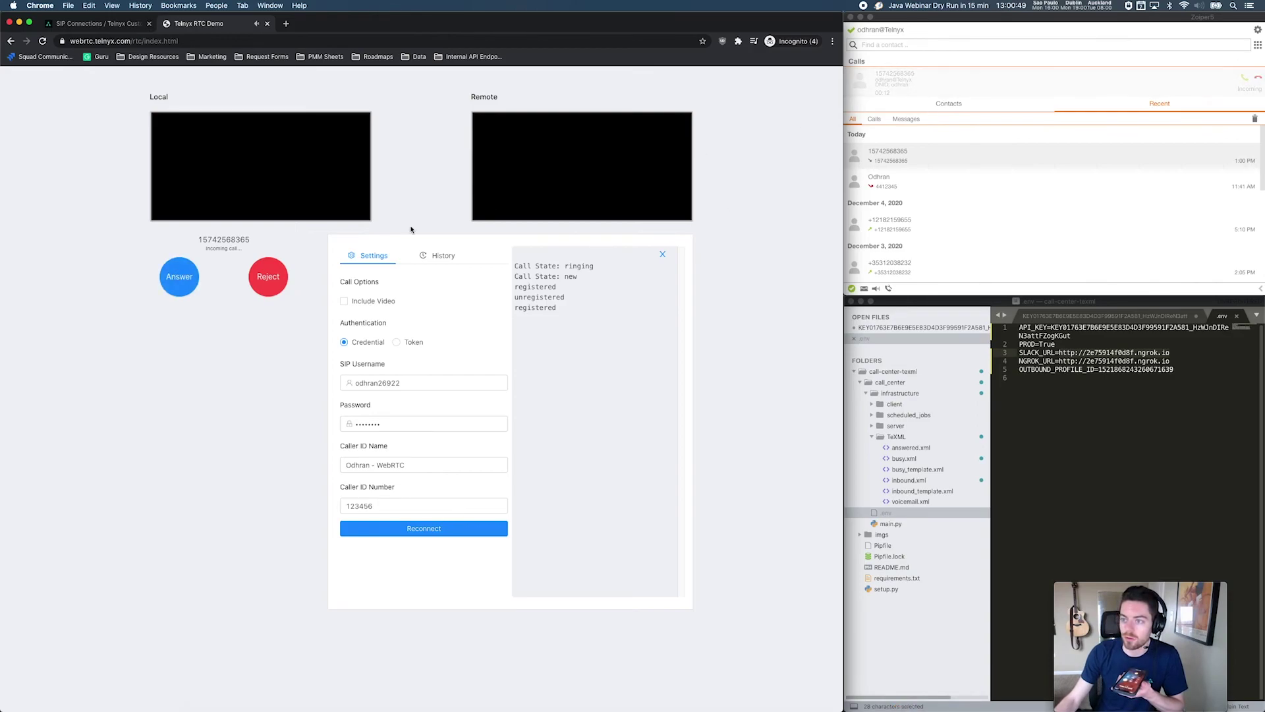
pyautogui.click(175, 284)
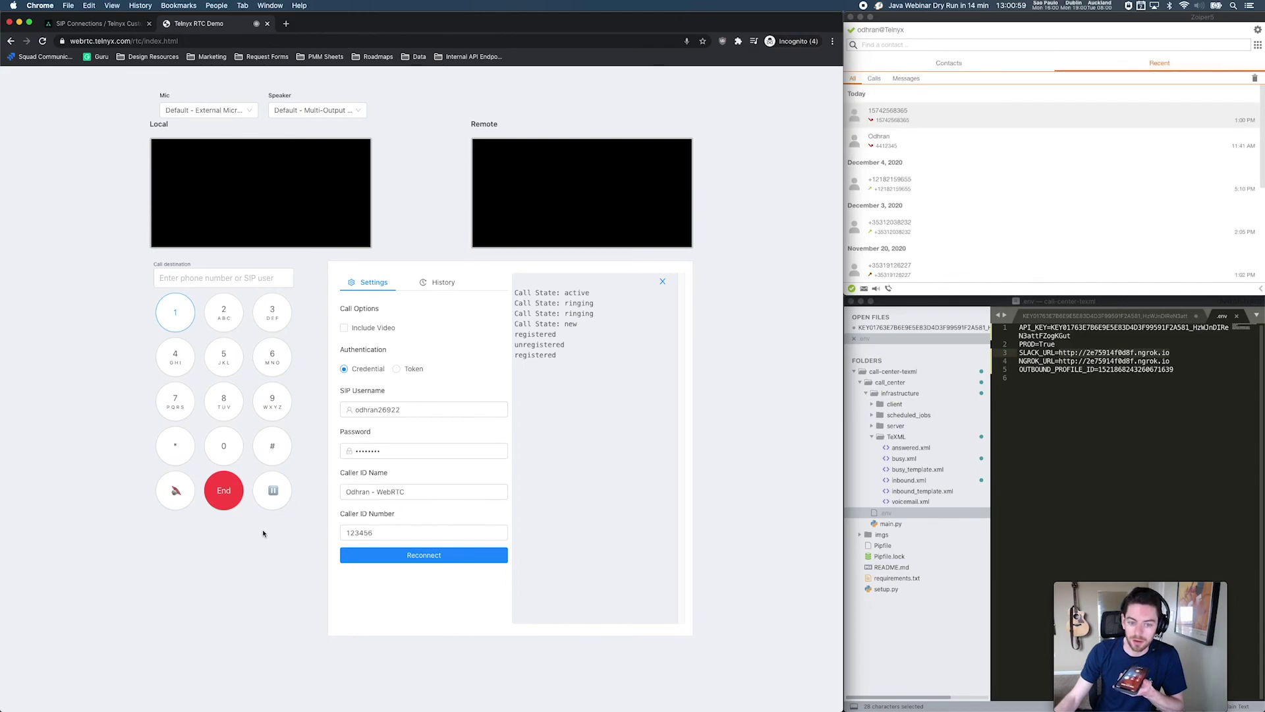
pyautogui.click(228, 501)
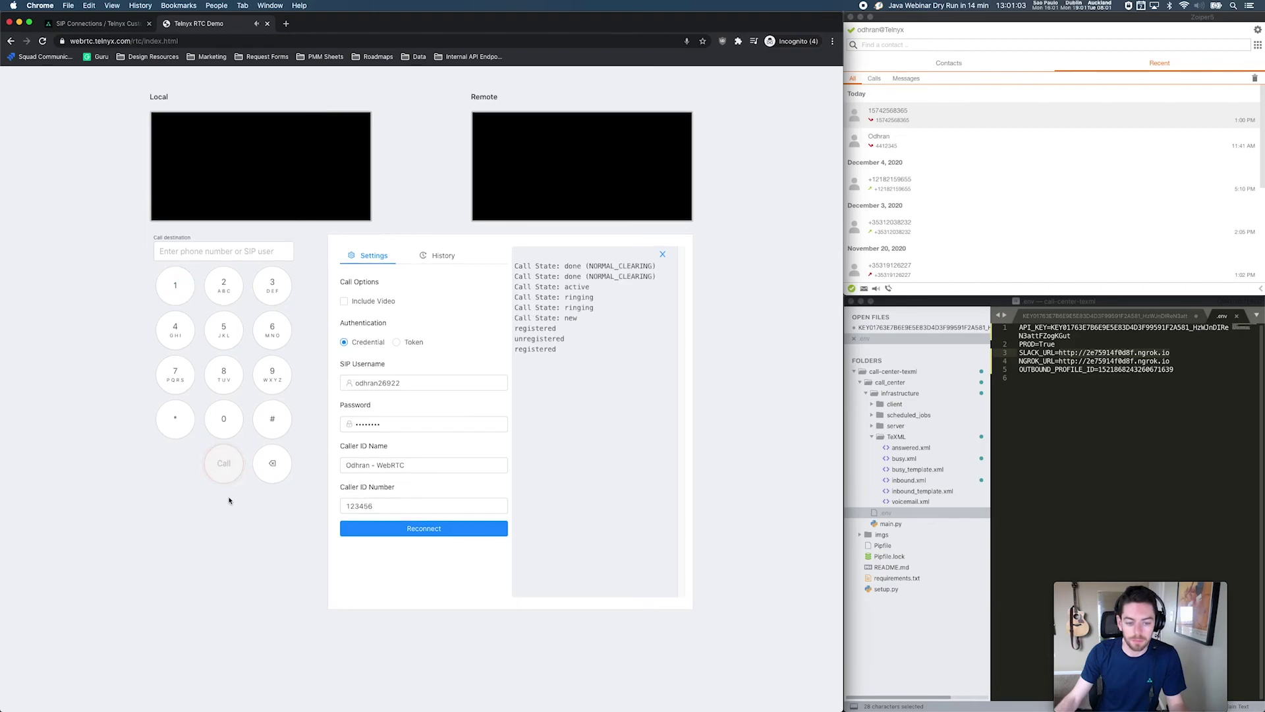